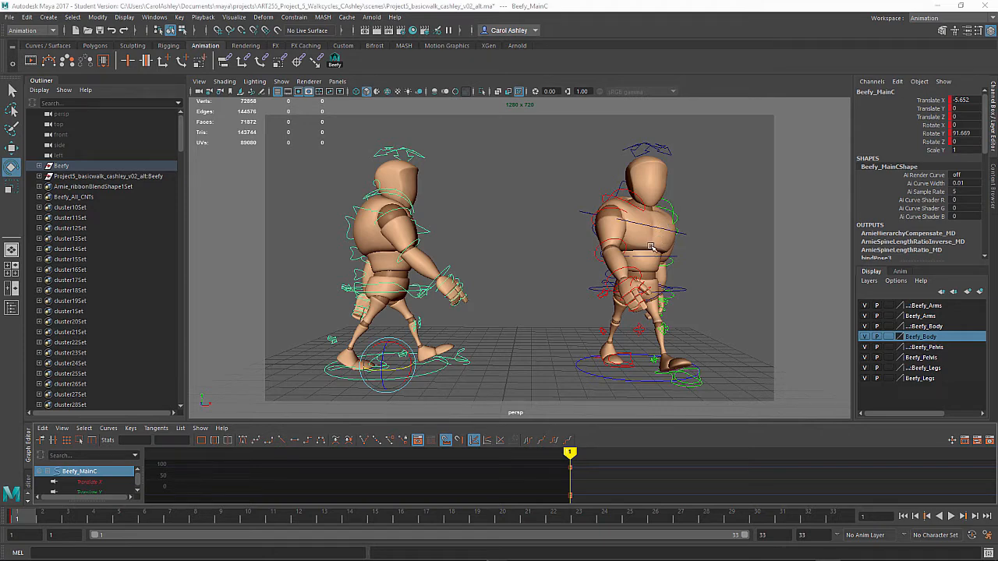
- Select each of the two Beefy character groups in the Outliner to examine which rig each one is
left_click(110, 178)
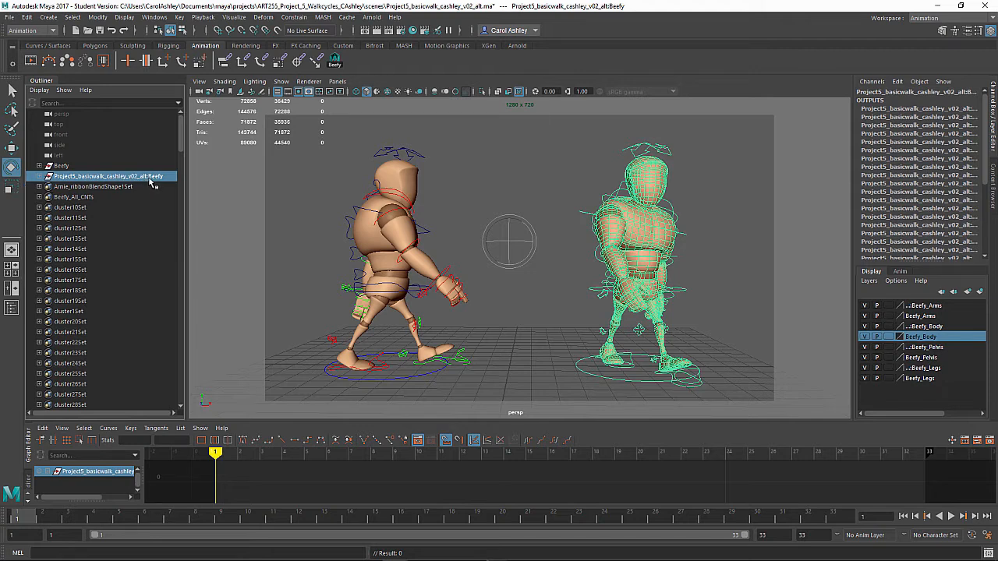
left_click(61, 166)
left_click(69, 177)
left_click_drag(71, 210, 71, 357)
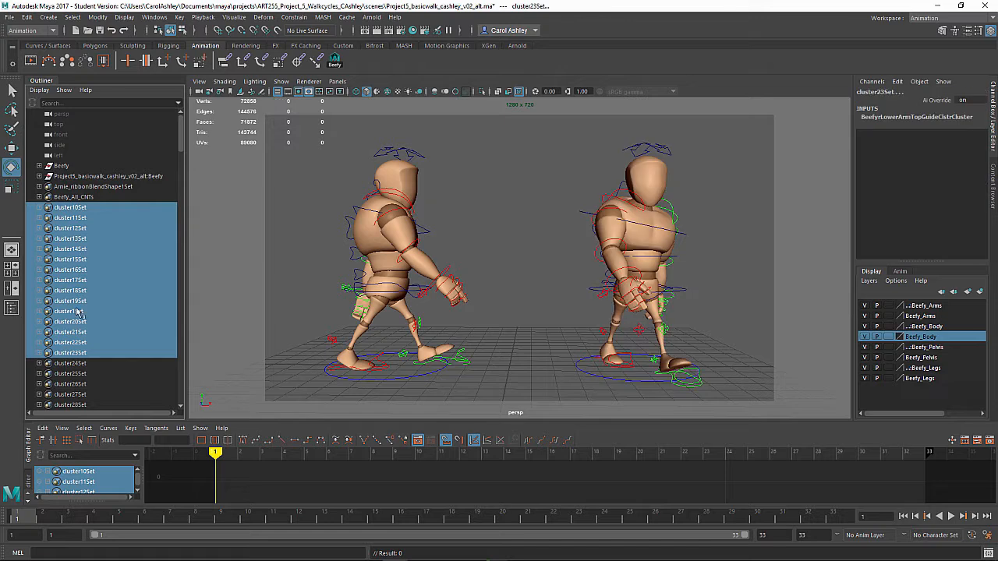
left_click(107, 178)
left_click(66, 166)
left_click(65, 177)
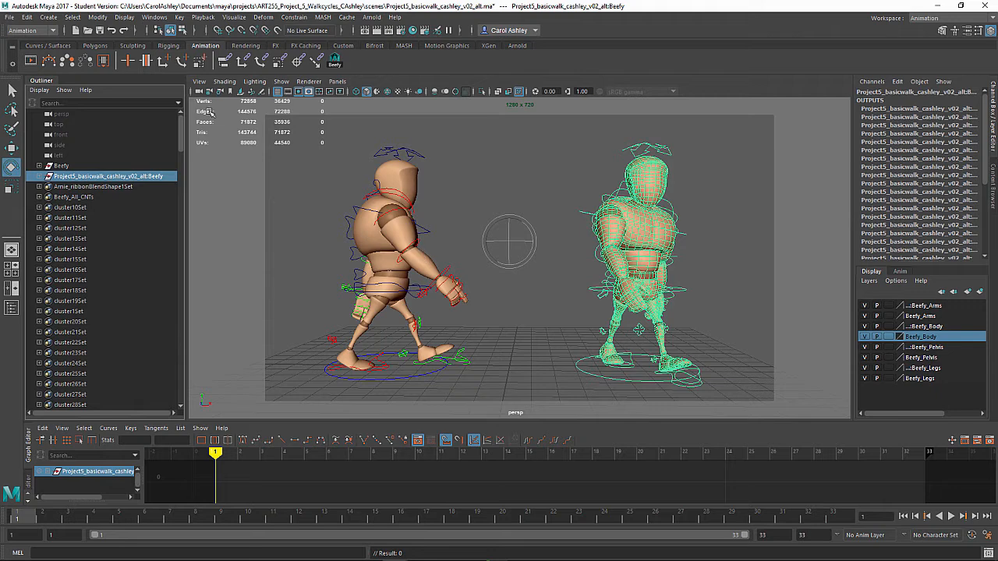
left_click(9, 17)
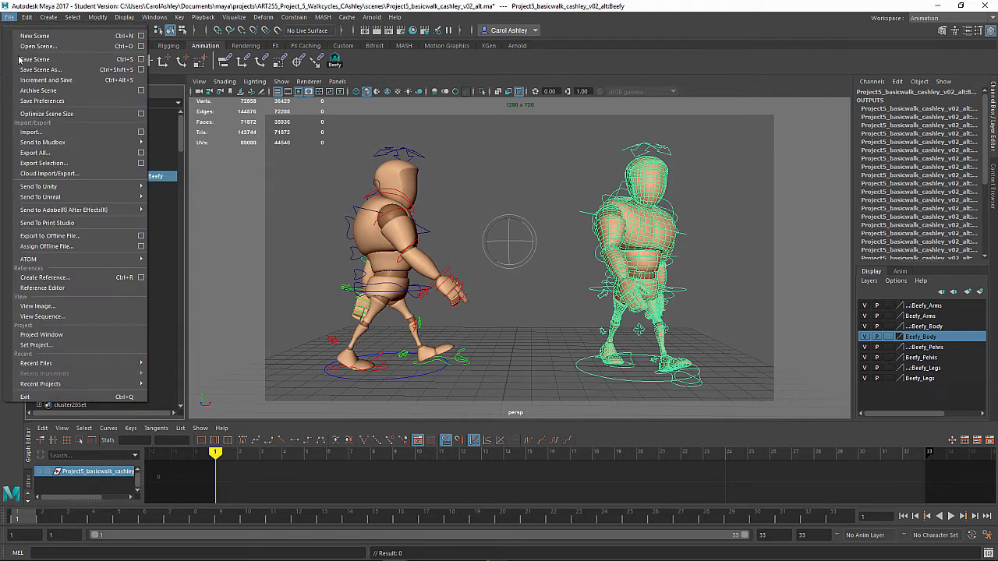
left_click(29, 132)
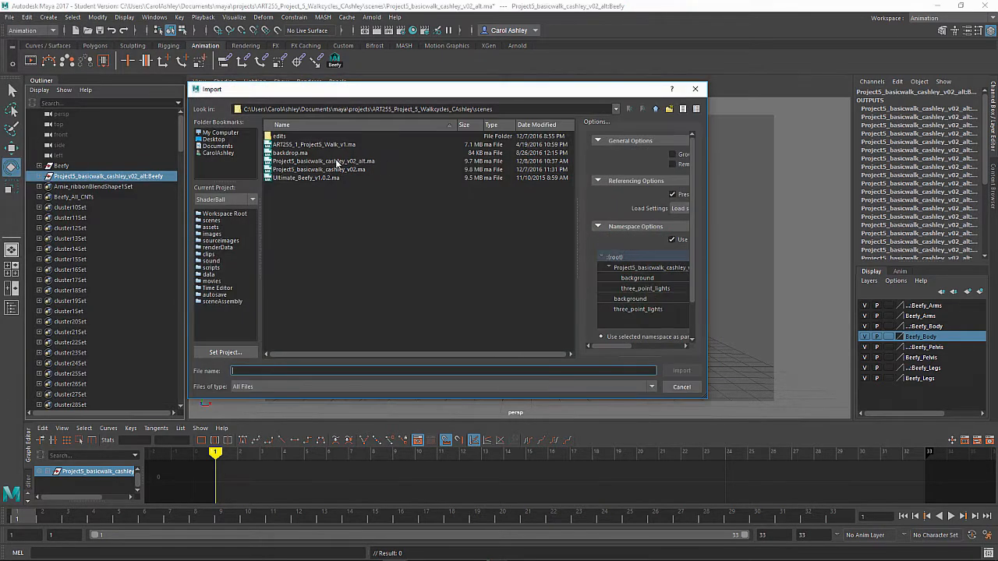
left_click(337, 162)
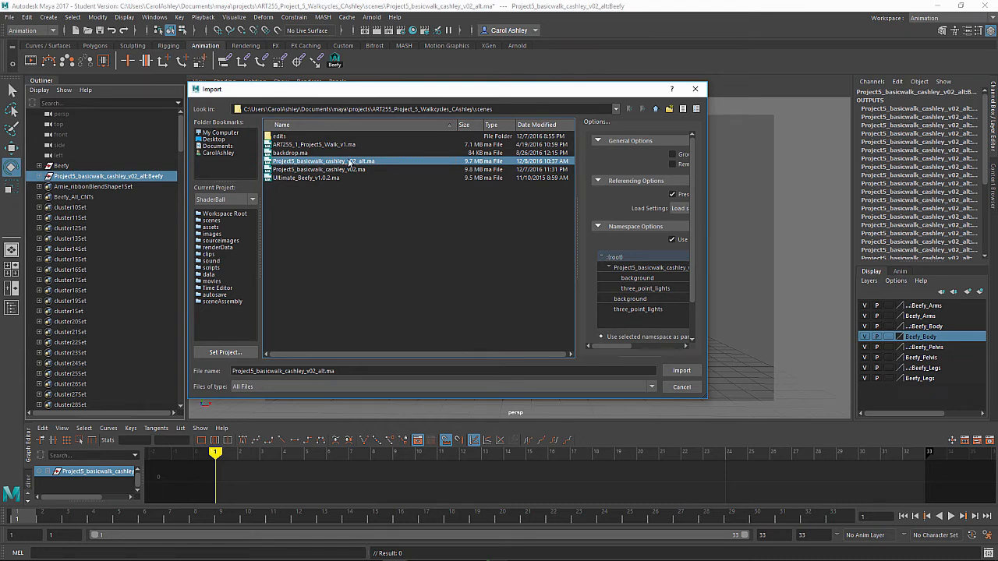
left_click(676, 387)
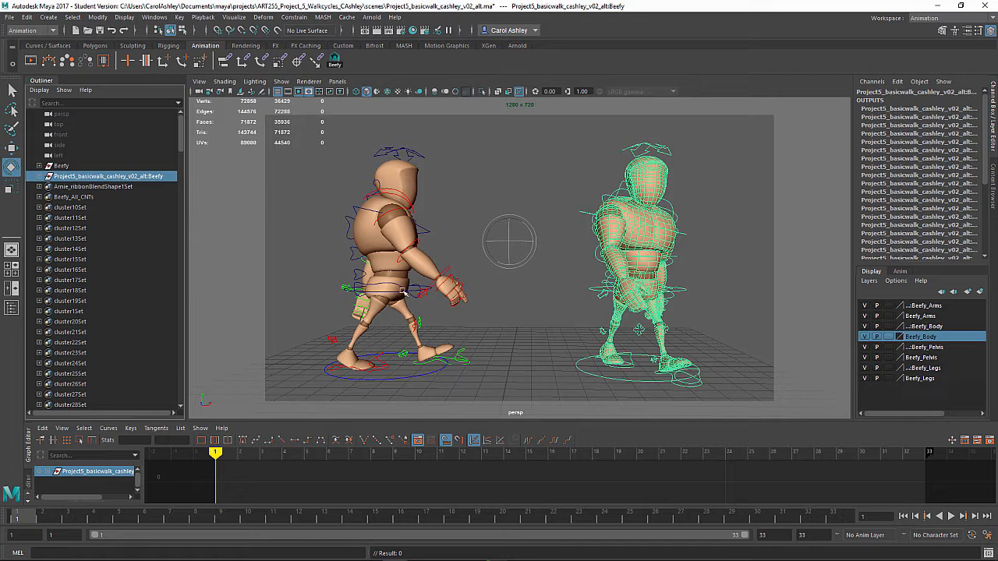
- Rotate the second Beefy rig's main control to about -34.4 in Y, key it, and play back the walk
left_click(392, 379)
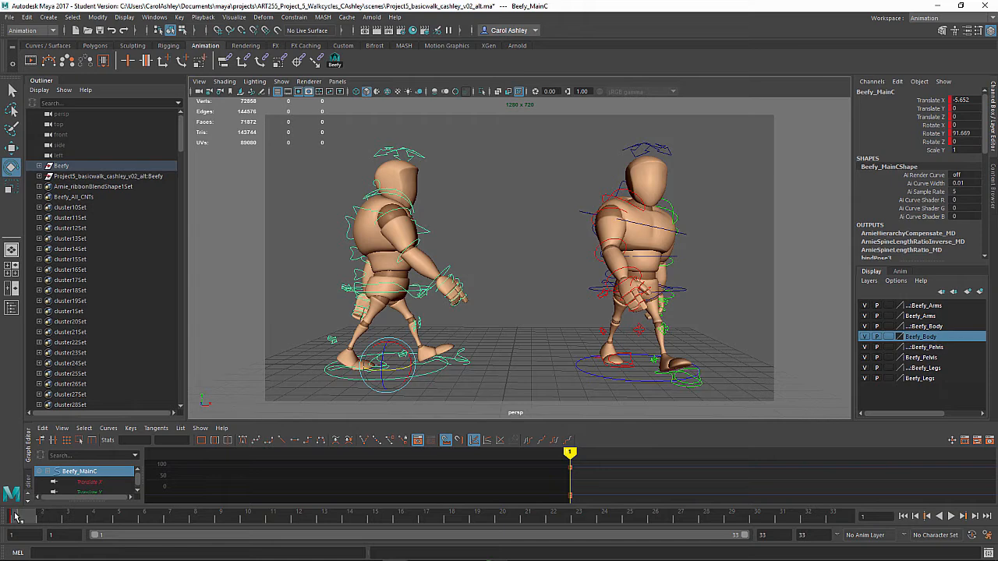
left_click(644, 382)
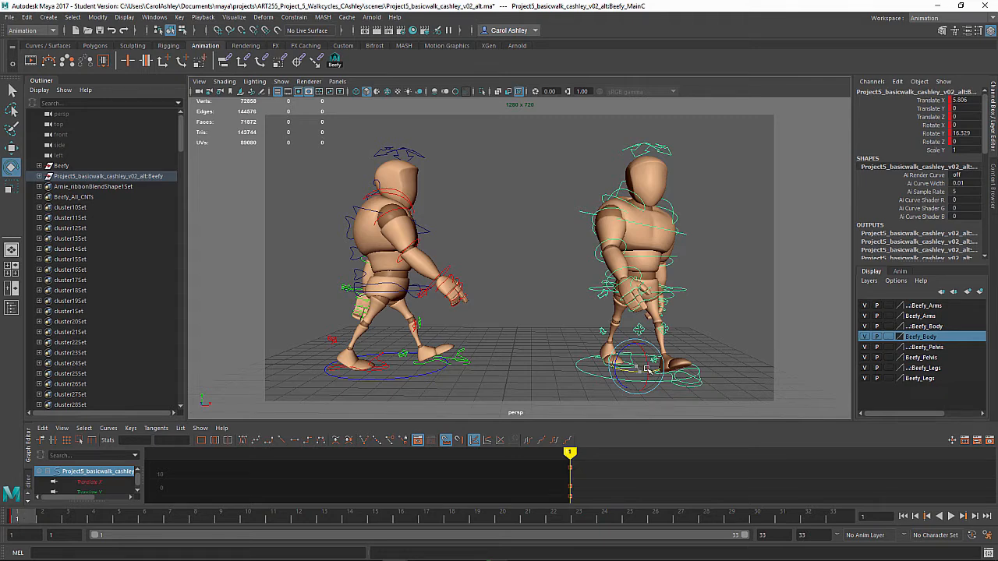
left_click_drag(647, 370, 618, 370)
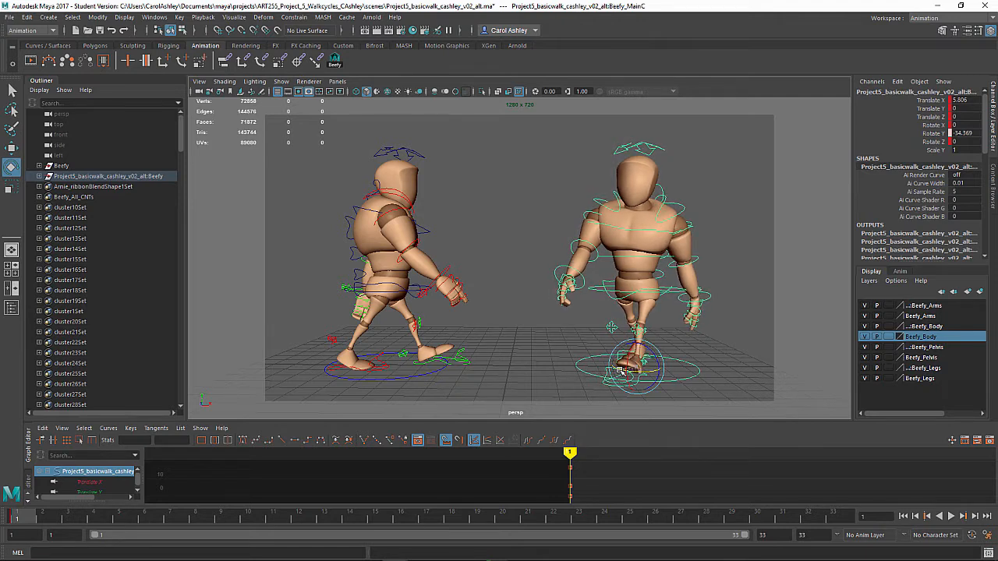
key("s")
left_click(951, 516)
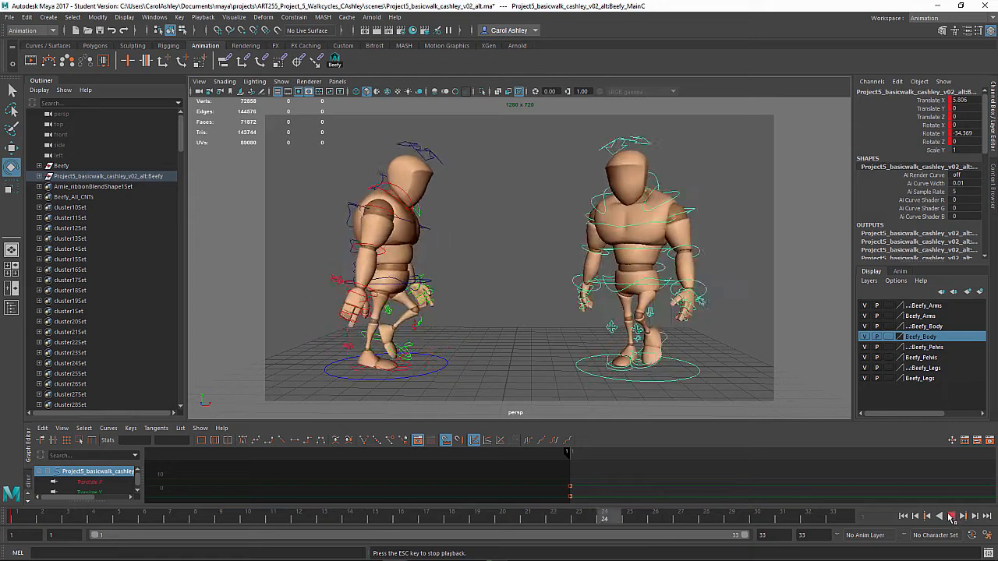
key("Escape")
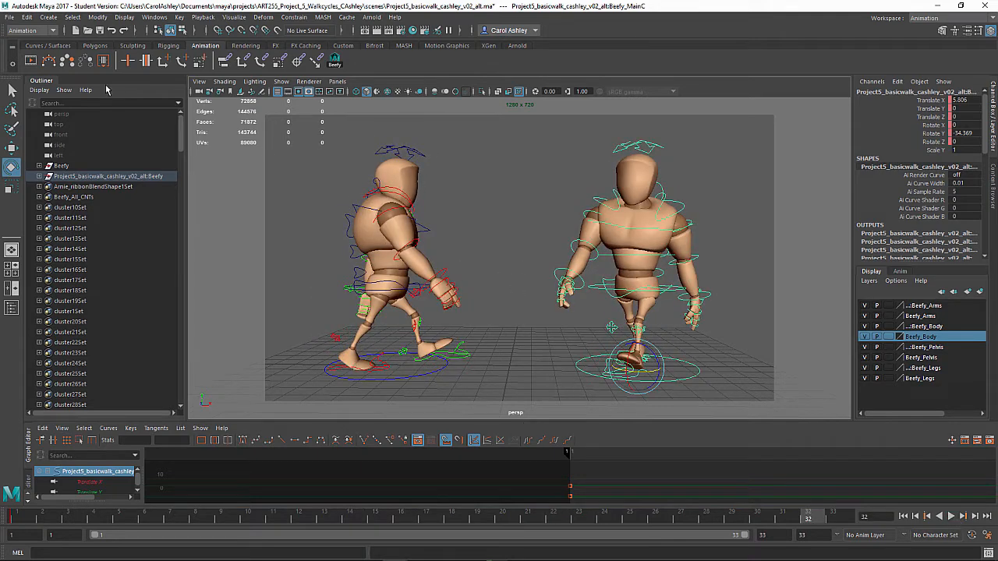
- Import Three_Point_Lighting_Maya.mb from the maya projects folder into the scene, accepting the student version notice
left_click(11, 16)
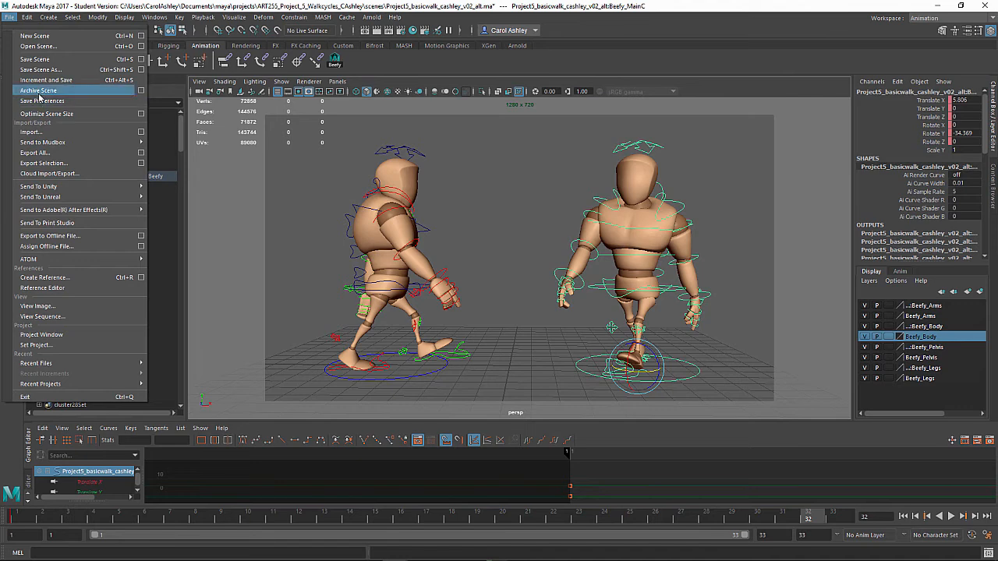
left_click(34, 133)
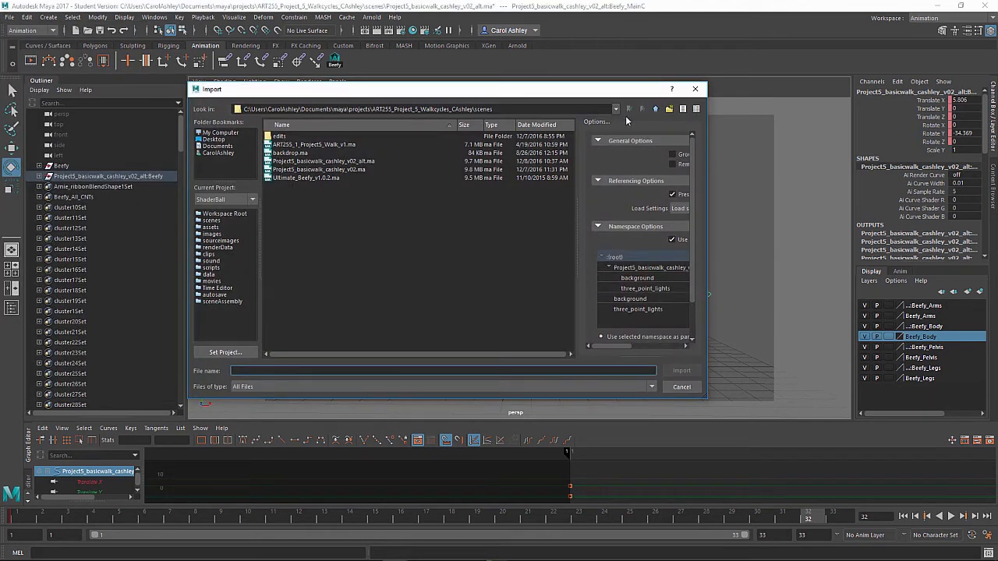
left_click(654, 111)
left_click(654, 111)
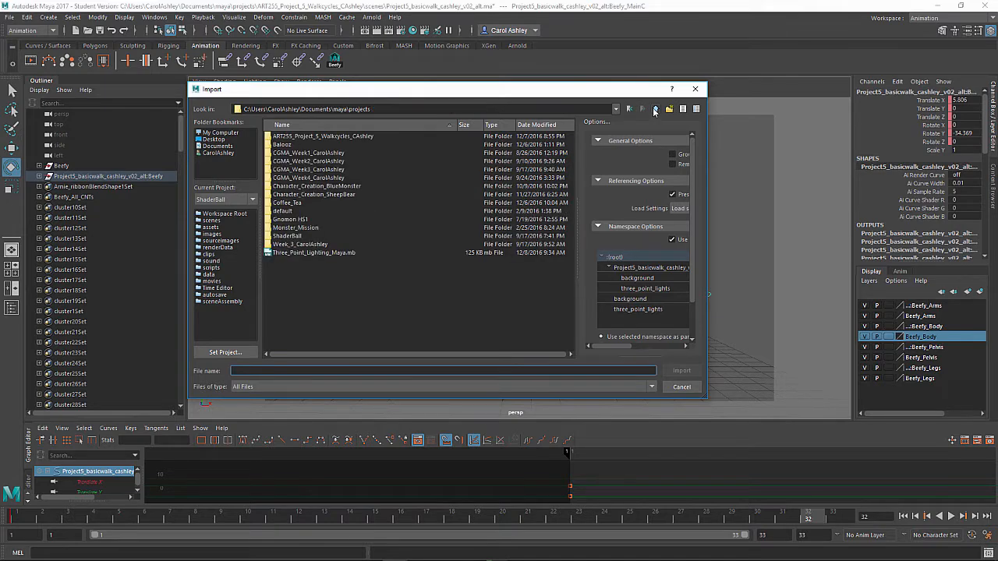
left_click(299, 253)
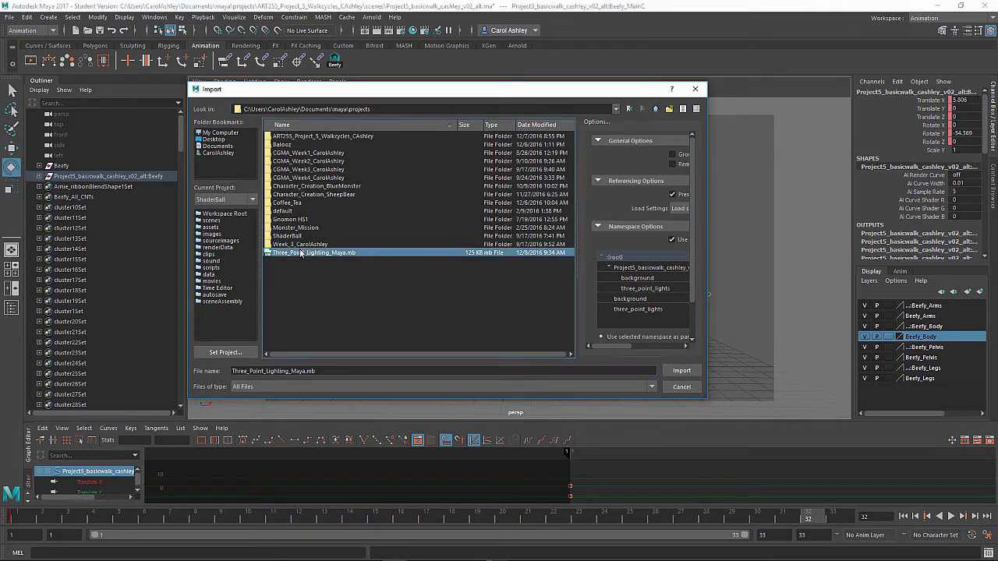
left_click(684, 371)
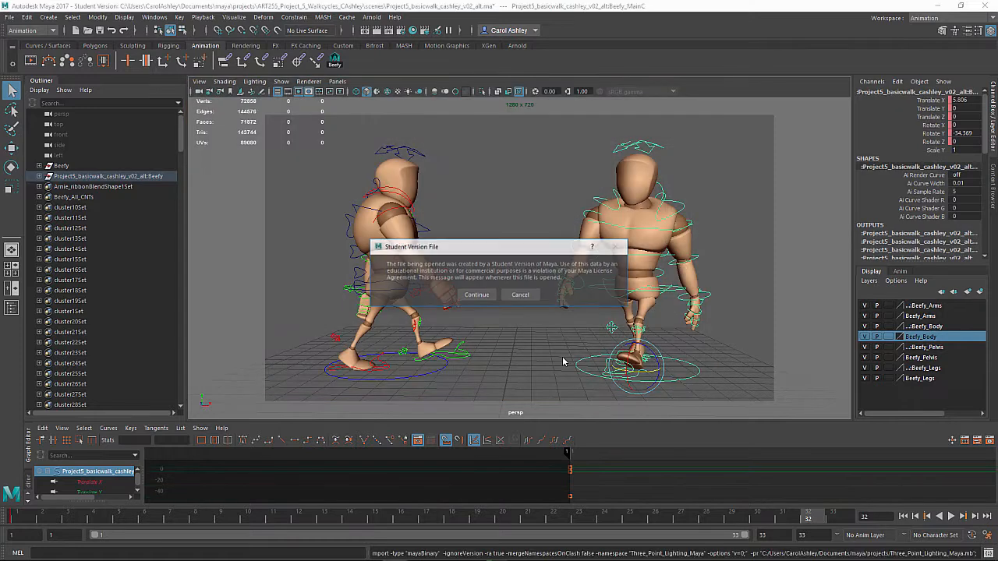
left_click(476, 295)
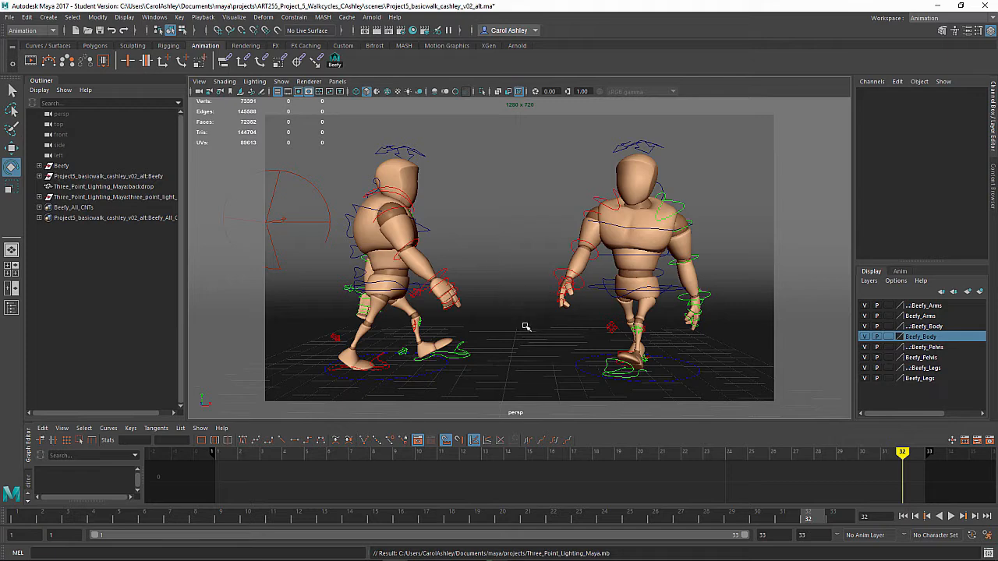
- Lower the fill light to a Translate Y of about 25.4, using its light manipulator to keep it aimed at the characters
right_click_drag(546, 336, 299, 292, "alt")
left_click_drag(298, 292, 448, 346, "alt")
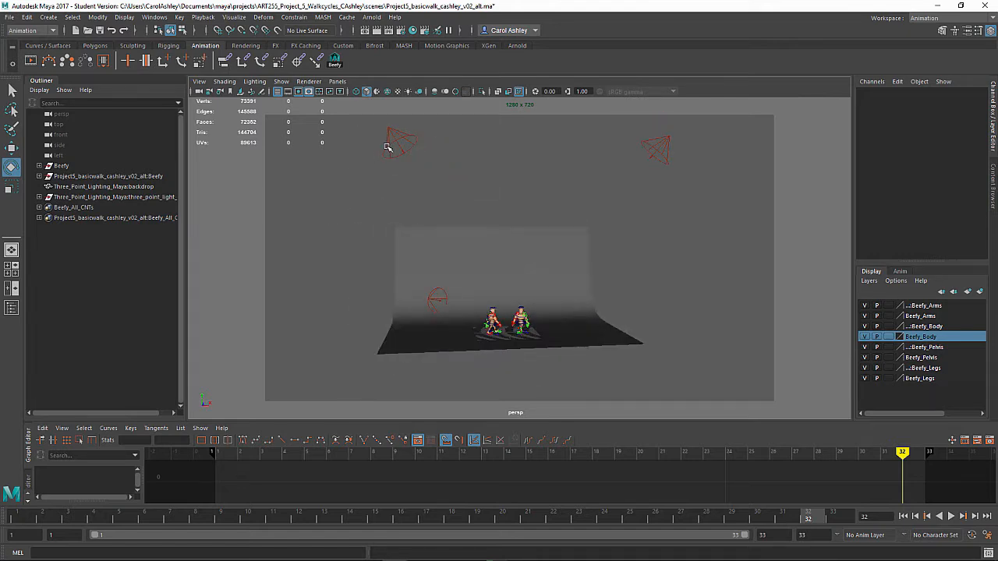
left_click(397, 144)
right_click_drag(520, 216, 469, 207, "alt")
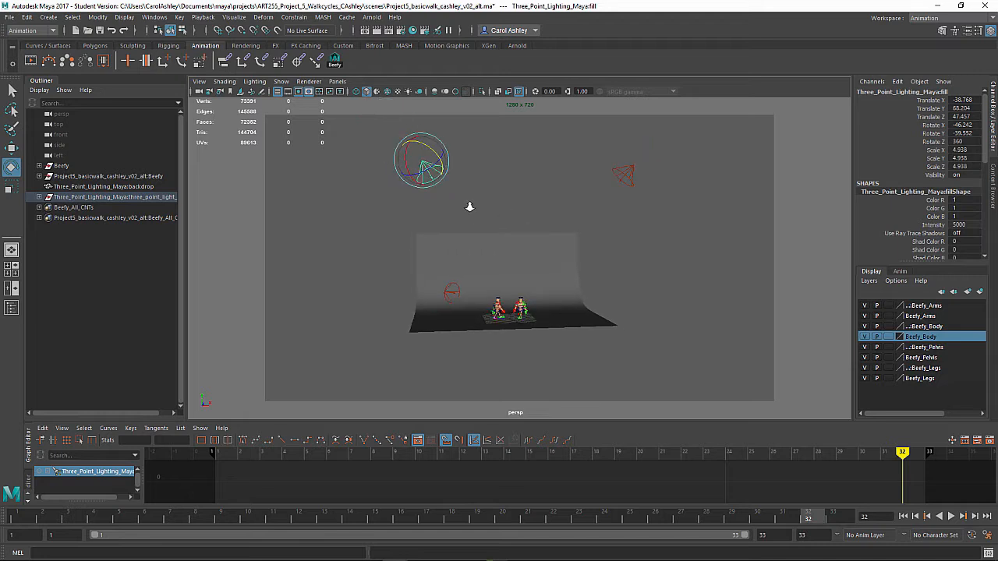
key("t")
left_click_drag(422, 142, 414, 275)
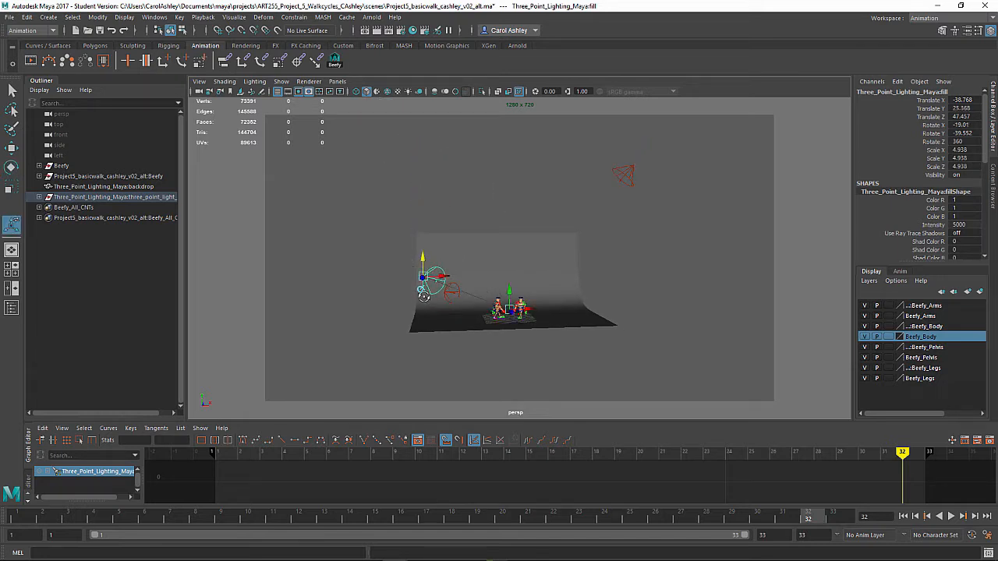
- Adjust the key light's height with its light manipulator to a Translate Y of about 61.5
right_click_drag(421, 293, 499, 289, "alt")
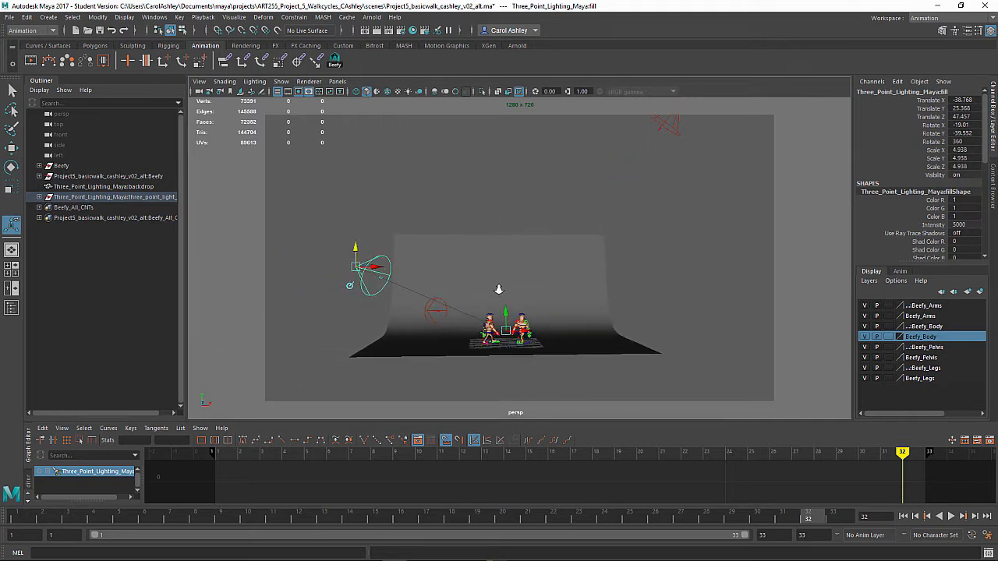
middle_click_drag(538, 295, 518, 311, "alt")
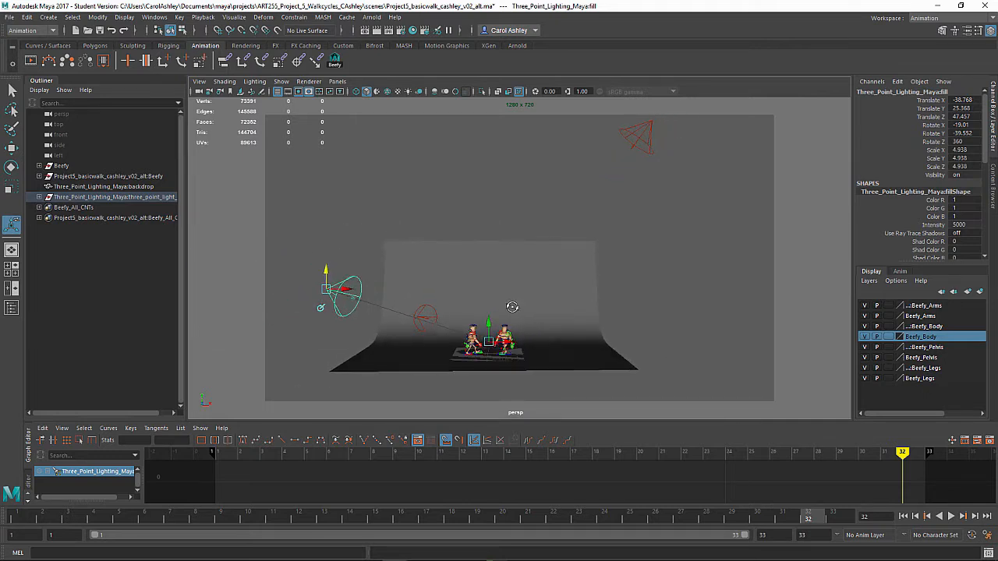
left_click(651, 134)
left_click_drag(652, 110, 652, 134)
- Frame both characters closely in the perspective view and play back their walk cycles against the backdrop
scroll(546, 347, "up", 5)
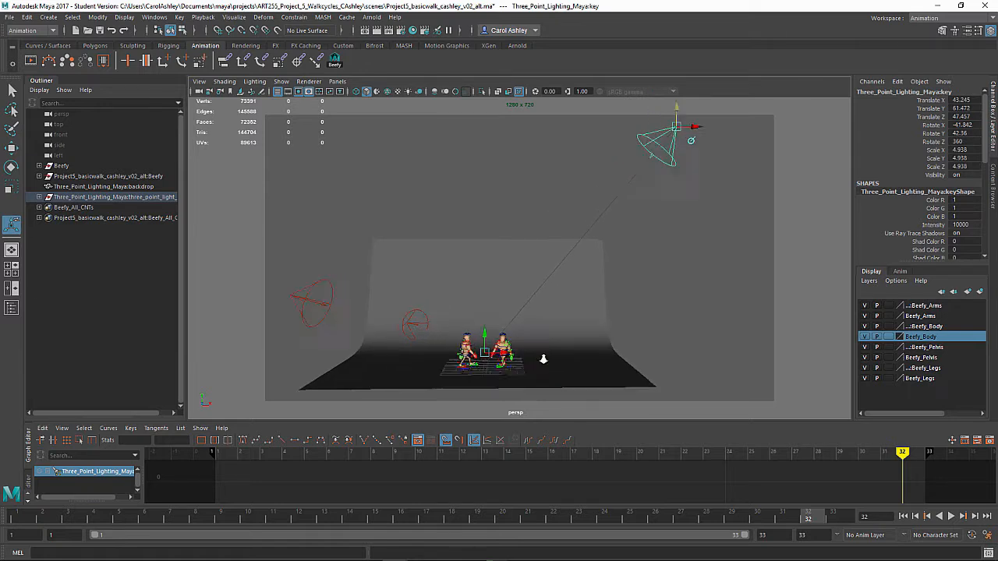
scroll(565, 260, "up", 4)
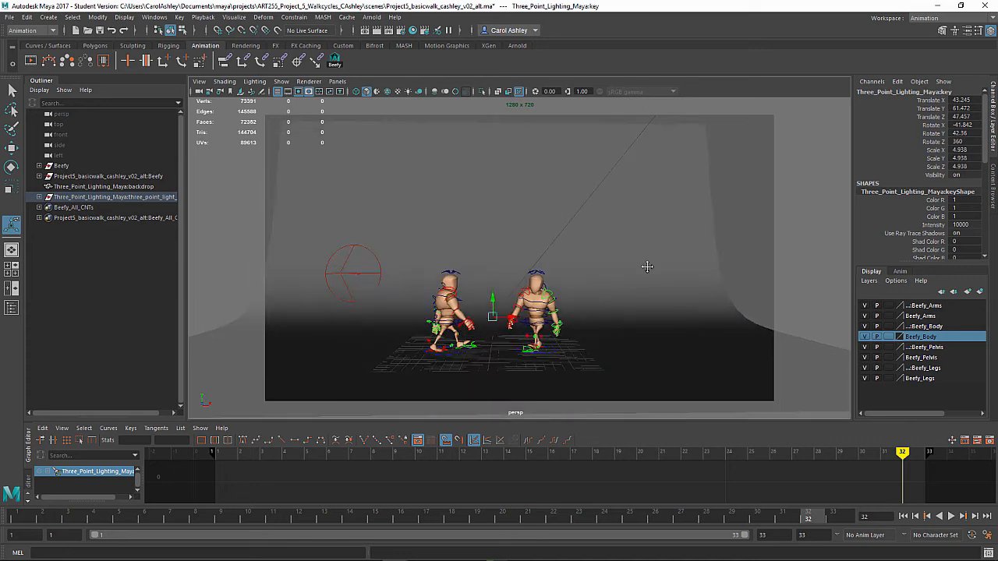
middle_click_drag(593, 346, 533, 284, "alt")
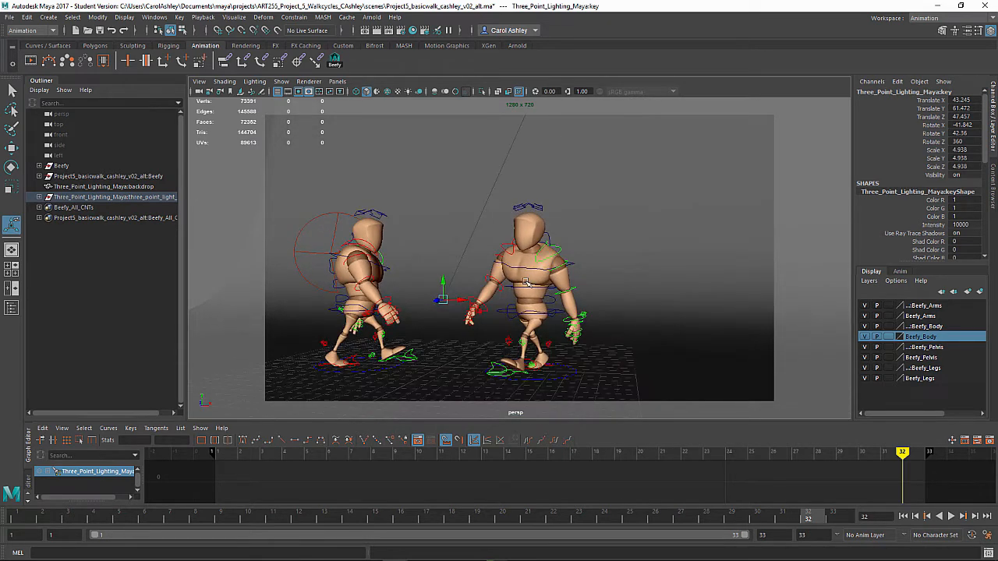
left_click_drag(534, 284, 551, 279, "alt")
middle_click_drag(551, 278, 614, 275, "alt")
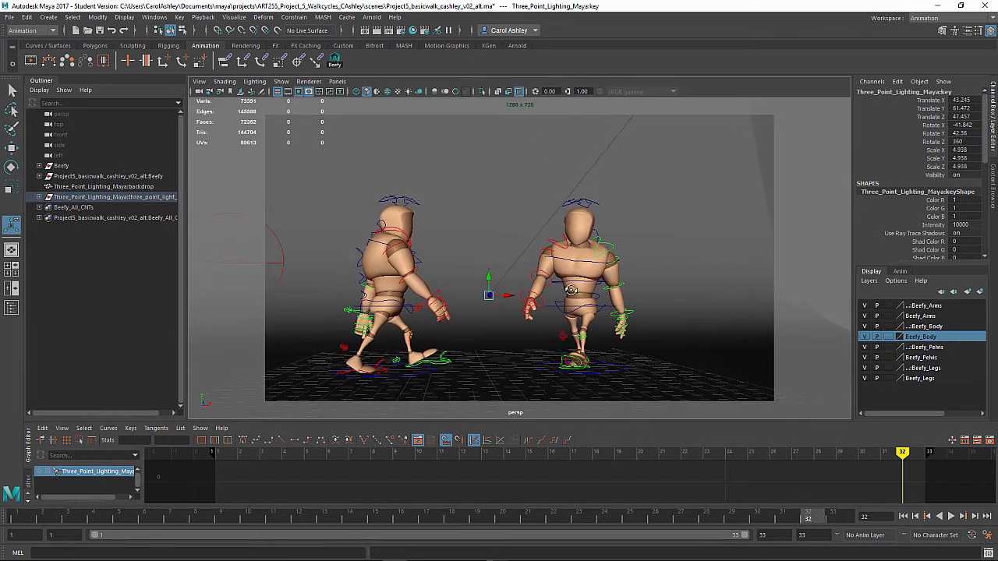
scroll(571, 290, "up", 4)
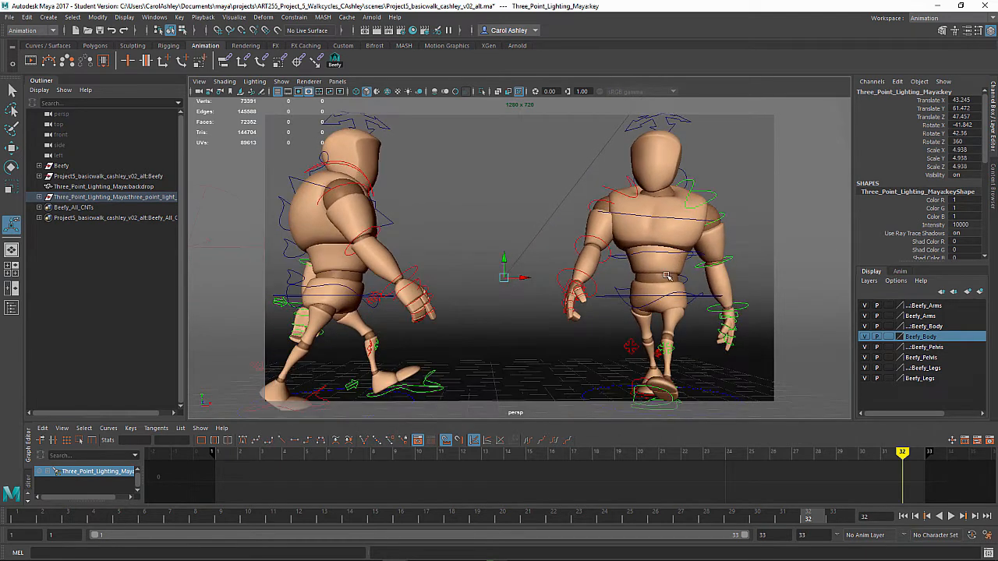
left_click_drag(622, 287, 599, 296, "alt")
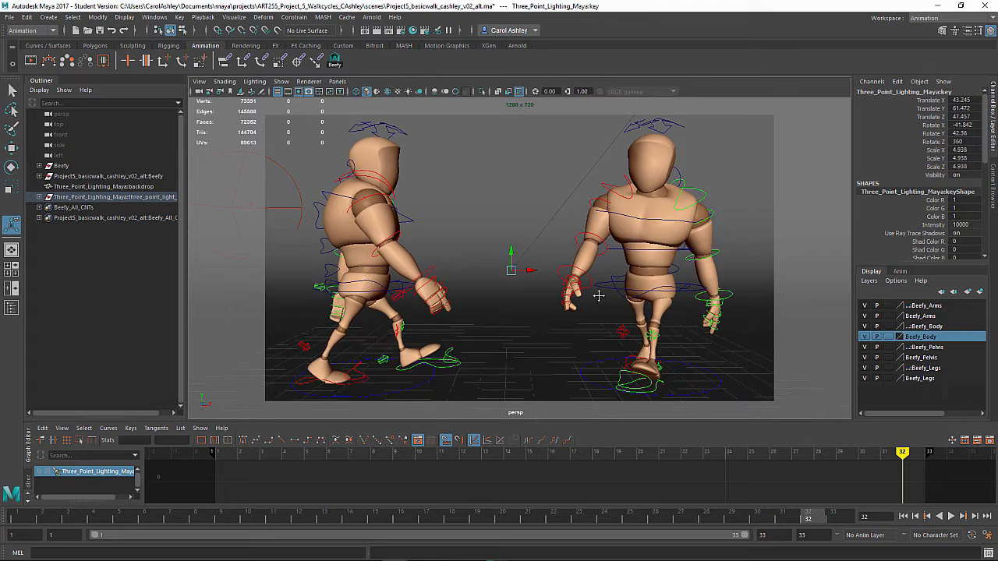
left_click(951, 516)
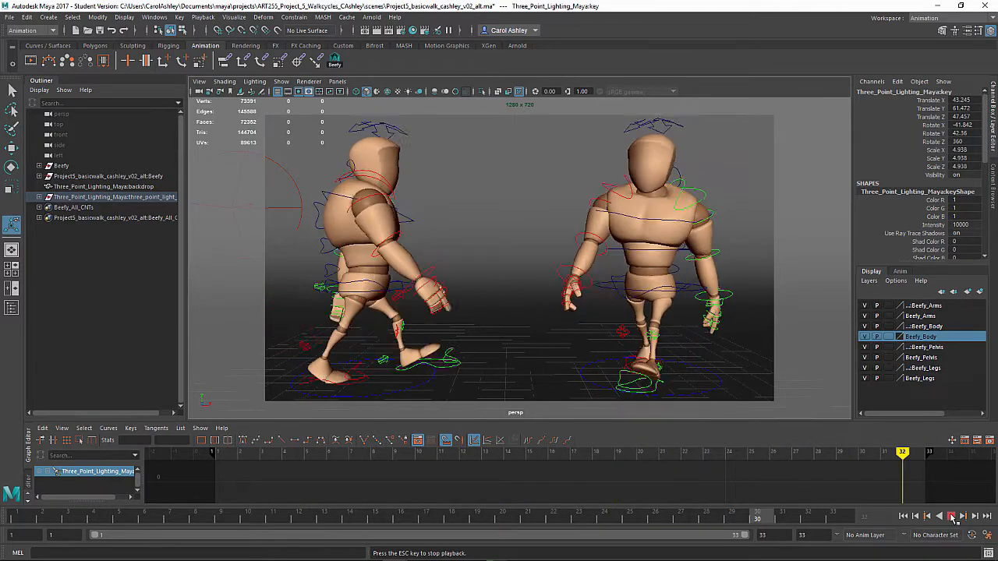
left_click(952, 516)
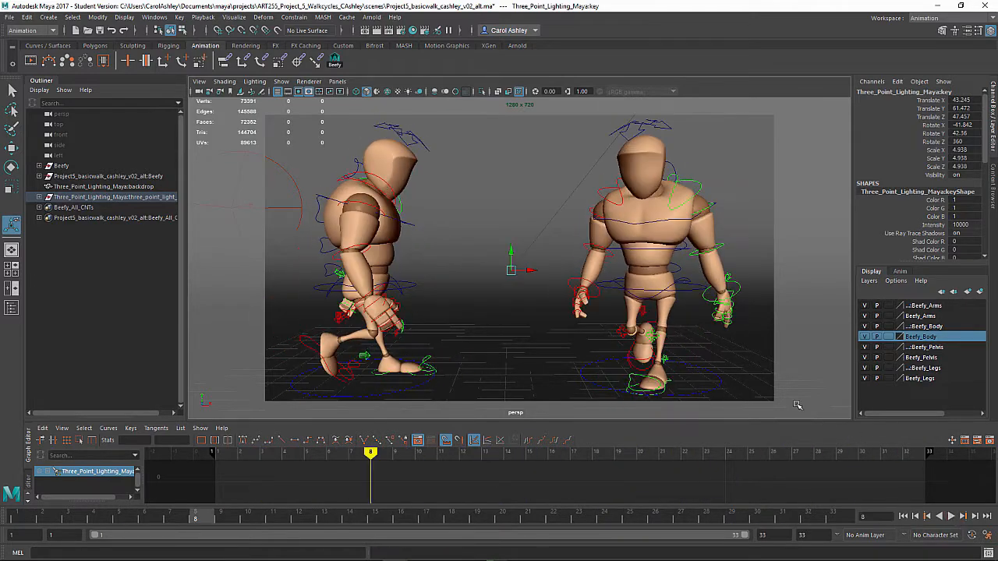
left_click_drag(700, 343, 689, 343, "alt")
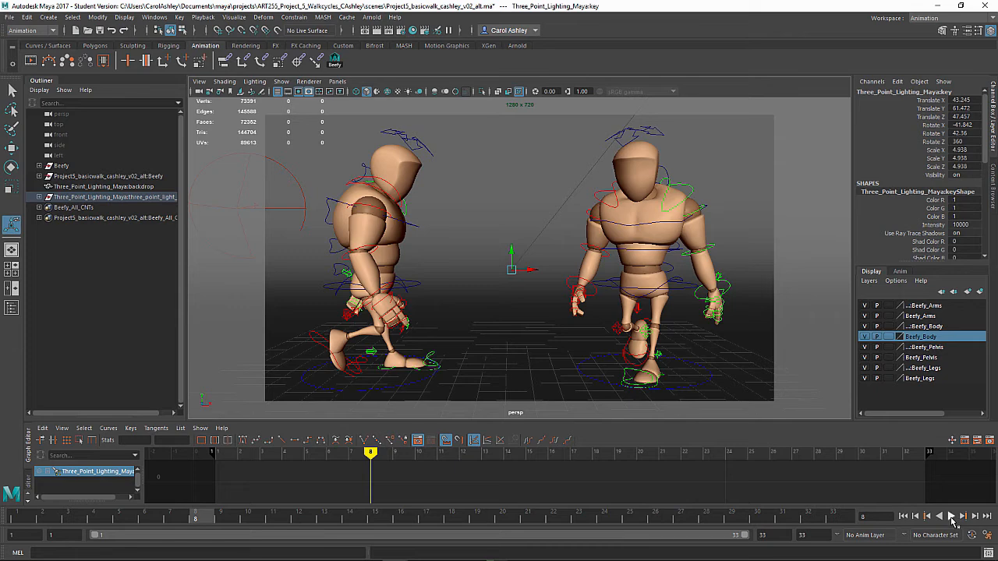
left_click(952, 516)
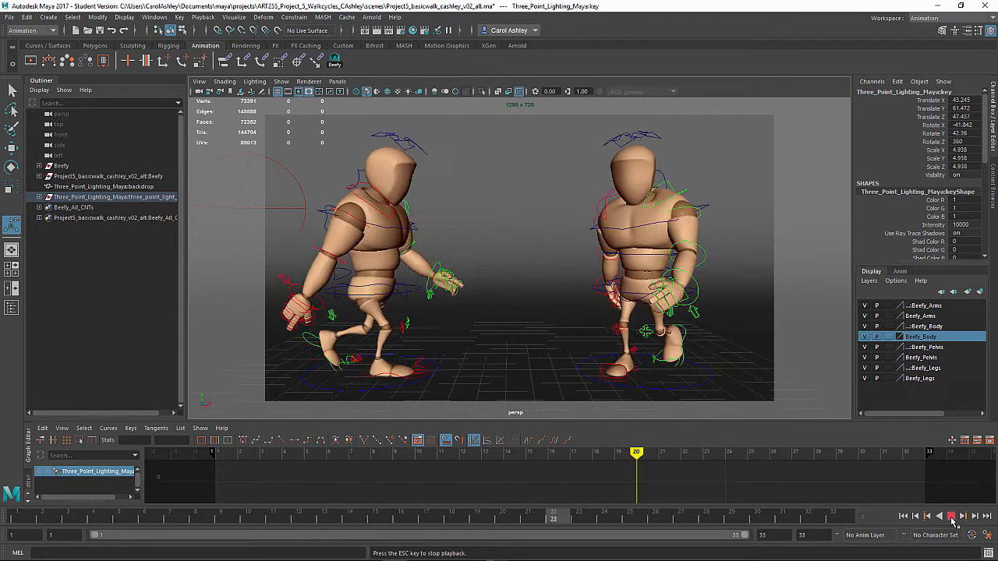
middle_click_drag(749, 363, 751, 364, "alt")
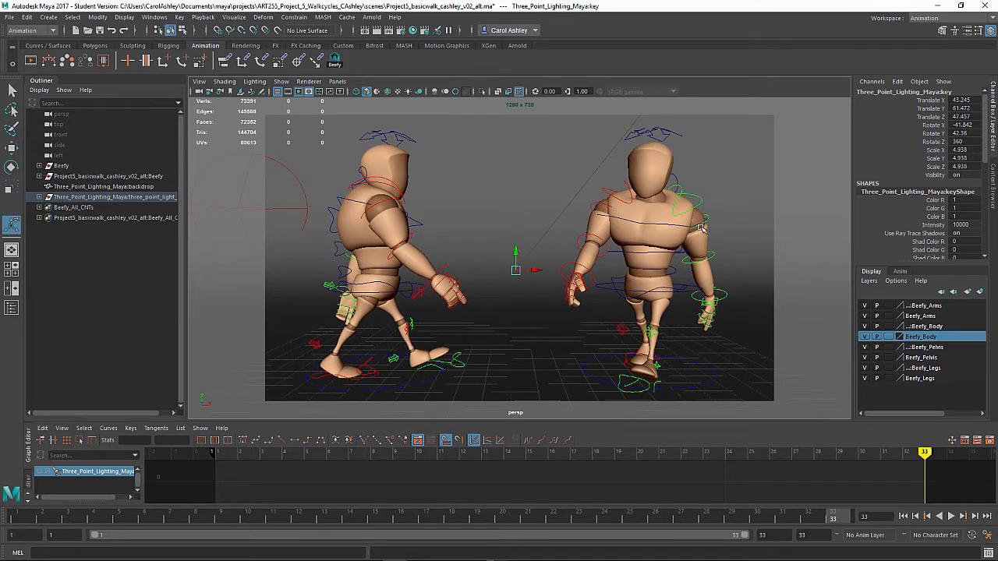
- Save the scene under a new name ending in _v02_light instead of _v02_alt, accepting the student version notice
left_click(10, 16)
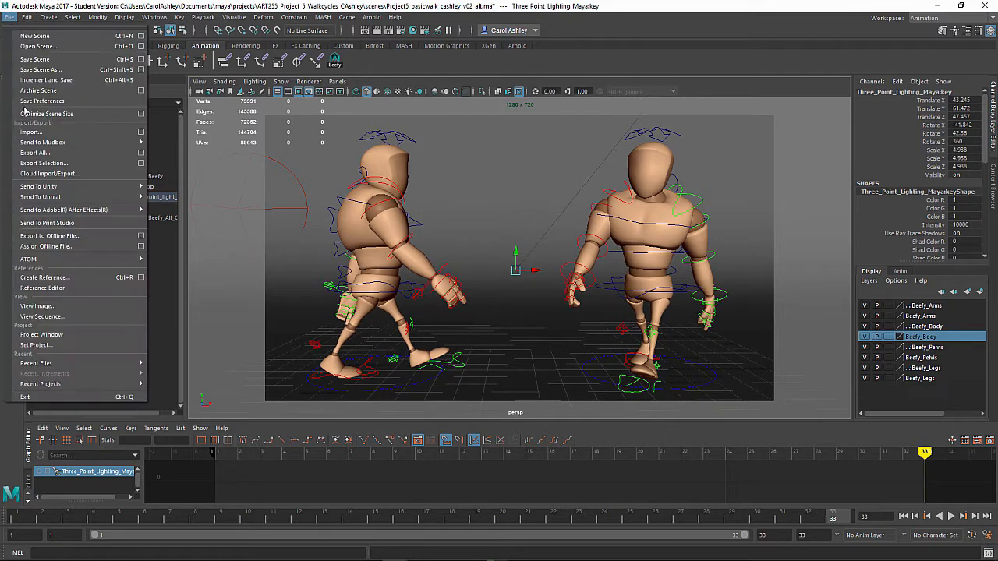
left_click(40, 69)
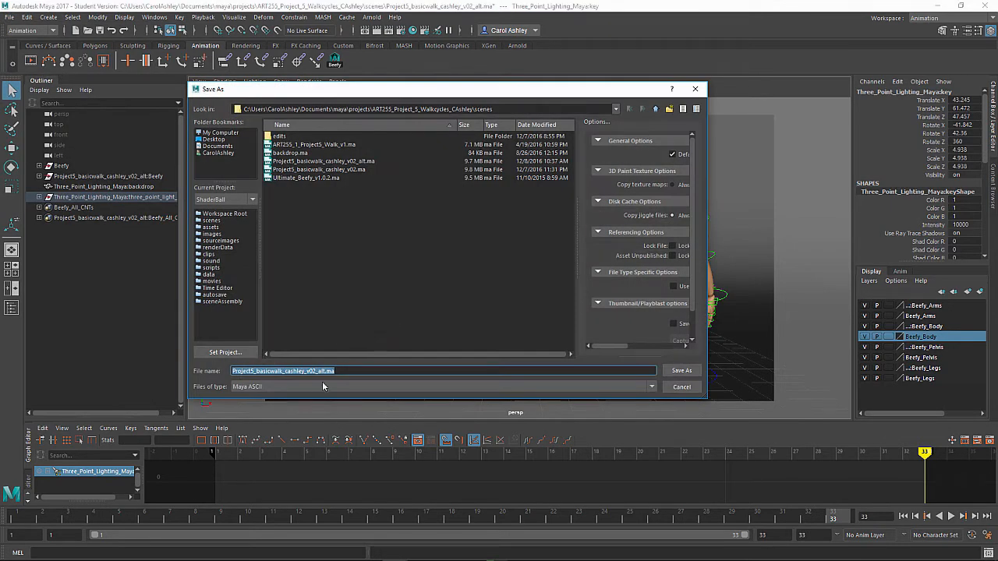
left_click_drag(345, 373, 319, 370)
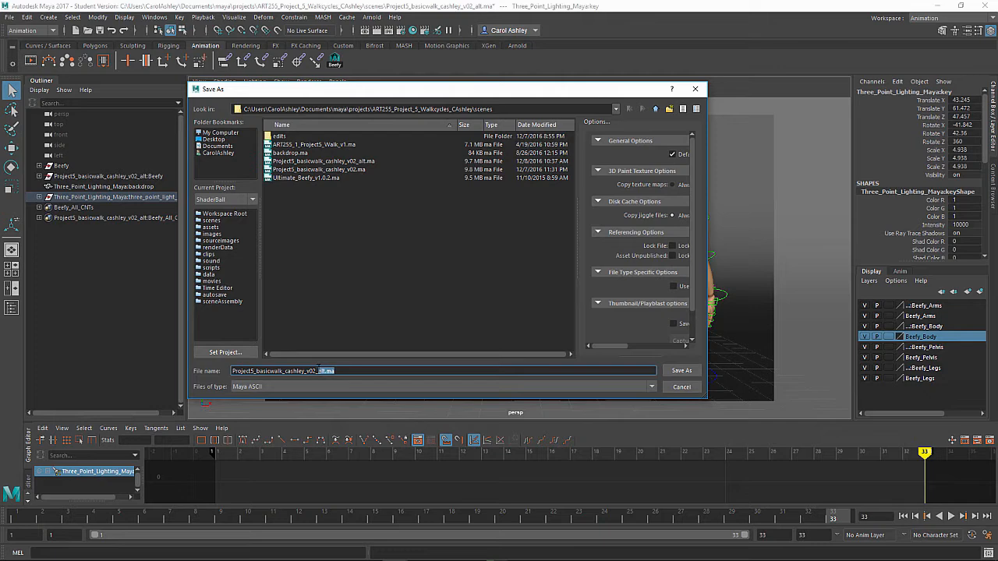
key("BackSpace")
key("Return")
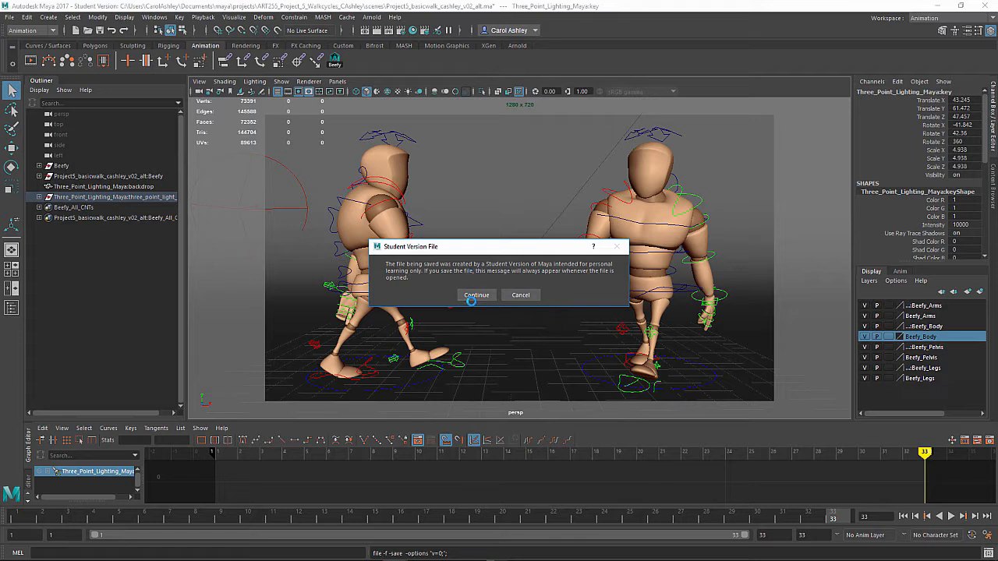
left_click(476, 295)
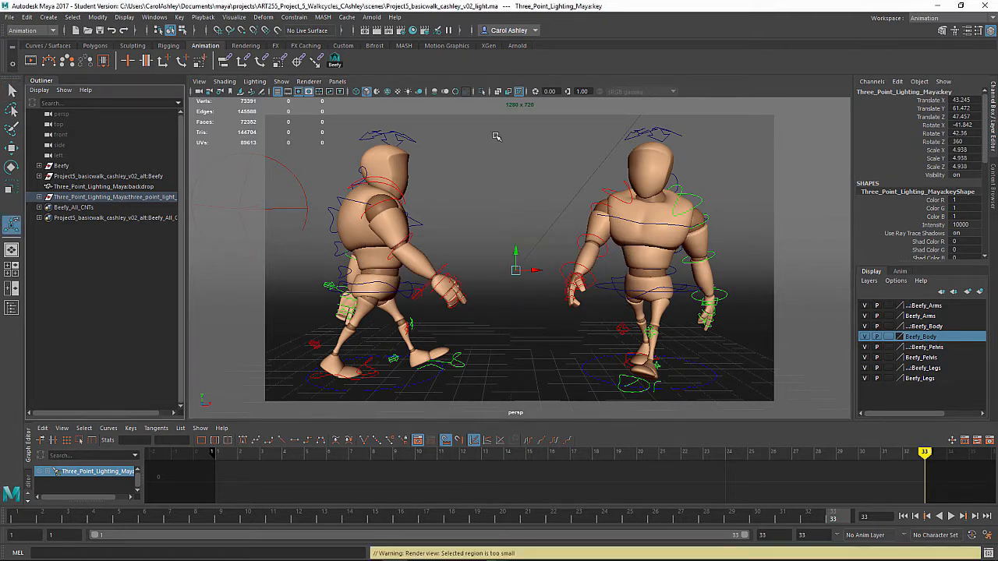
- Set the render settings to use the Maya Software renderer with JPEG (jpg) as the image format
left_click(400, 31)
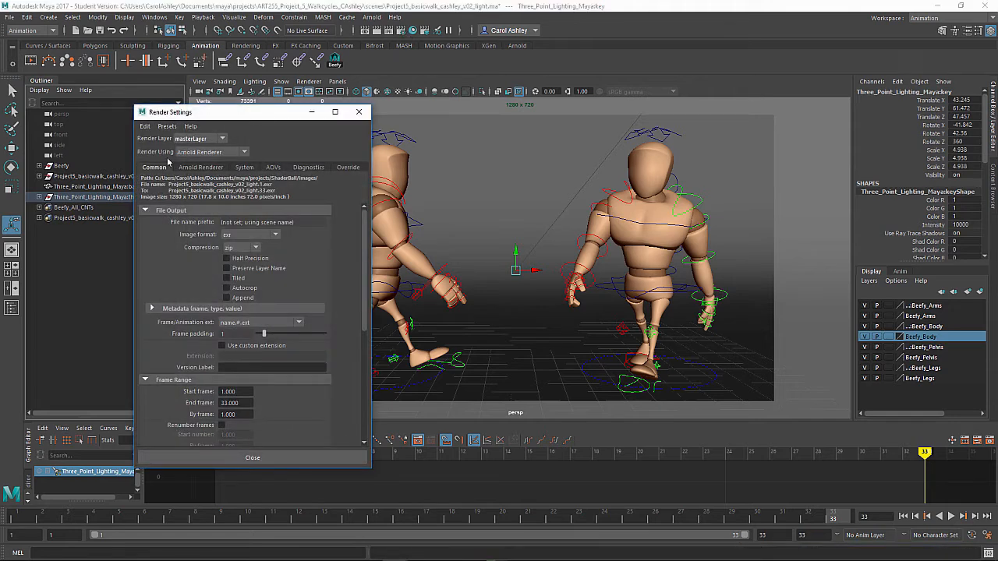
left_click(196, 153)
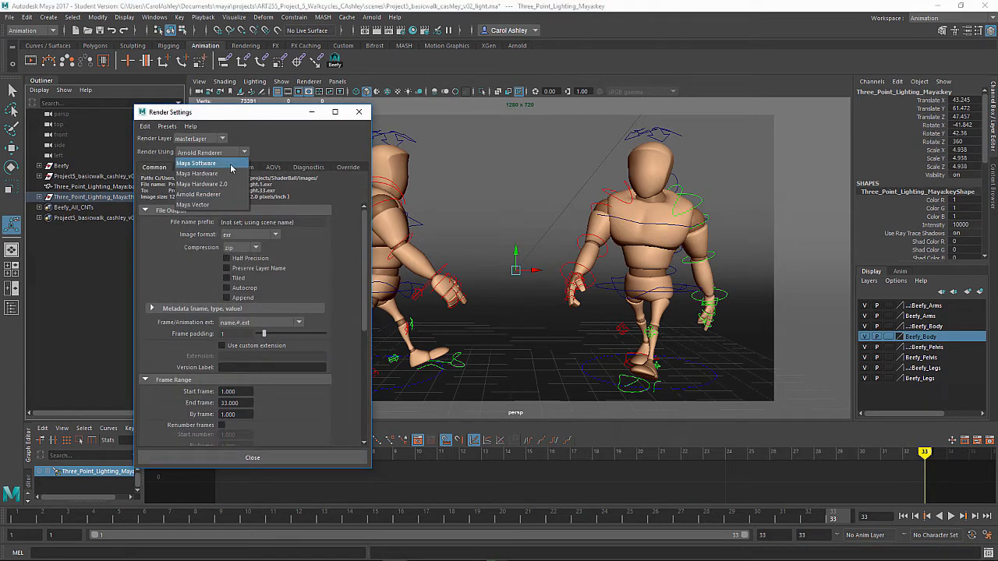
left_click(230, 164)
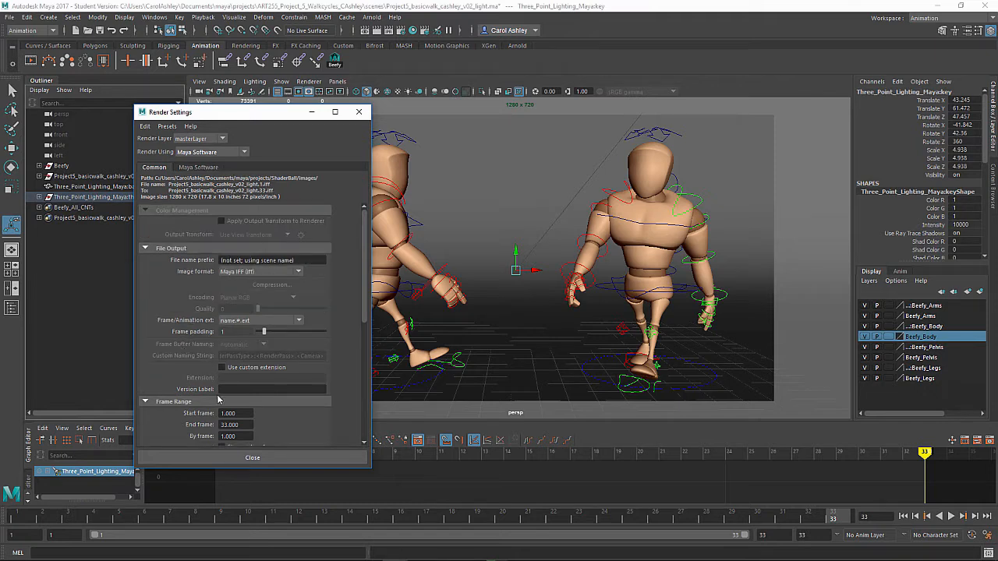
left_click(240, 273)
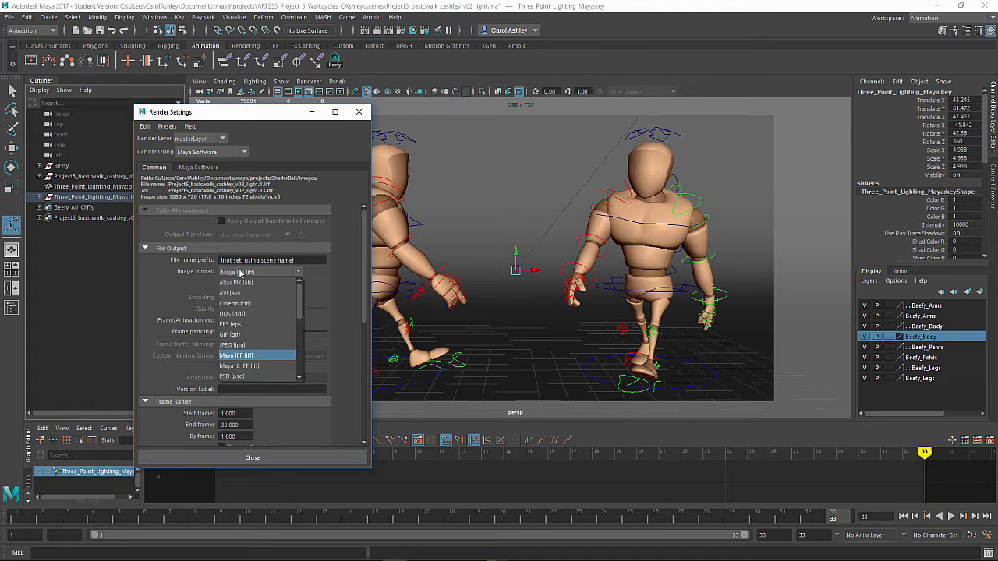
left_click(238, 346)
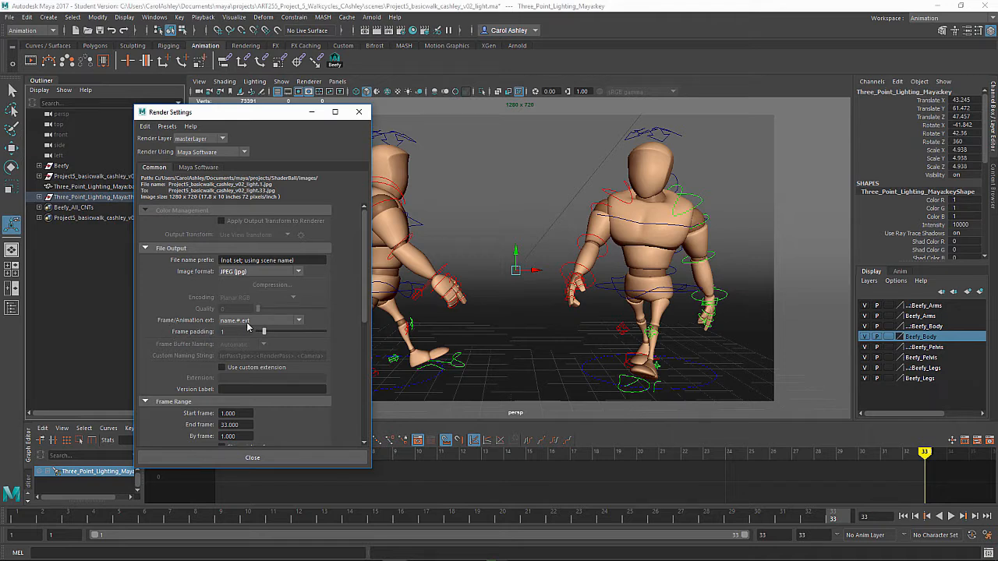
- Set the render output's frame/animation extension to name.#.ext and its end frame to 33
left_click(248, 323)
left_click(276, 325)
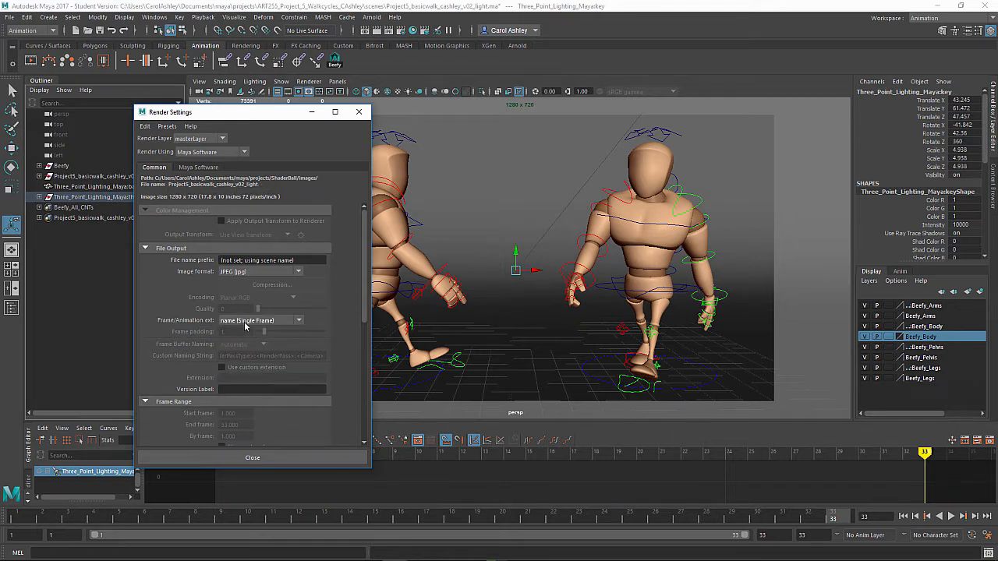
left_click(246, 323)
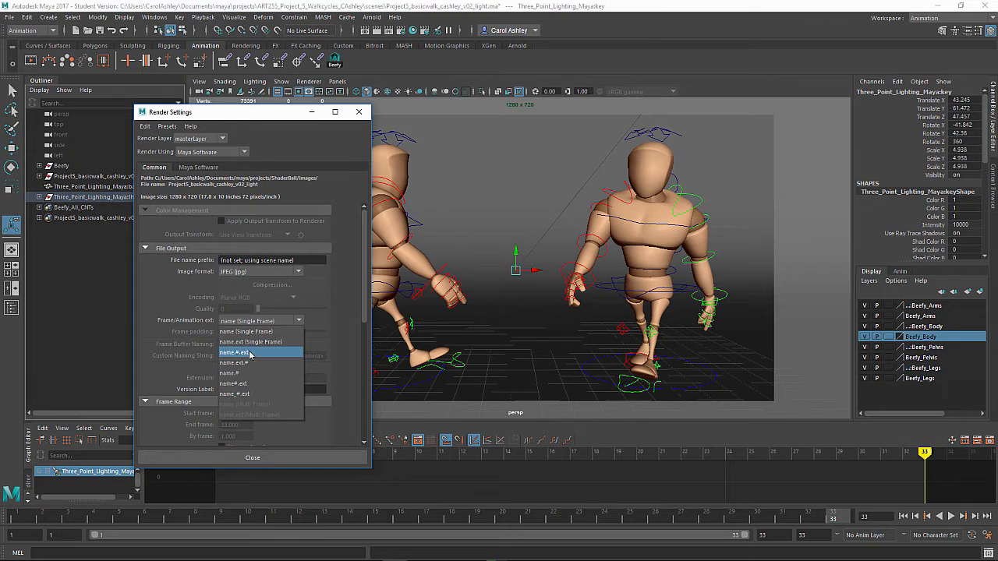
left_click(249, 352)
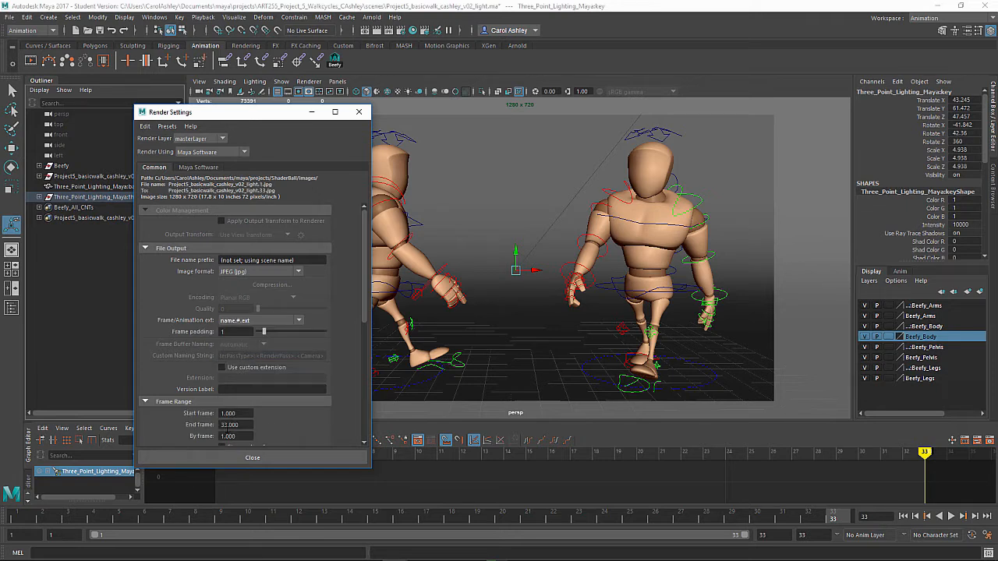
left_click(244, 425)
type("10")
type("3")
- Set the render image size to the HD 1080 preset
left_click_drag(363, 279, 363, 370)
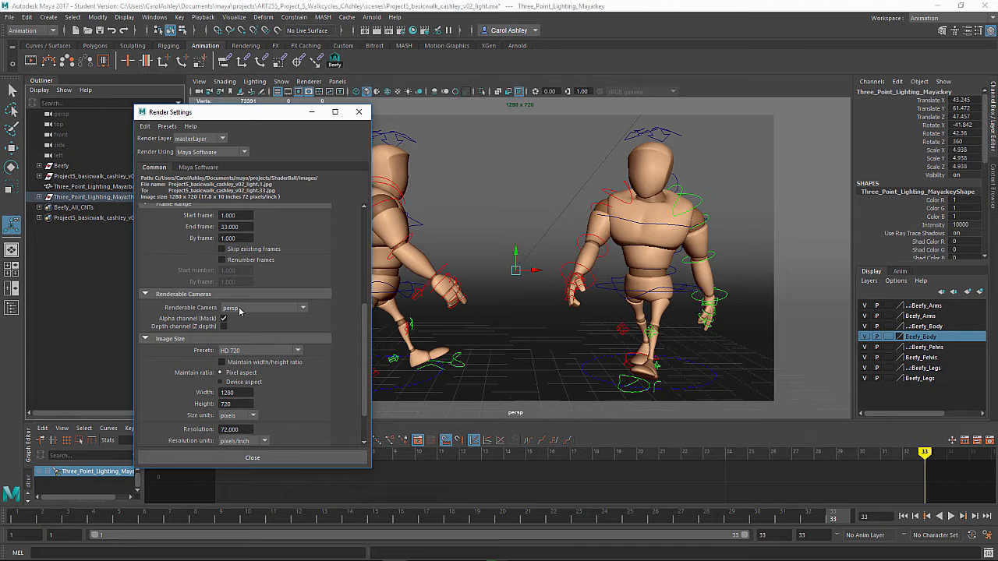
left_click(242, 355)
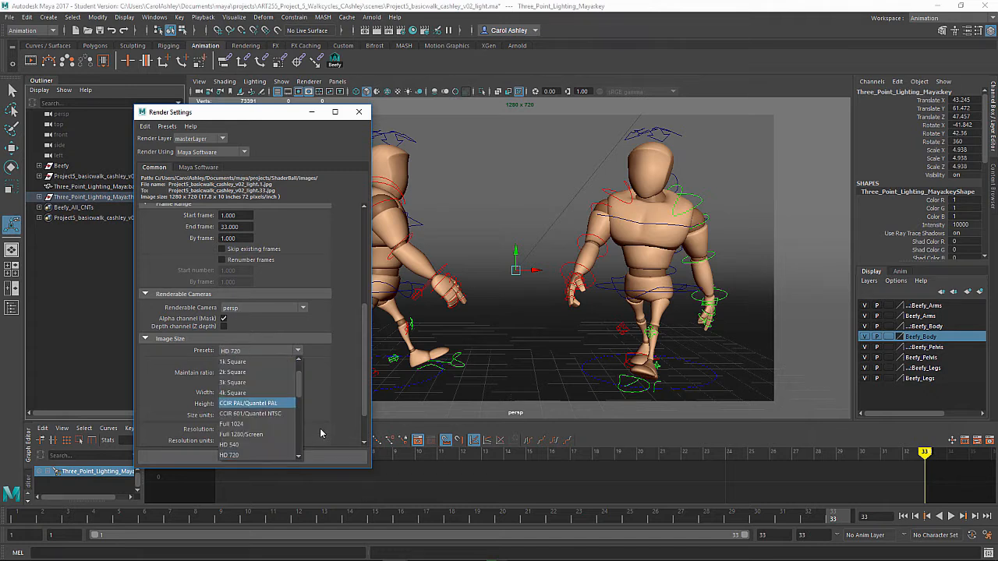
left_click(239, 455)
left_click_drag(364, 351, 363, 372)
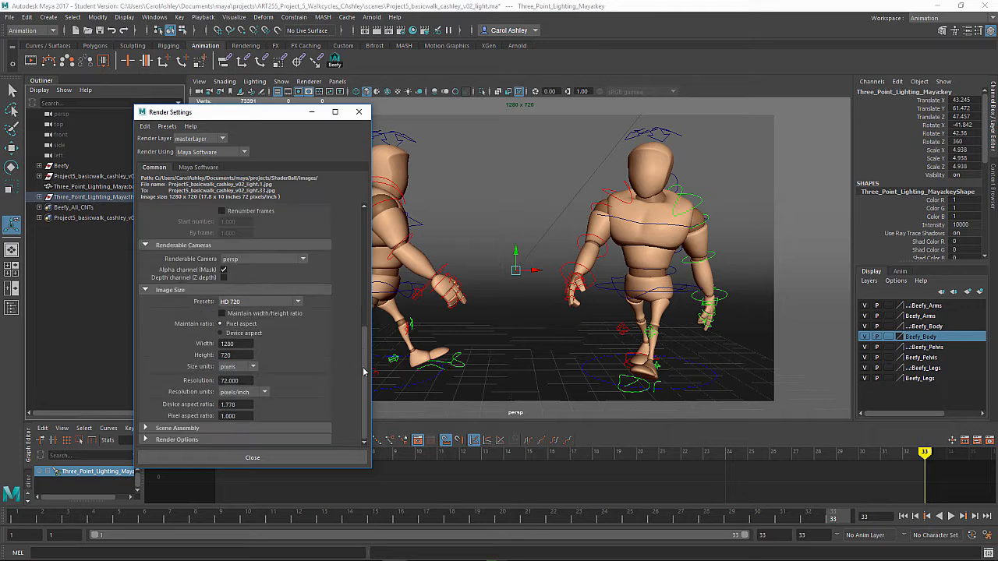
left_click(253, 304)
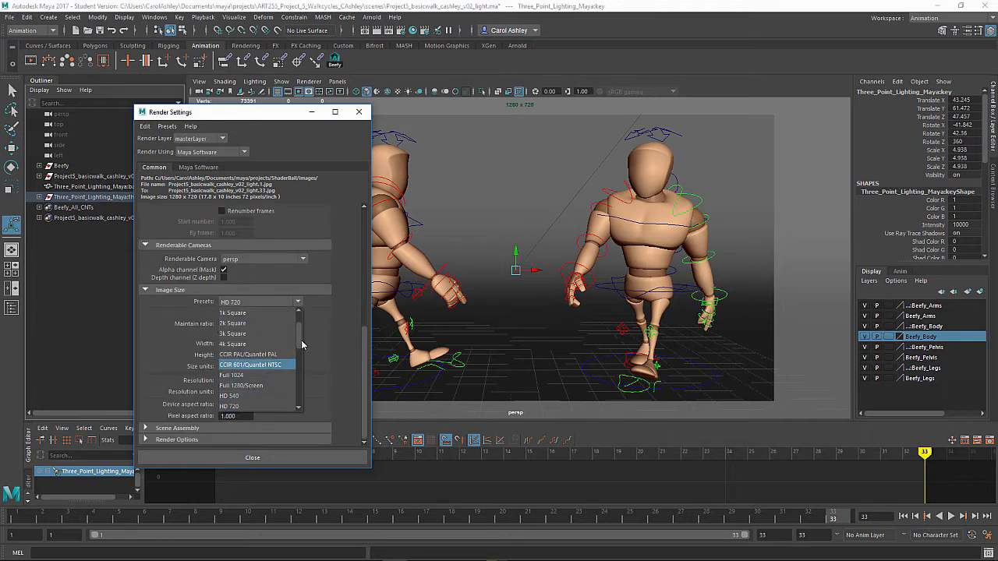
scroll(300, 344, "down", 2)
left_click(248, 401)
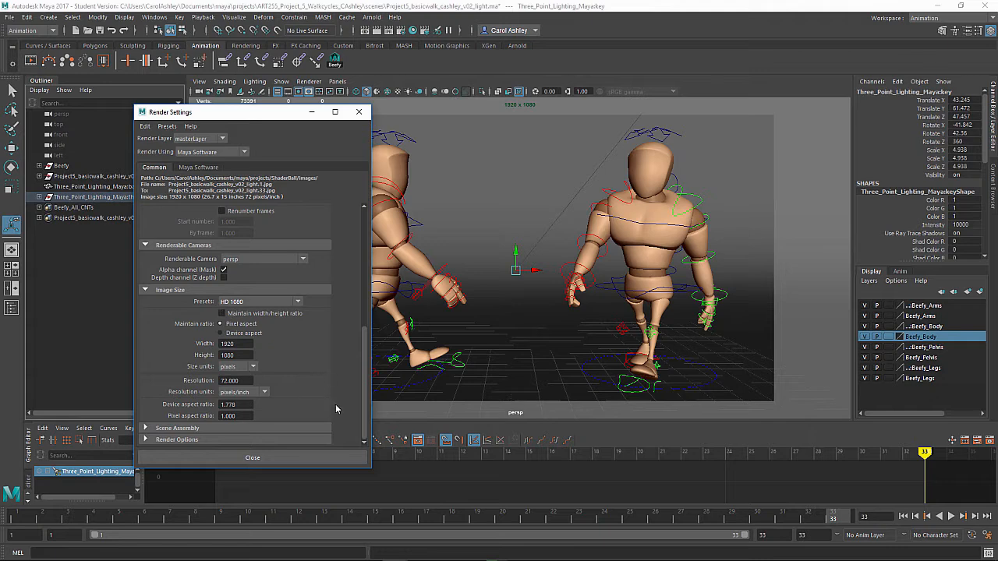
- Set edge anti-aliasing to Highest quality for Maya Software and check the Raytracing option under Raytracing Quality
scroll(351, 203, "up", 5)
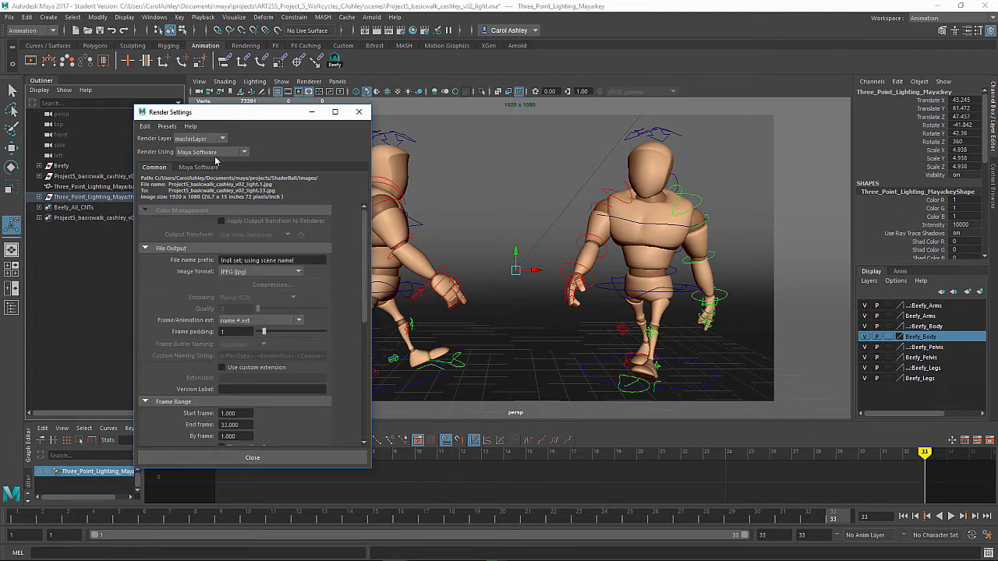
left_click(201, 167)
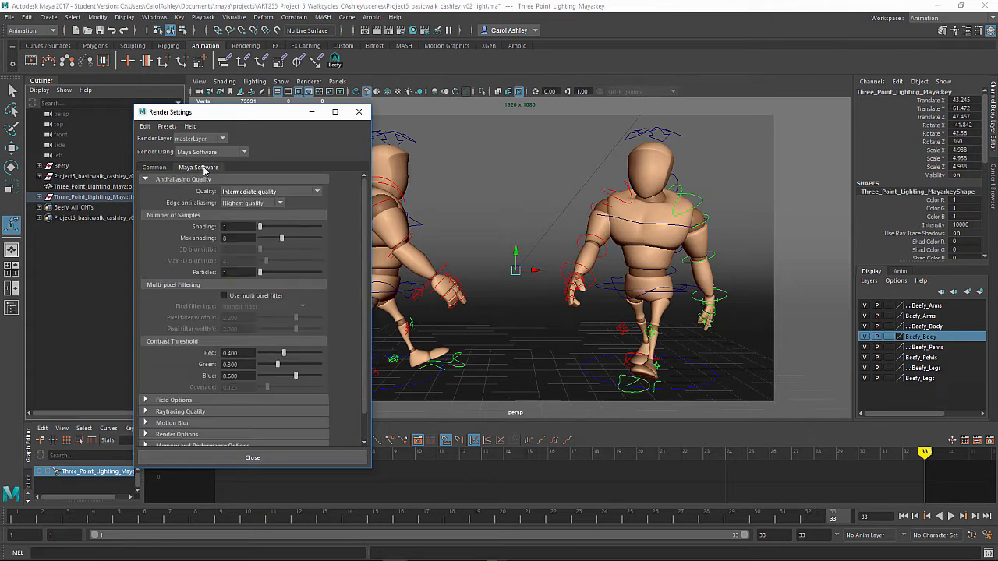
left_click(248, 204)
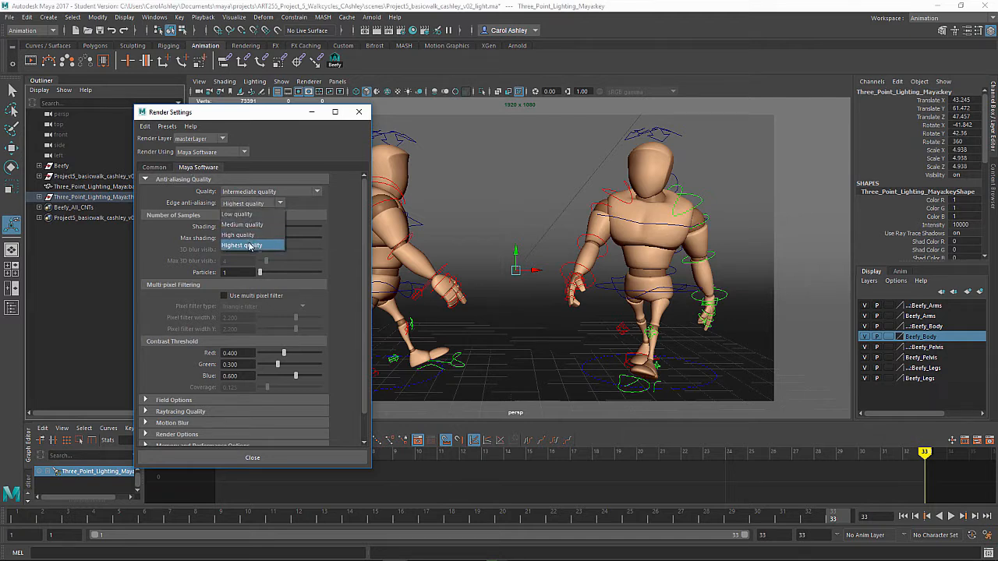
left_click(250, 248)
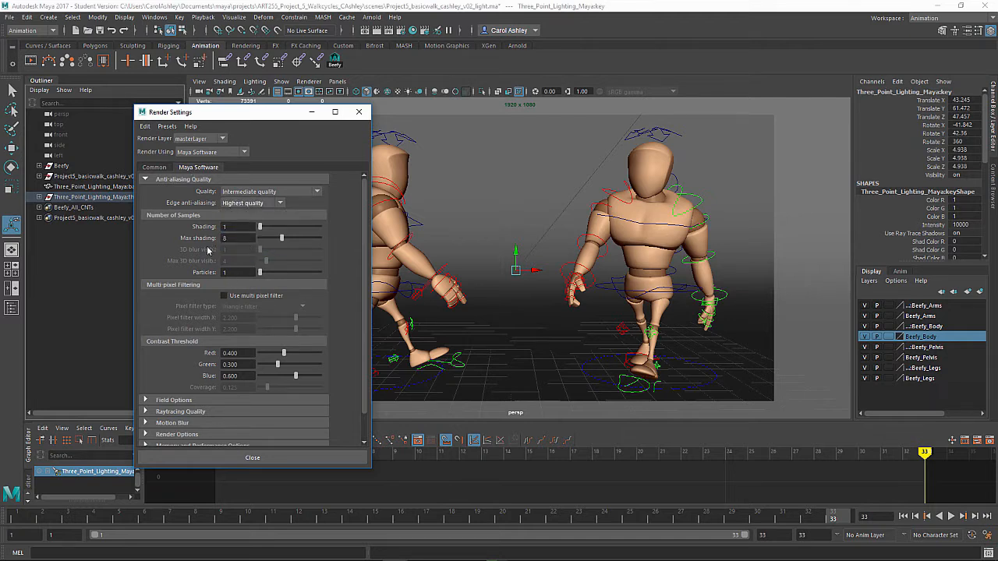
left_click_drag(363, 239, 363, 271)
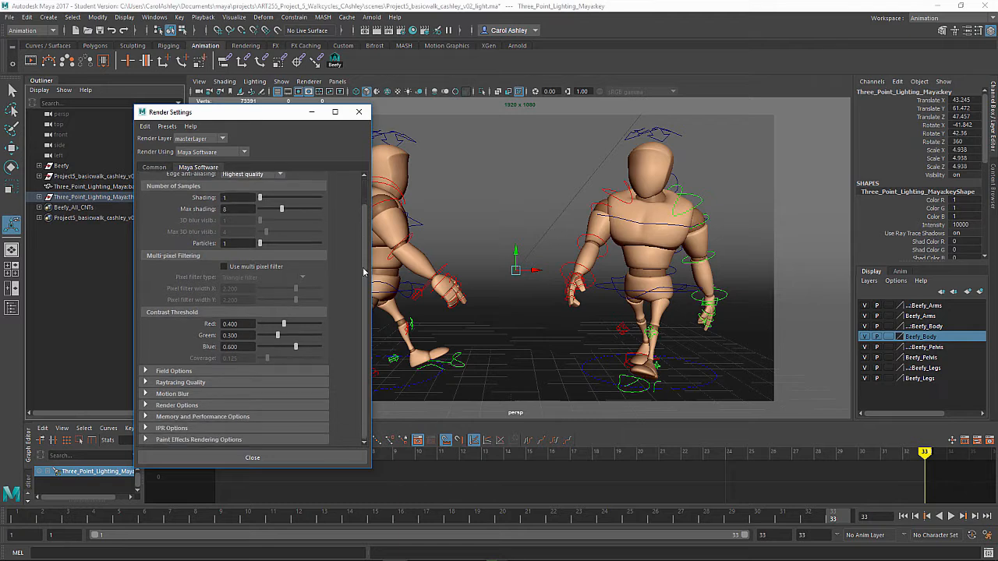
left_click(175, 383)
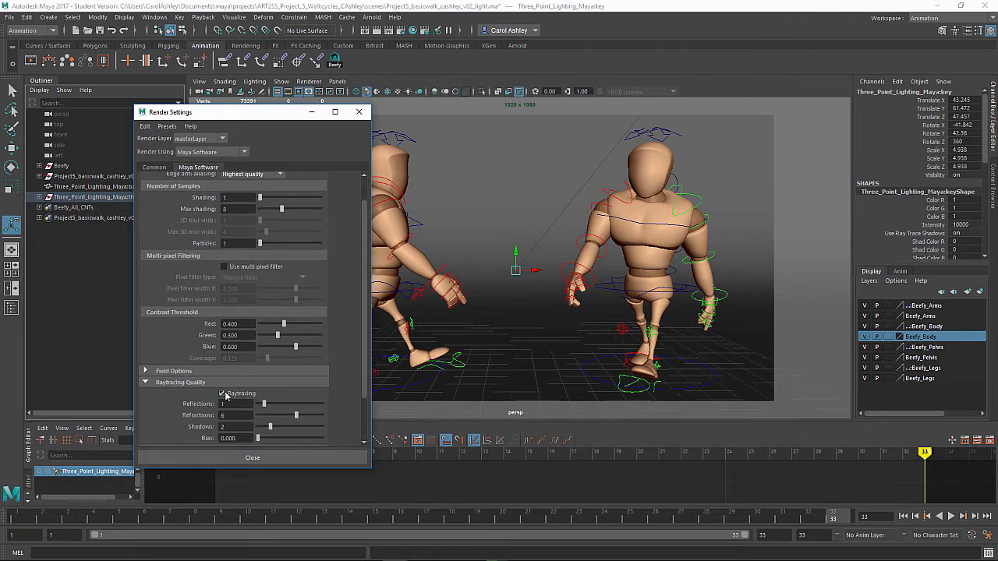
- Close the render settings and save the scene, accepting the student version notice
left_click(252, 458)
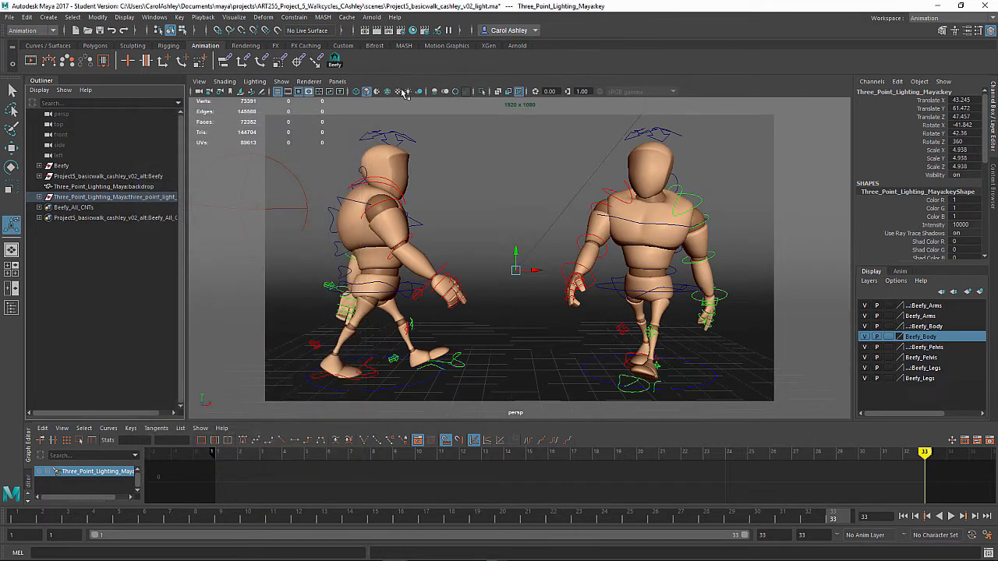
key("ctrl+s")
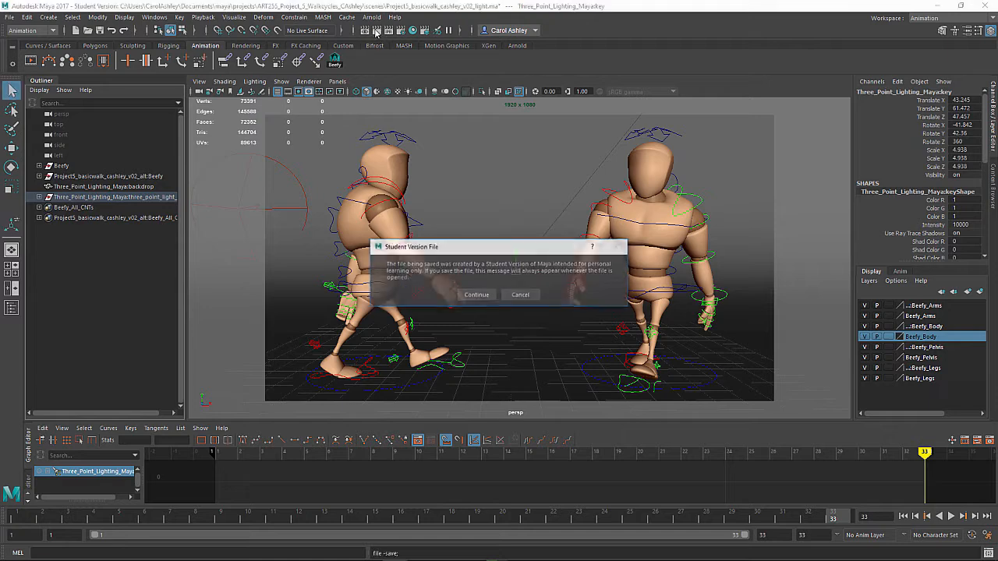
left_click(478, 295)
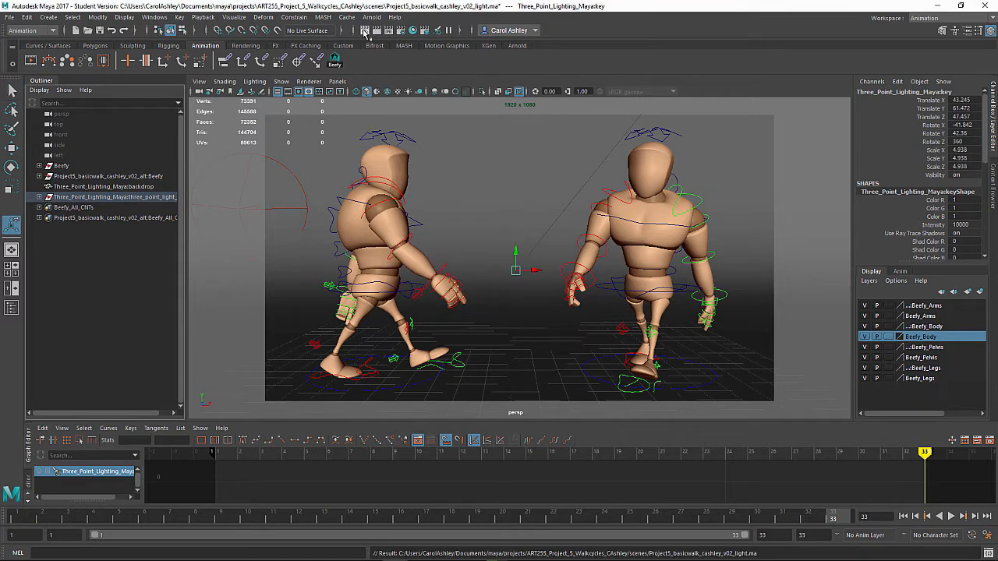
- Resize the Render View window to fit on screen and render frame 33 from the persp camera
left_click(364, 31)
left_click_drag(374, 126, 489, 56)
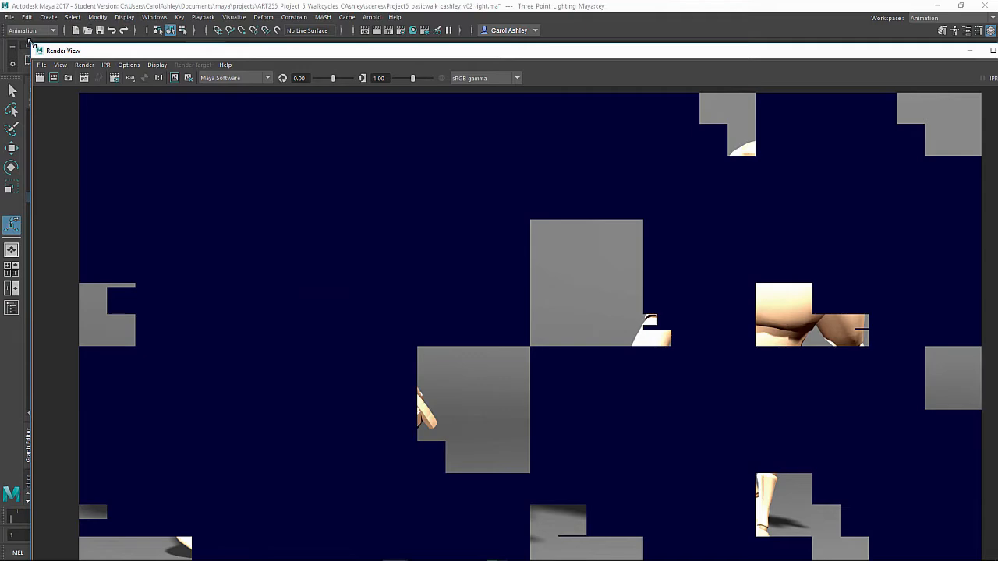
left_click_drag(29, 44, 231, 72)
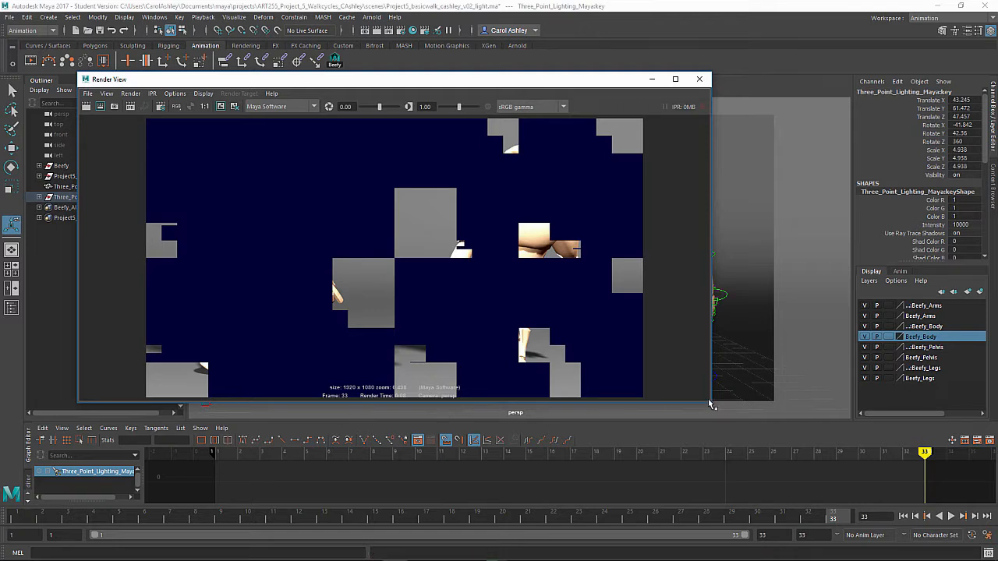
left_click_drag(709, 402, 675, 459)
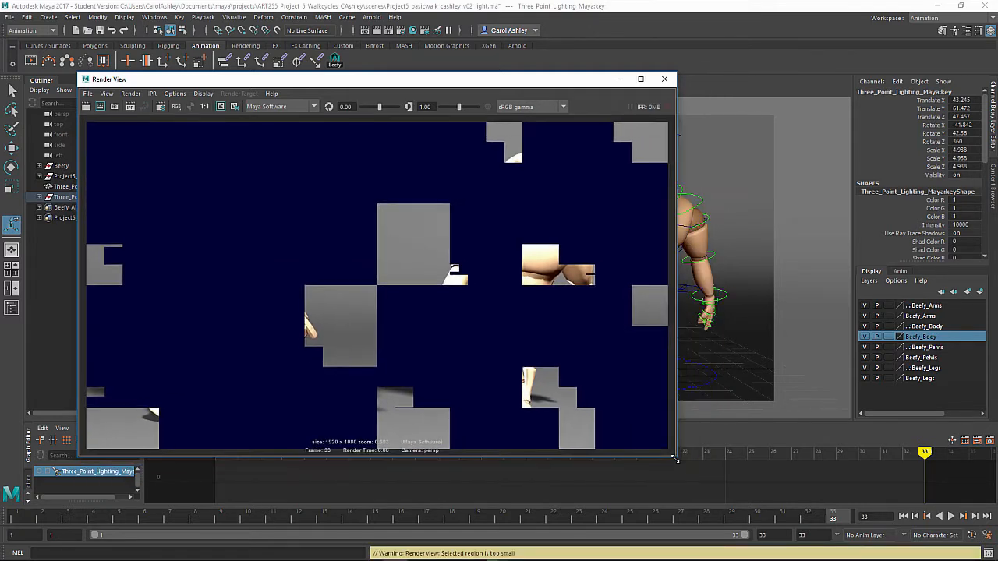
left_click(86, 106)
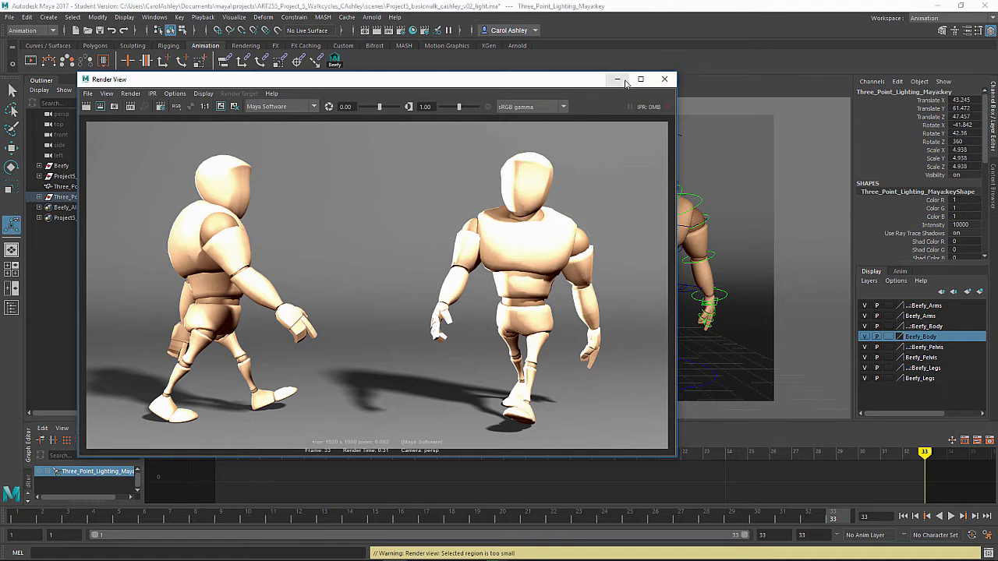
- Shrink the Render View window, move it clear of the Outliner, and select the persp camera
left_click_drag(572, 80, 557, 55)
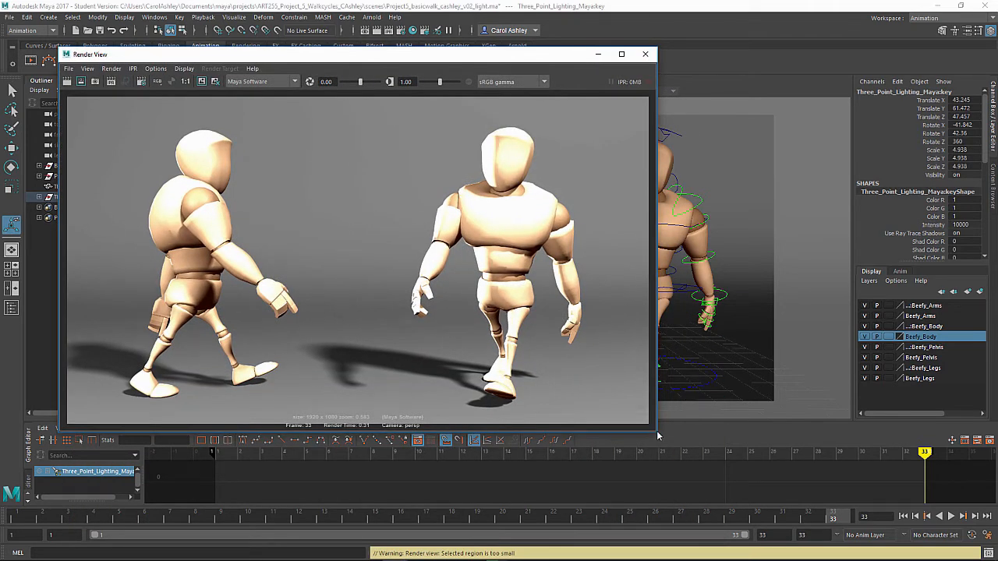
left_click_drag(658, 437, 365, 278)
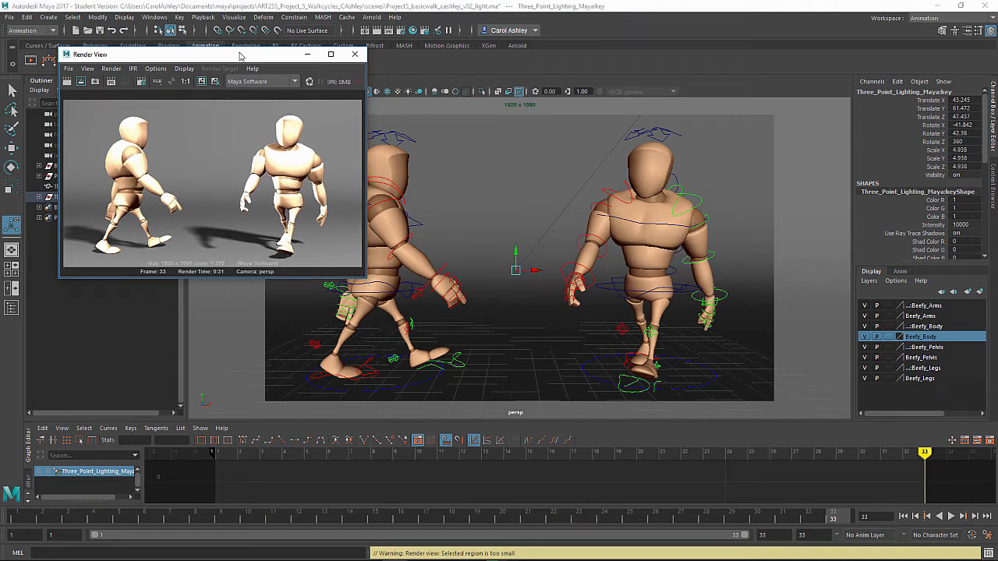
left_click_drag(240, 56, 352, 145)
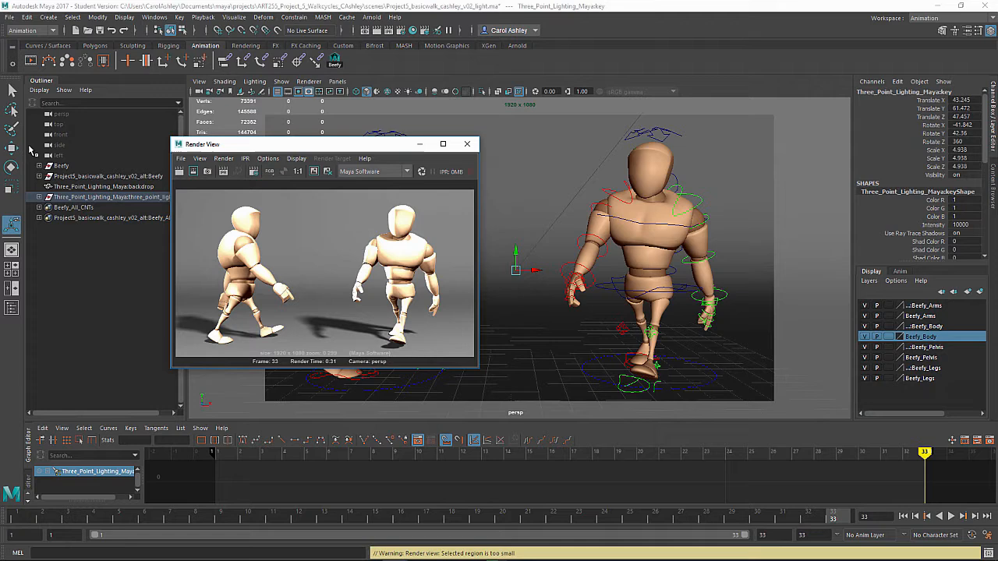
left_click(62, 115)
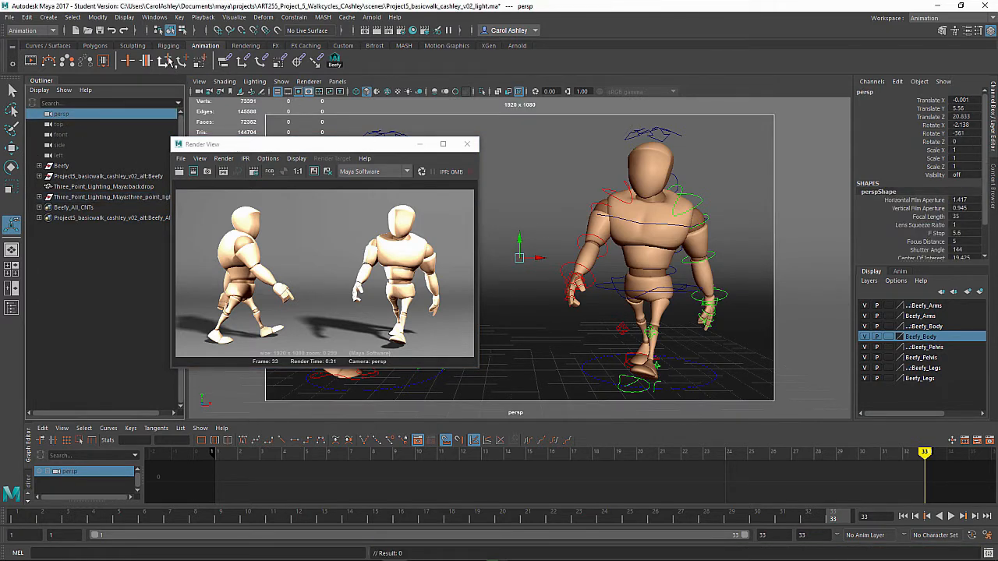
- Create a new camera and look through it in the viewport
left_click(125, 17)
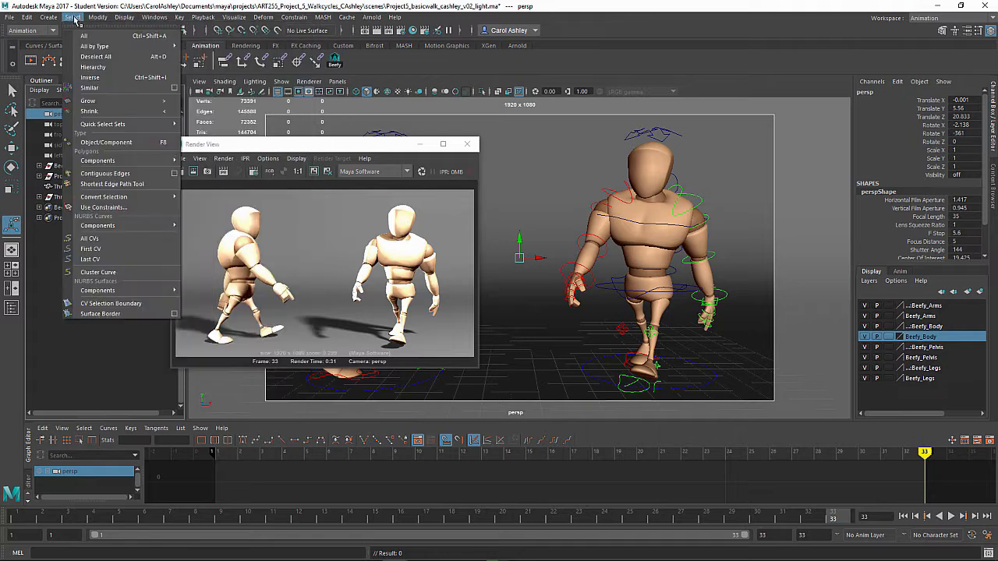
mouse_move(119, 18)
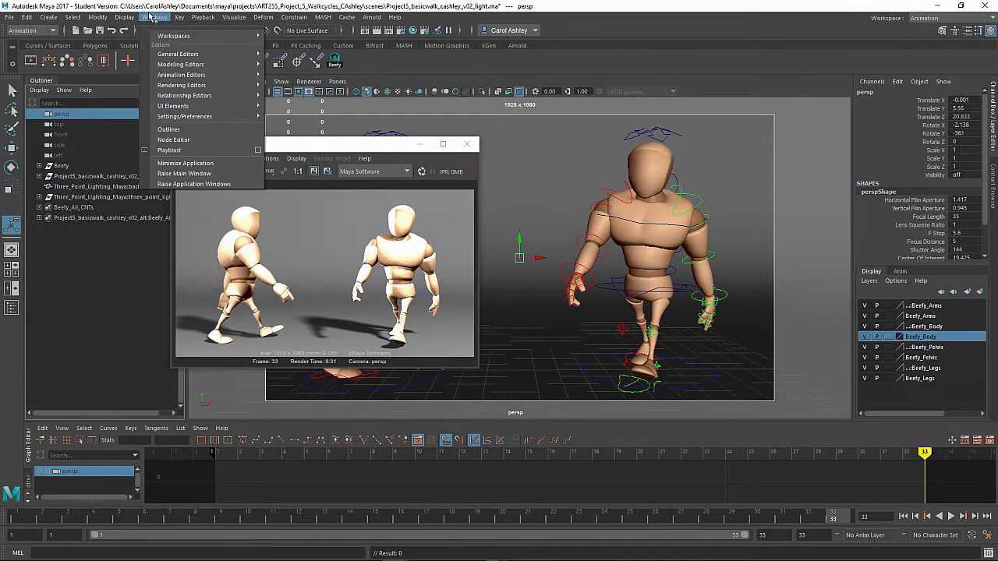
mouse_move(48, 17)
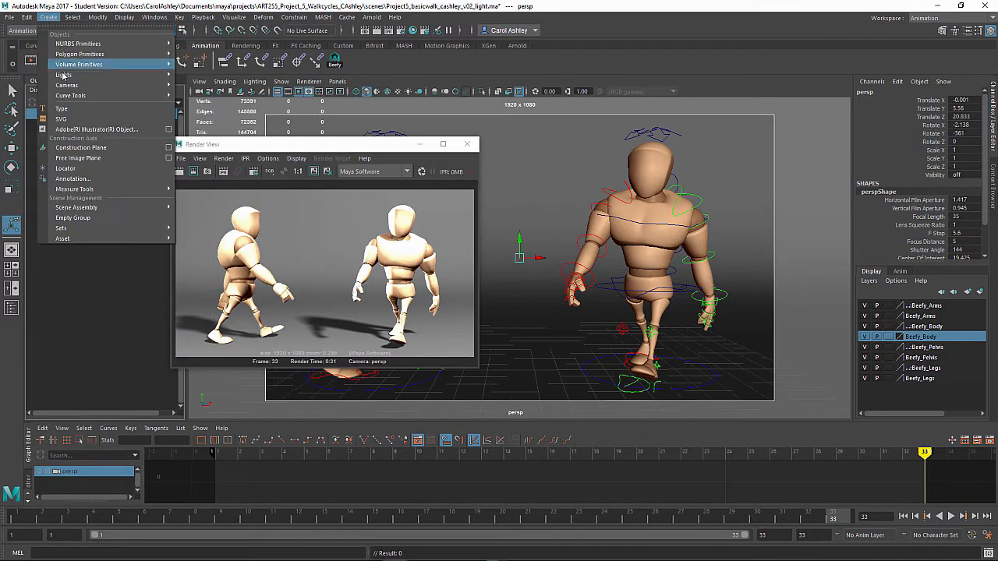
mouse_move(116, 85)
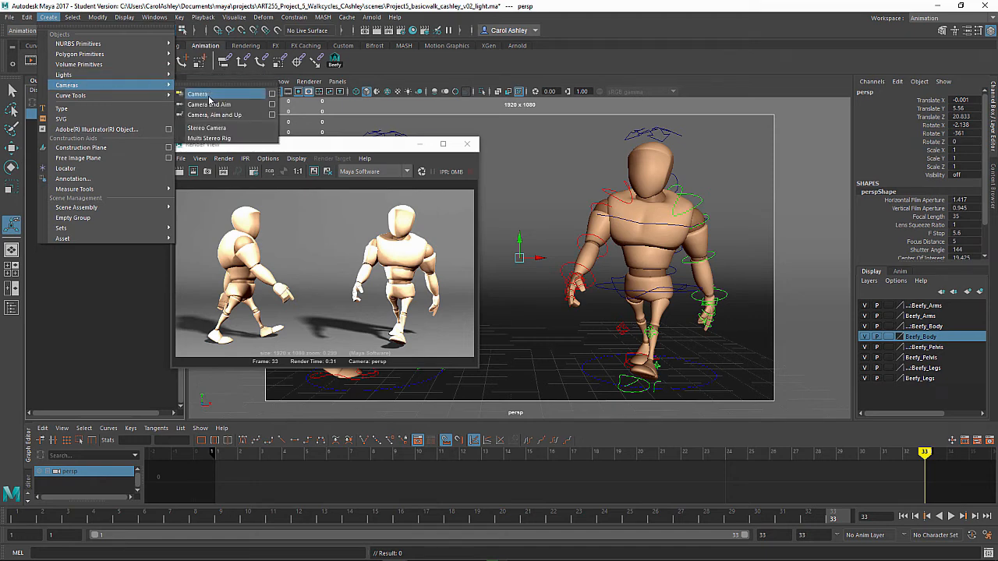
left_click(208, 96)
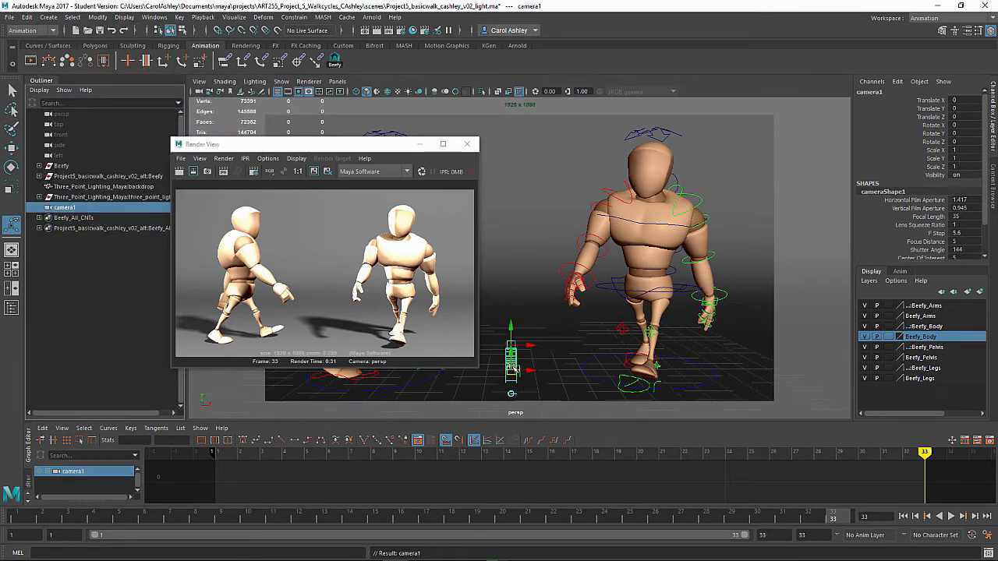
left_click(337, 81)
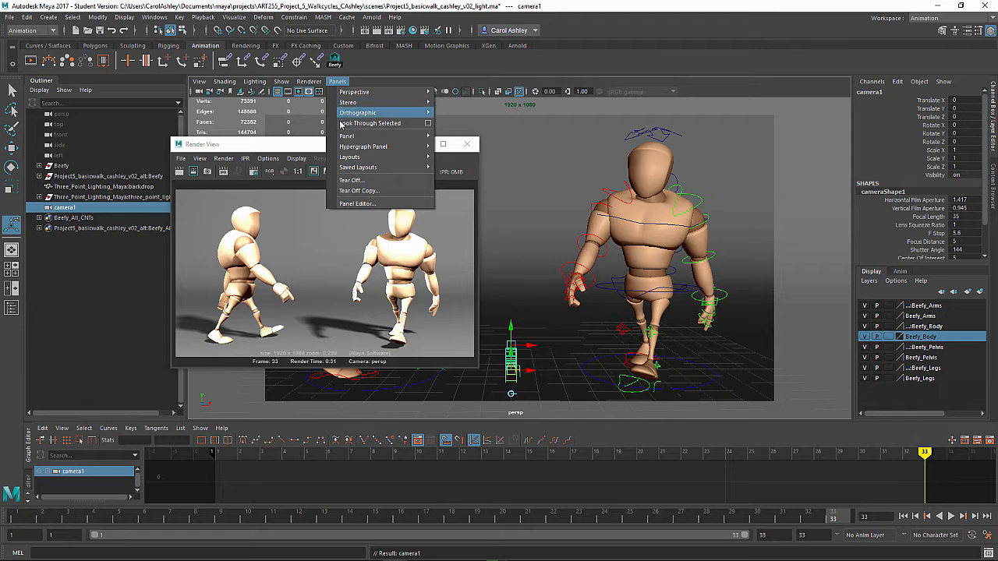
left_click(344, 123)
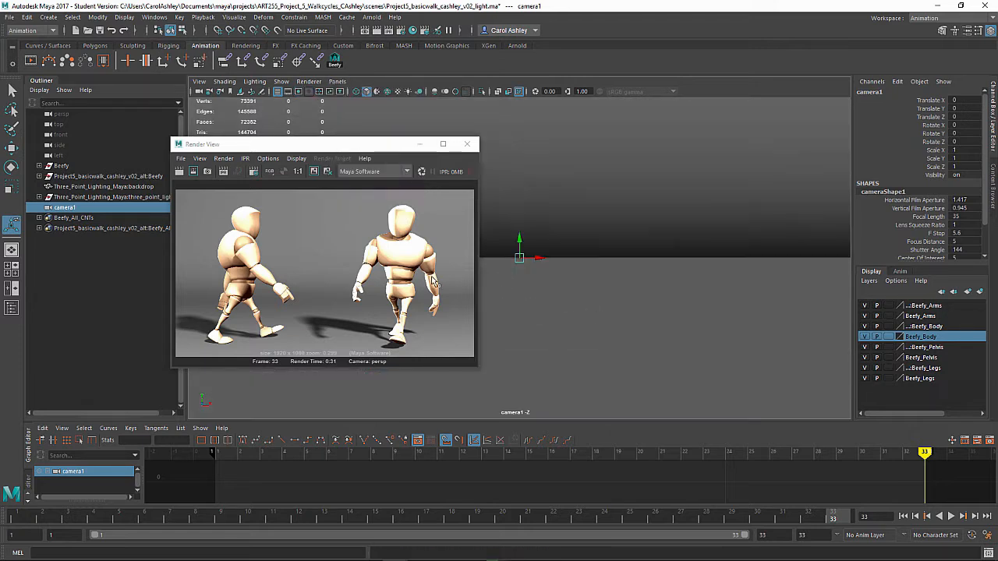
- Turn on the resolution gate and frame both full characters inside it, placing the new camera at about X 0.16, Y 4.72, Z 21.62
scroll(557, 304, "down", 5)
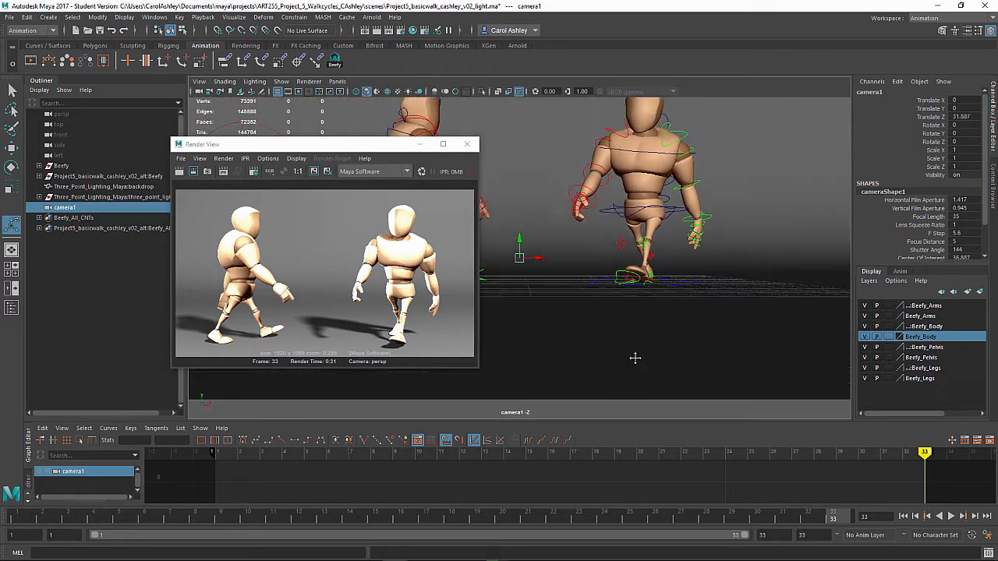
middle_click_drag(635, 359, 635, 396, "alt")
right_click_drag(616, 378, 713, 384, "alt")
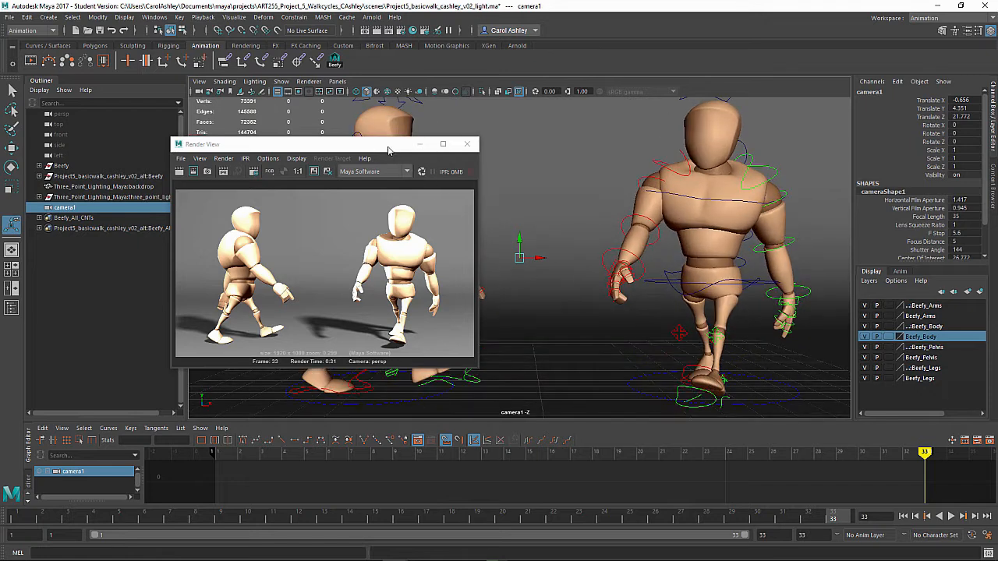
left_click_drag(388, 148, 184, 40)
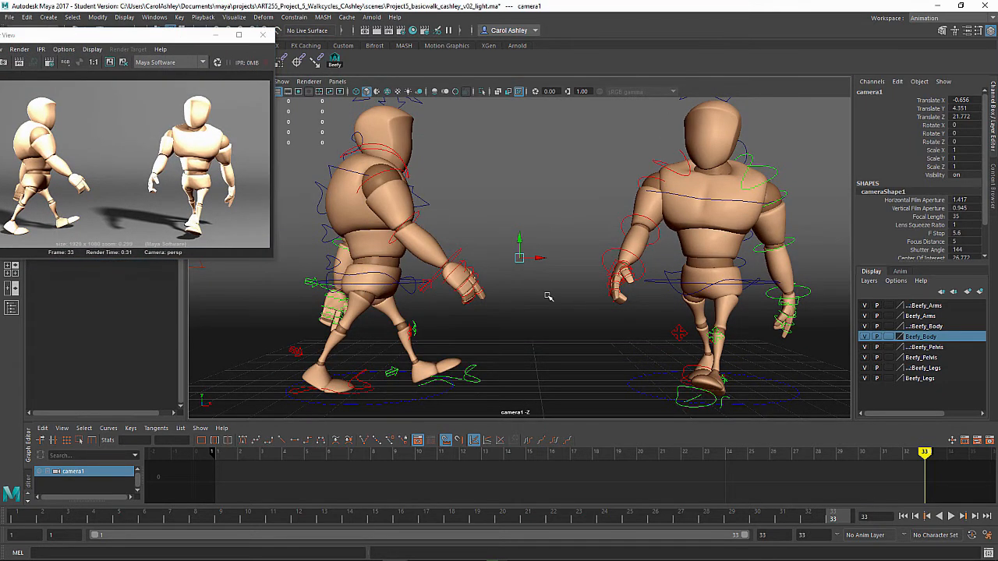
middle_click_drag(548, 297, 530, 301, "alt")
right_click_drag(555, 307, 539, 300, "alt")
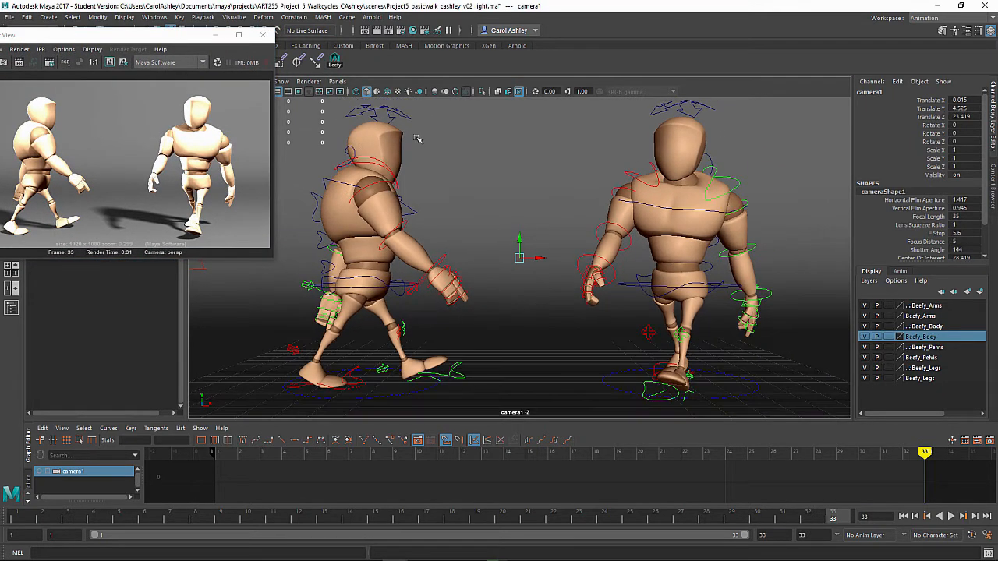
left_click(308, 92)
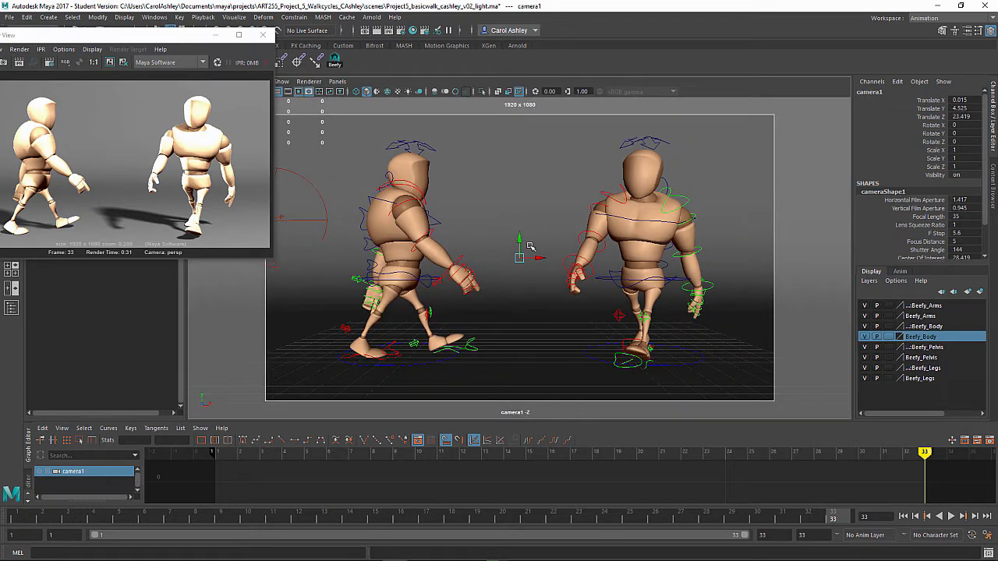
right_click_drag(537, 279, 554, 281, "alt")
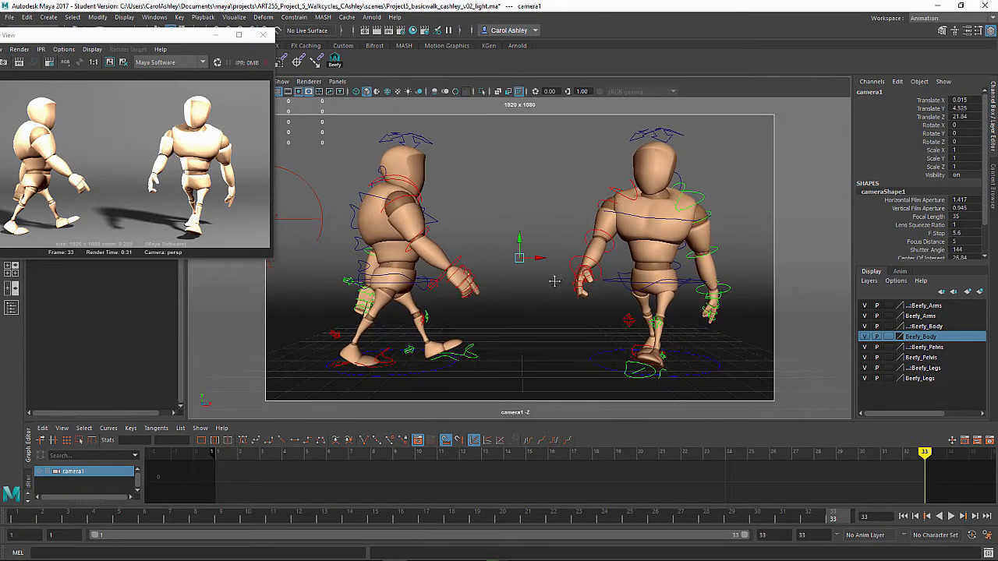
middle_click_drag(555, 282, 552, 282, "alt")
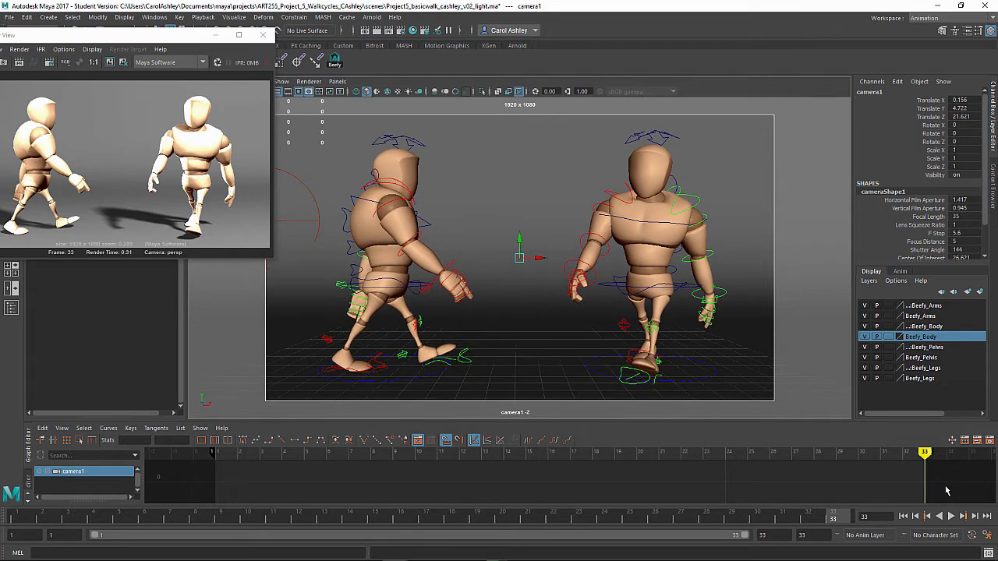
- Play the walk cycle to check that both characters stay inside the gate, and return to frame 1
left_click(951, 517)
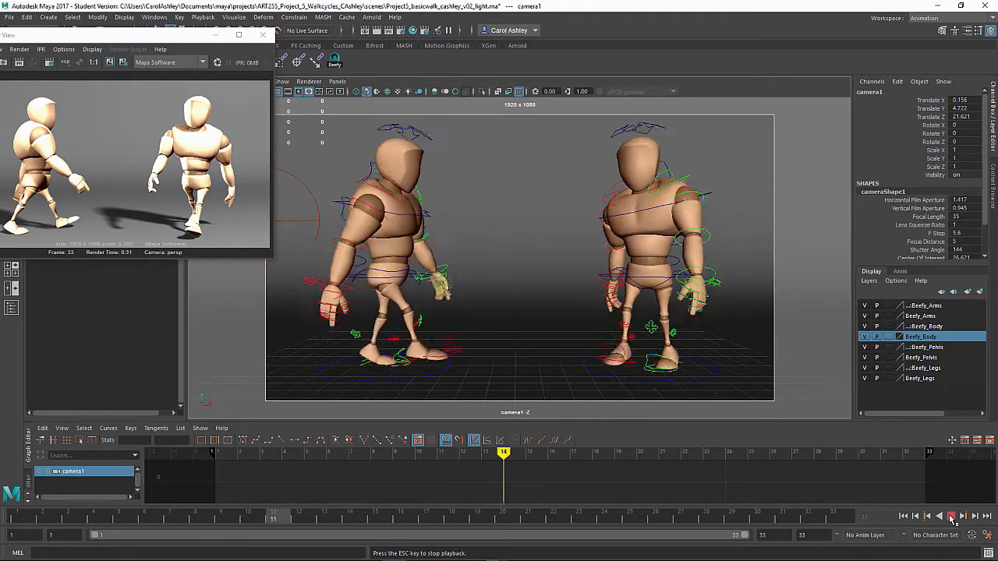
left_click(951, 517)
left_click_drag(233, 39, 272, 36)
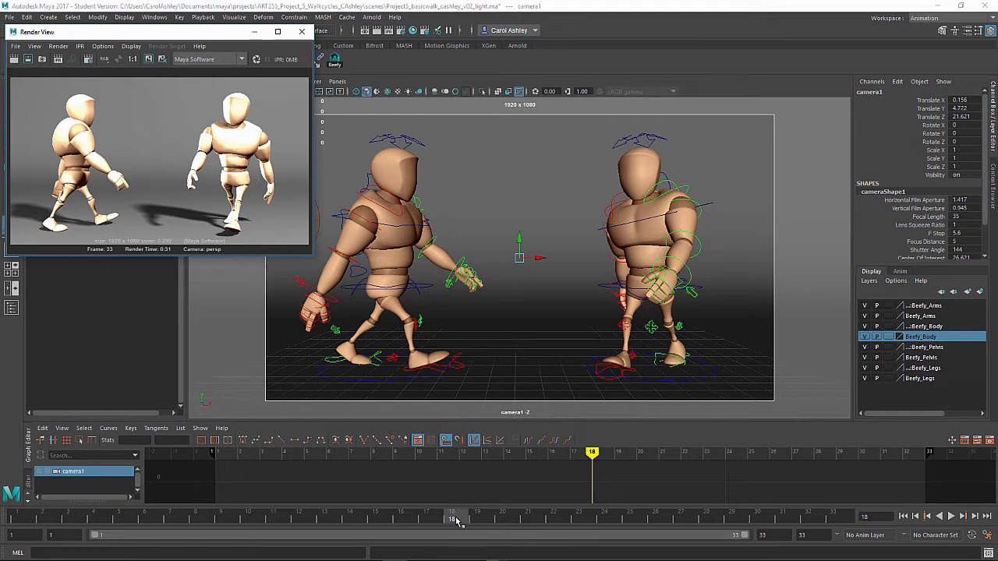
left_click_drag(456, 518, 29, 519)
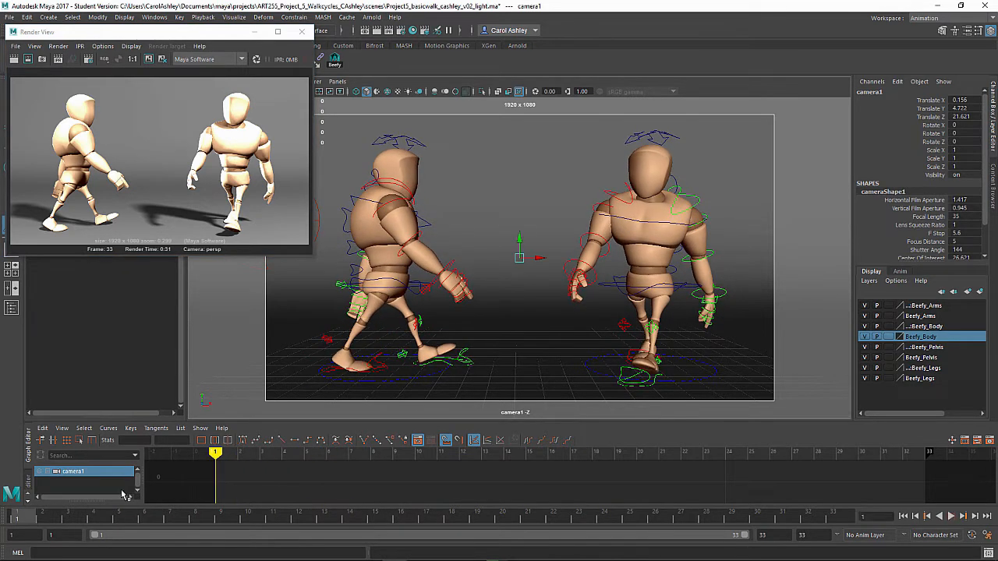
- Rename the new camera RenderCam and set a keyframe on it at frame 1
left_click_drag(151, 36, 510, 45)
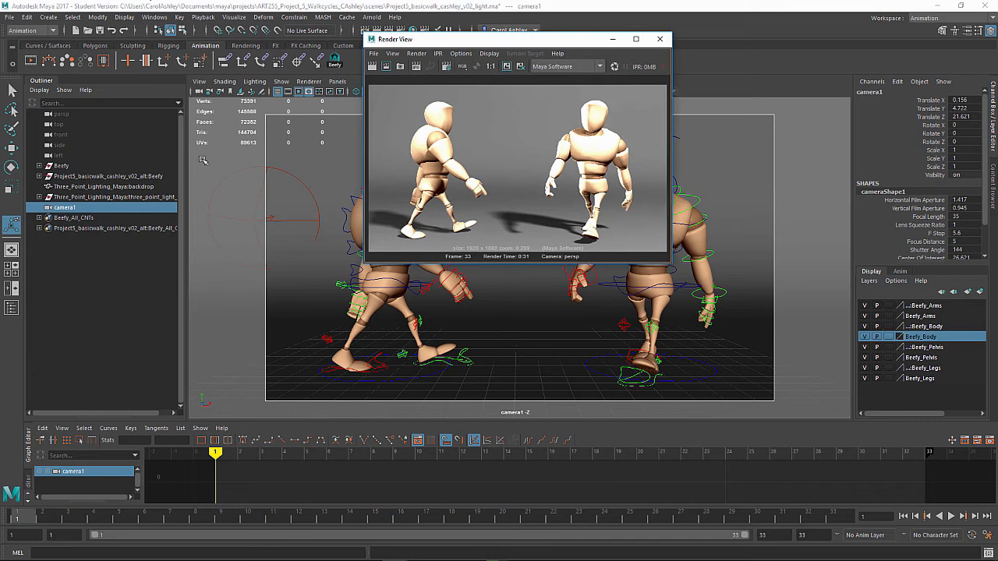
left_click(73, 212)
double_click(72, 209)
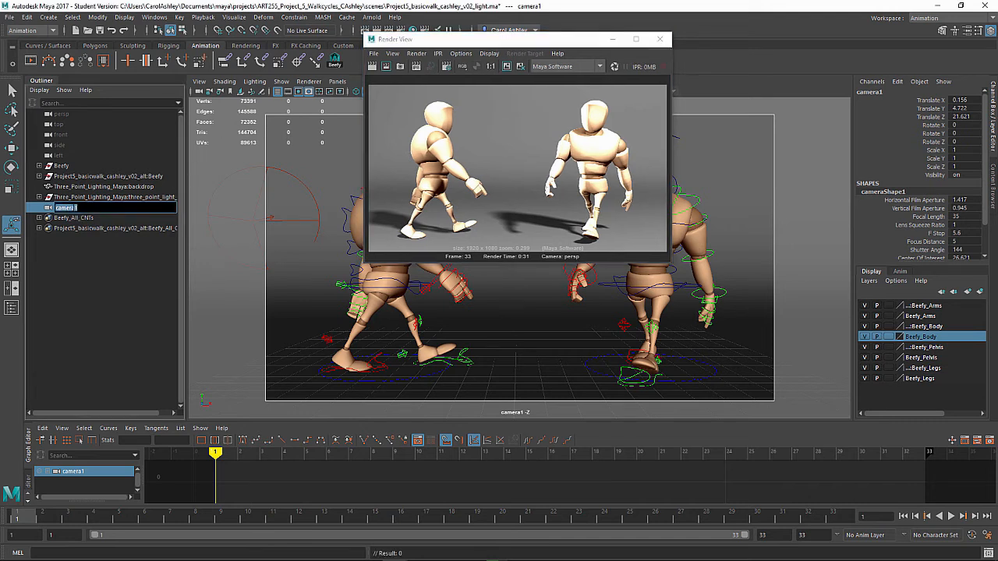
type("RenderCam")
key("Return")
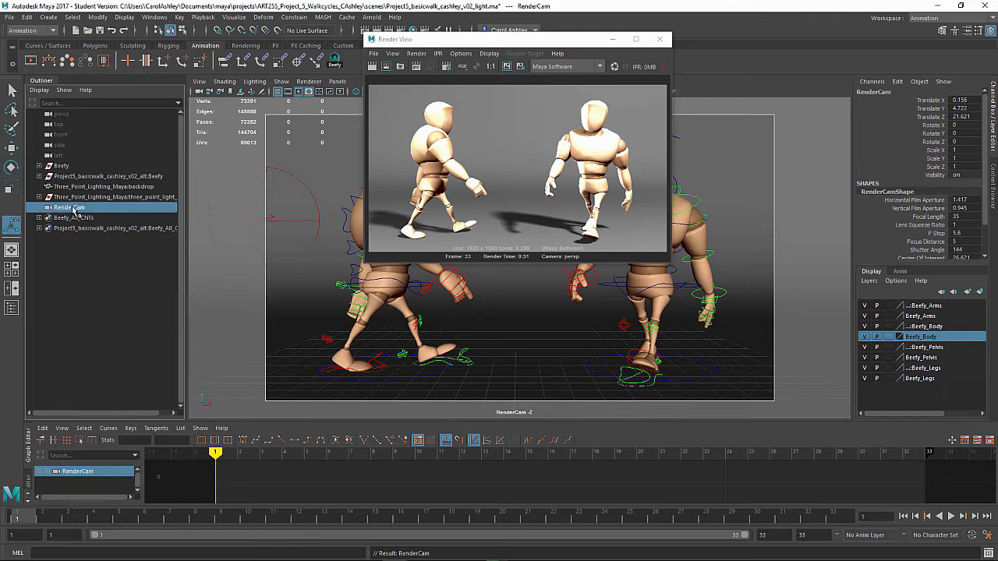
key("s")
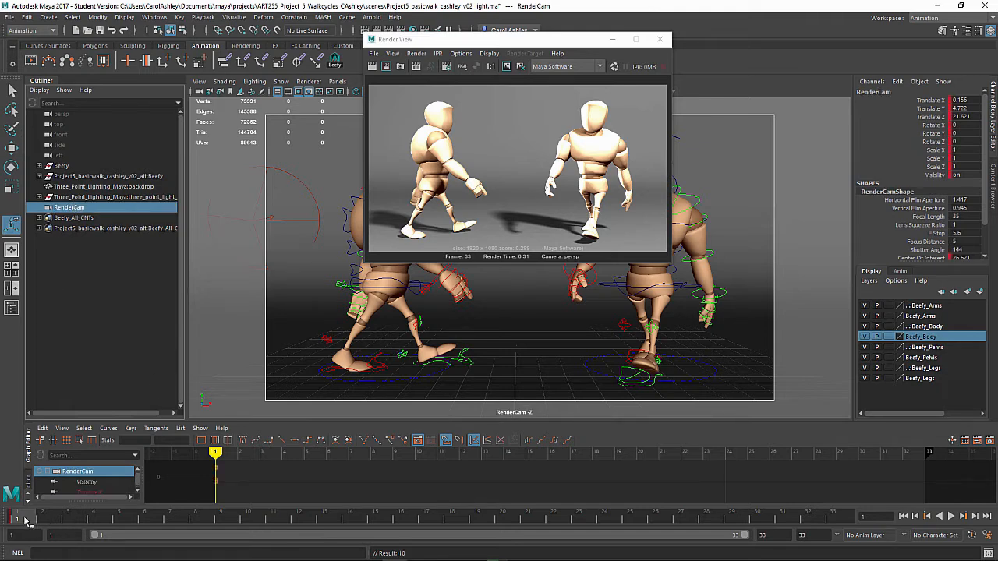
- Move the Render View window off the viewport and switch the viewport back to the persp camera
left_click_drag(524, 40, 135, 224)
left_click(337, 82)
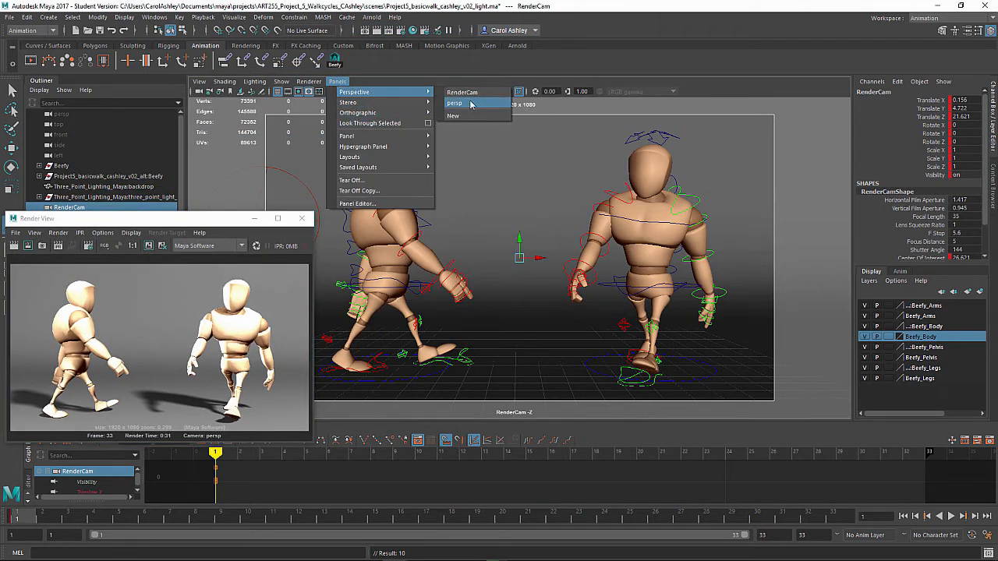
left_click(479, 103)
scroll(601, 225, "down", 3)
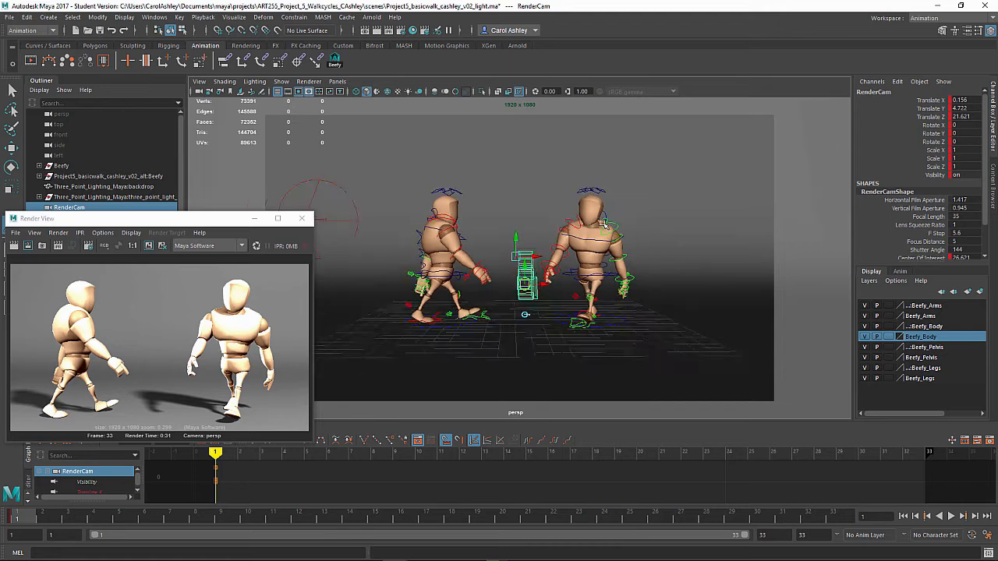
- Select the rim light behind the characters, open its attributes and set its intensity to 8000
left_click_drag(546, 162, 548, 211, "alt")
scroll(551, 213, "down", 8)
middle_click_drag(620, 244, 587, 282, "alt")
left_click_drag(587, 281, 441, 249, "alt")
left_click(468, 218)
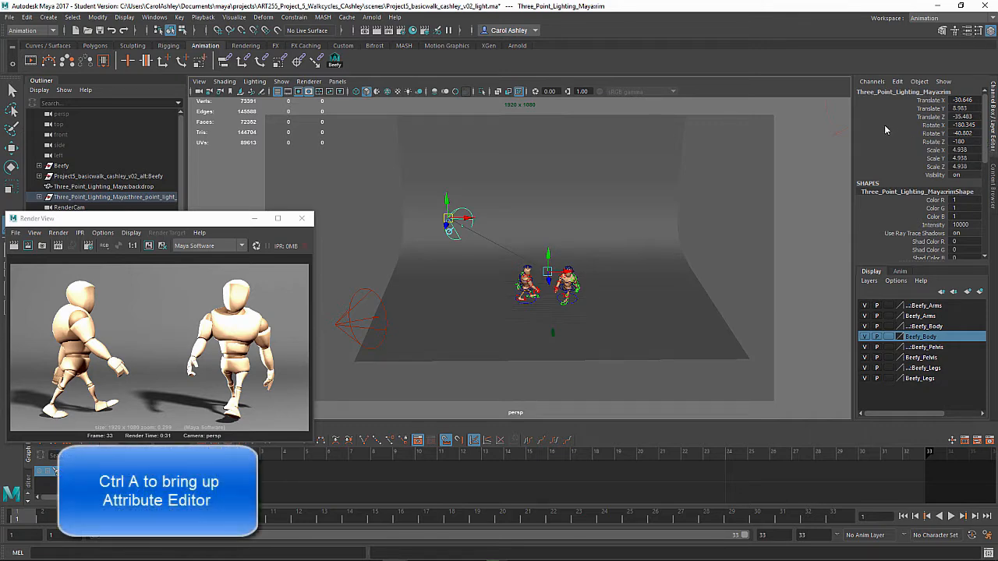
key("ctrl+a")
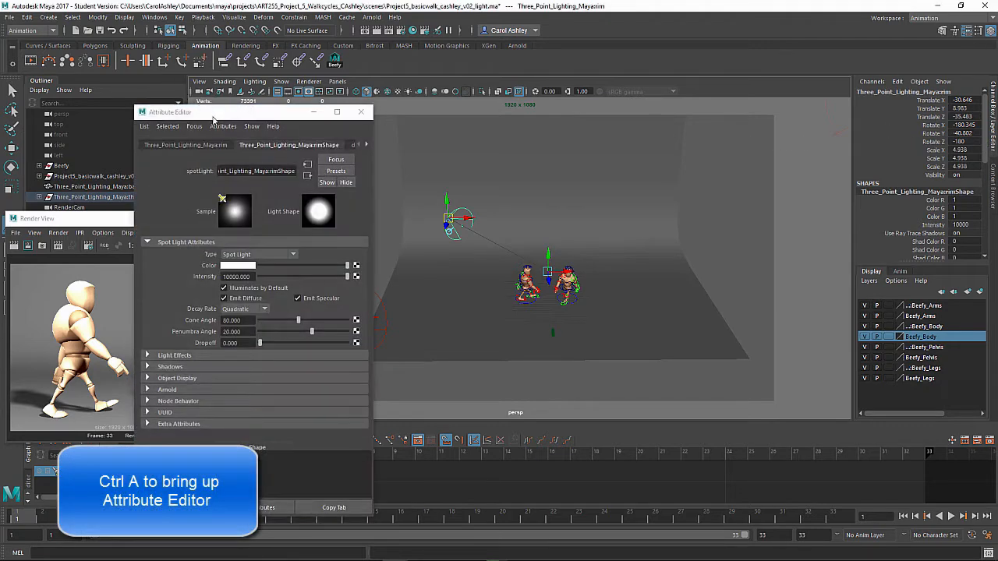
left_click_drag(212, 116, 832, 74)
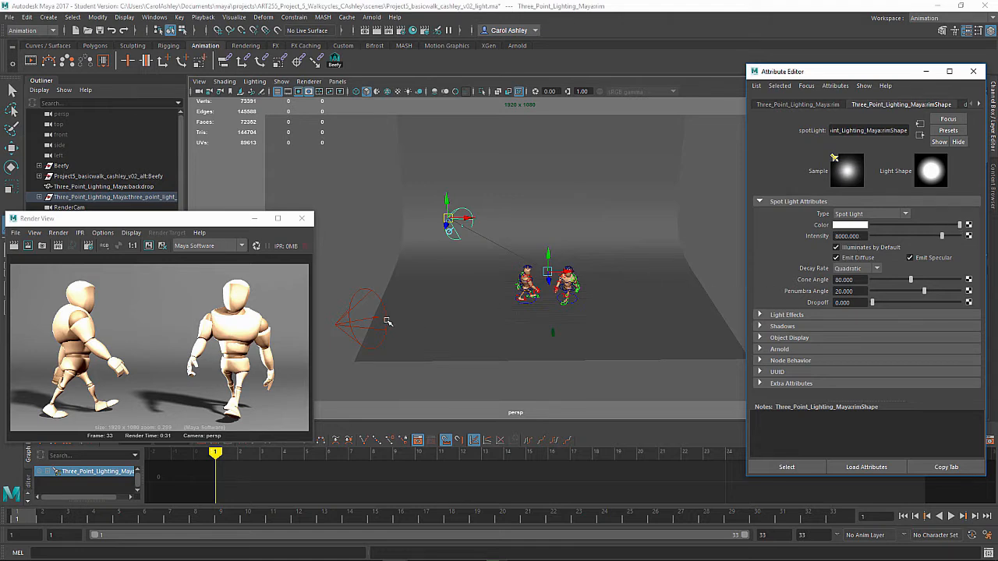
- Select the fill light and set its intensity to 3000
left_click(386, 320)
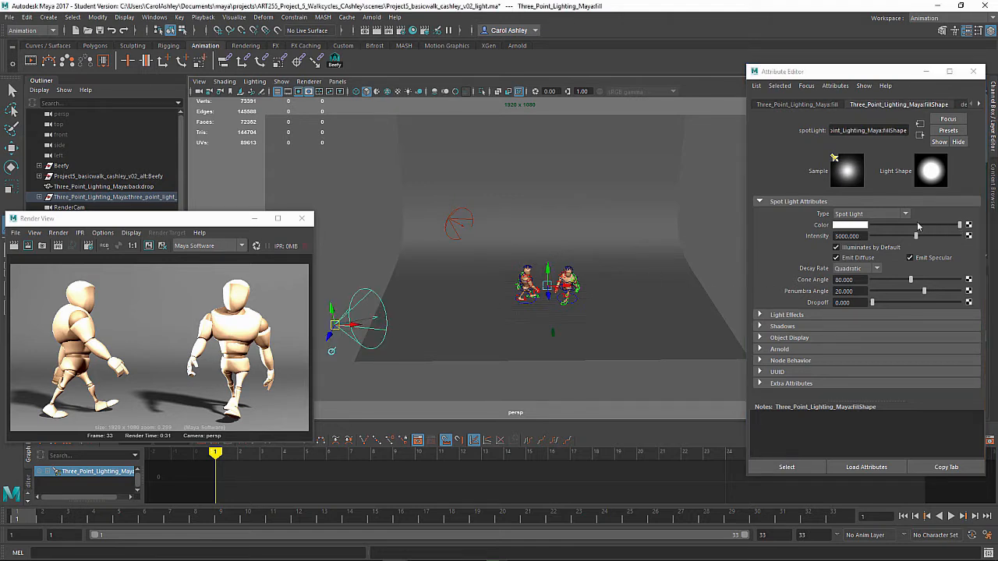
left_click(840, 236)
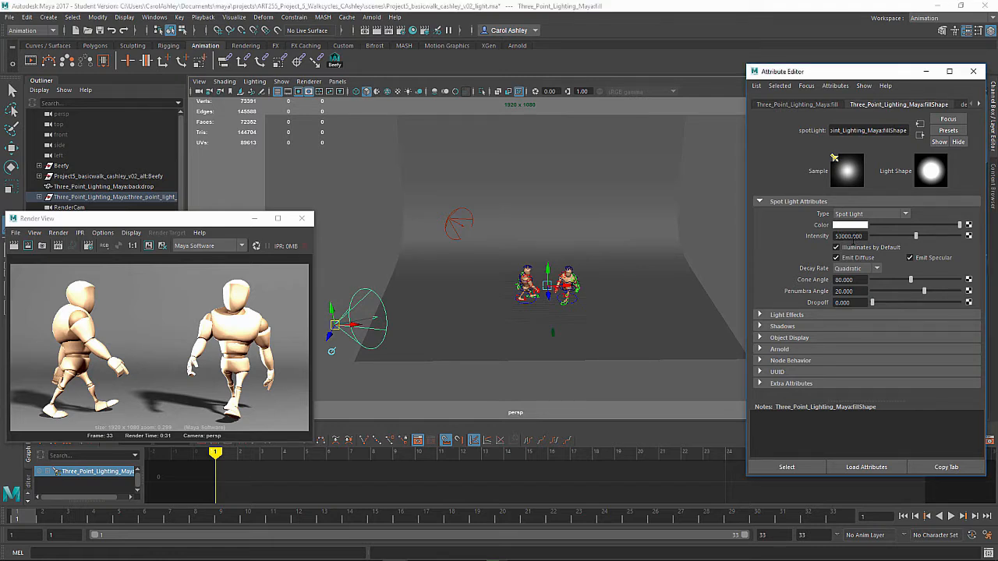
key("3")
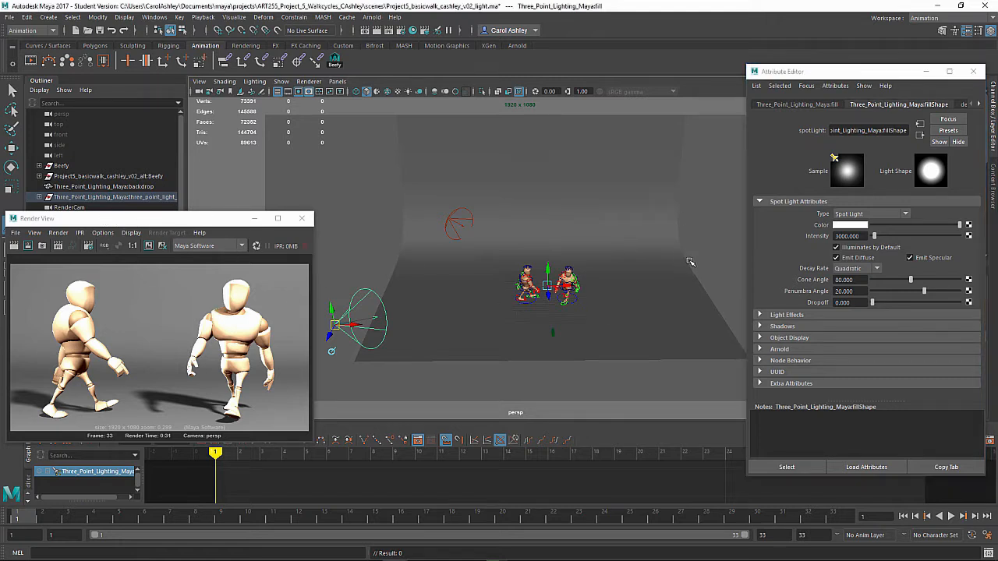
- Select the key light and set its intensity to 8000
left_click_drag(686, 261, 616, 276, "alt")
left_click(740, 153)
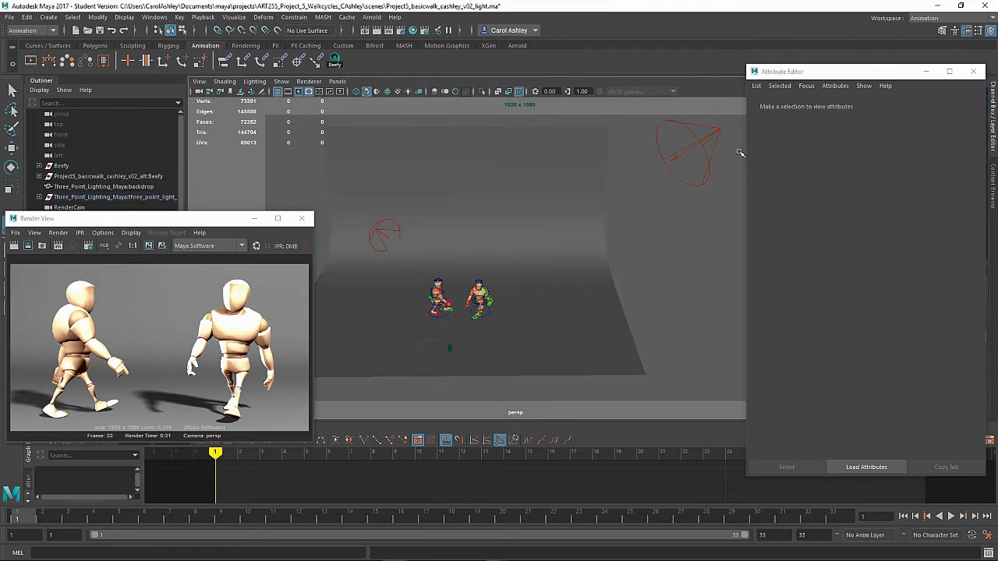
left_click(711, 141)
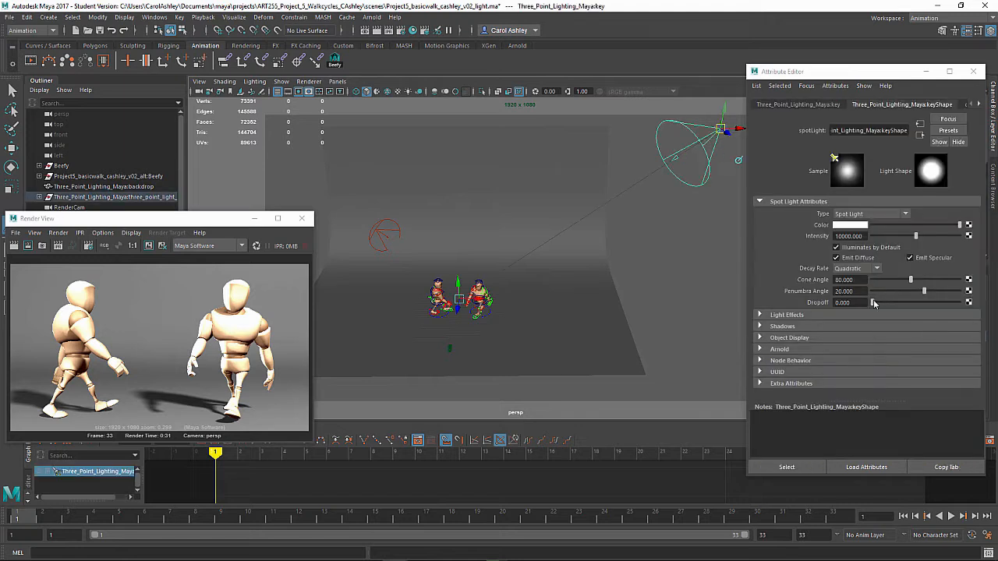
left_click_drag(866, 236, 833, 236)
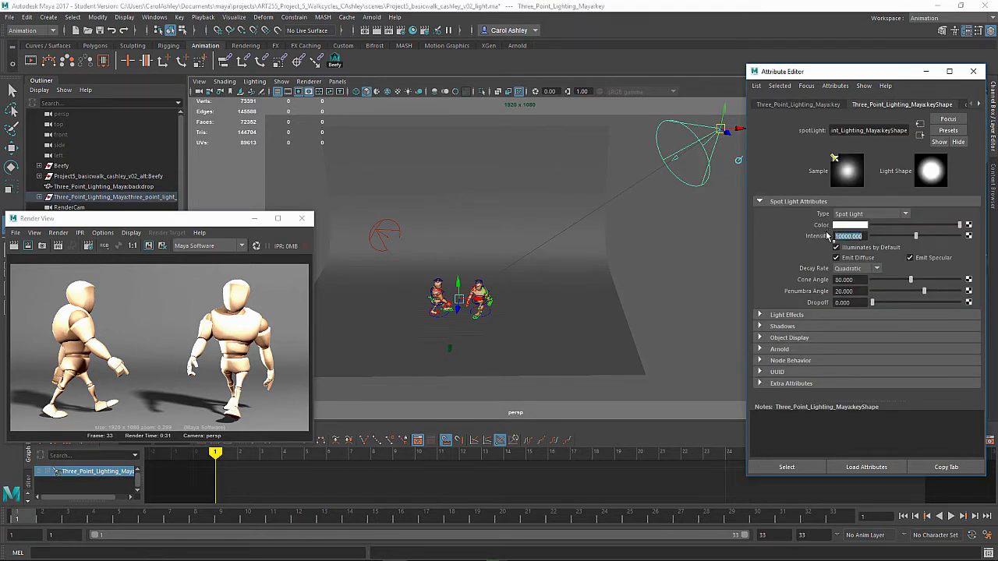
type("80")
key("Return")
- Render frame 1 from RenderCam in the Render View
left_click(154, 222)
left_click_drag(153, 222, 207, 204)
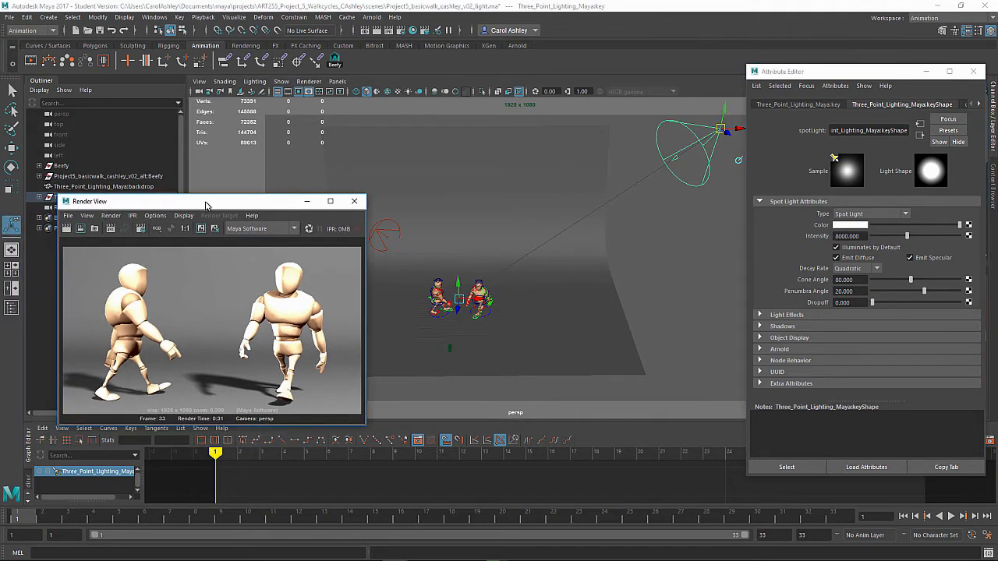
left_click(111, 215)
mouse_move(120, 272)
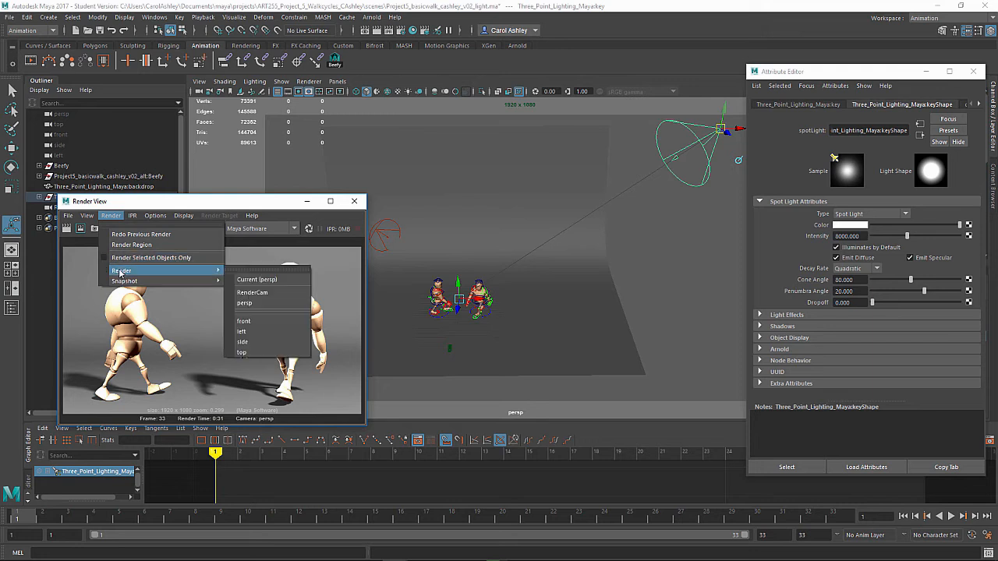
left_click(252, 293)
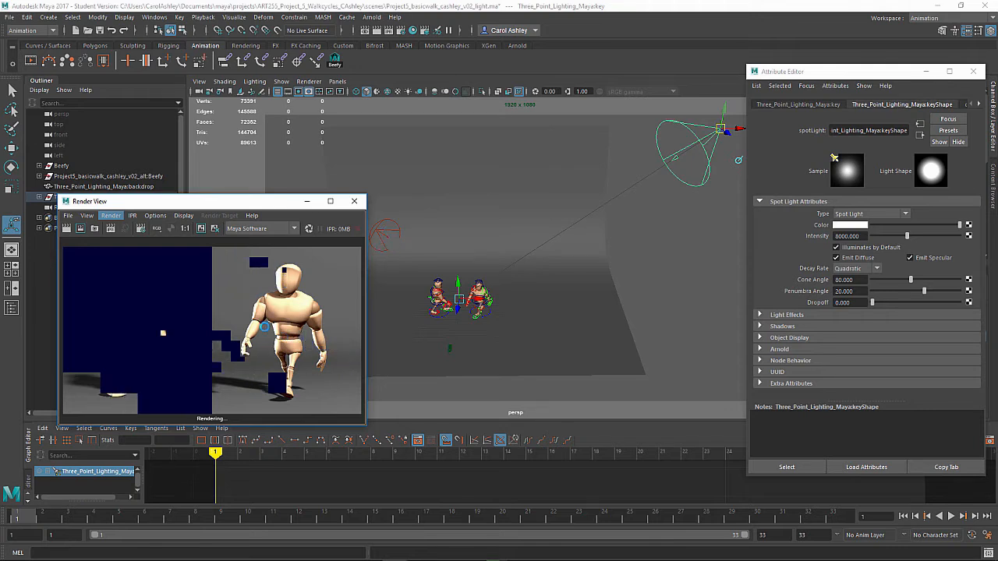
- Move the rim light sideways toward the space behind the characters and set its intensity to 6000
left_click(378, 233)
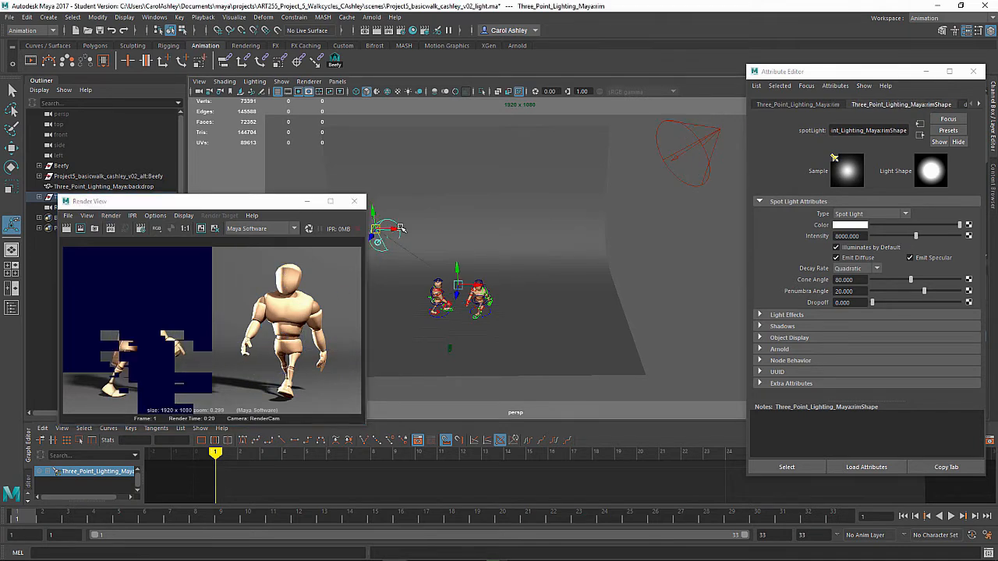
left_click_drag(401, 230, 452, 231)
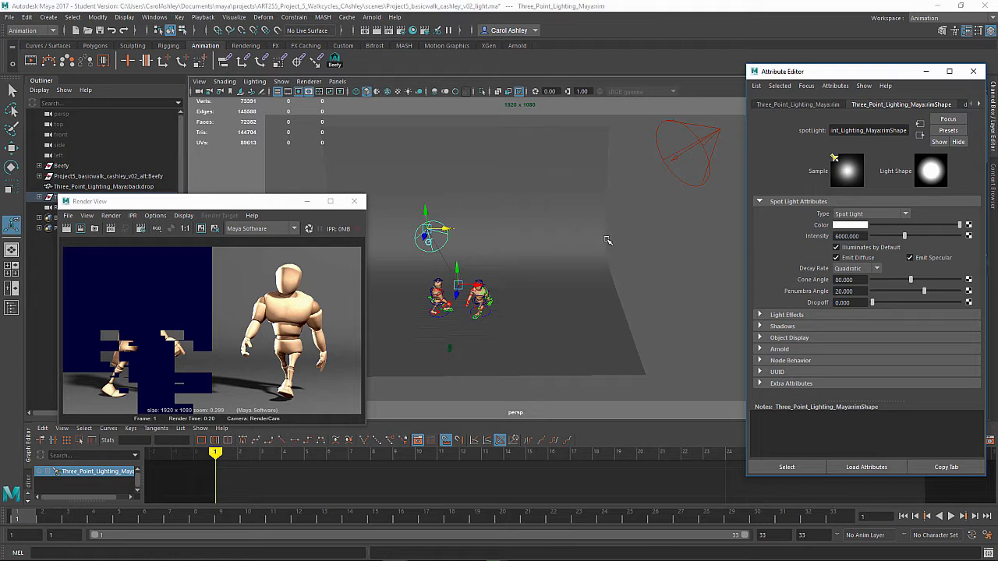
- Raise the key light higher above the characters and re-render frame 1 in the Render View
left_click(690, 148)
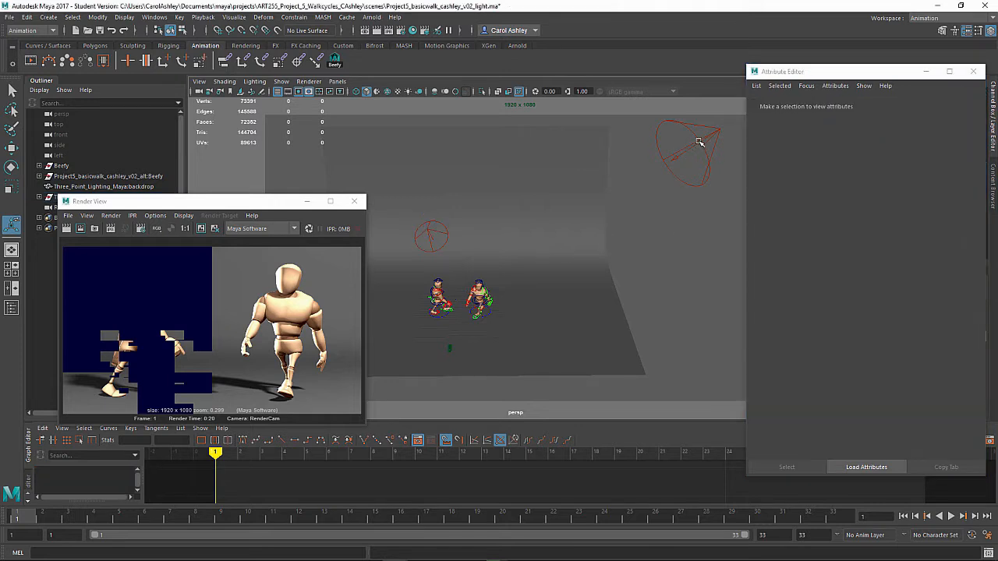
left_click(700, 142)
scroll(558, 256, "down", 3)
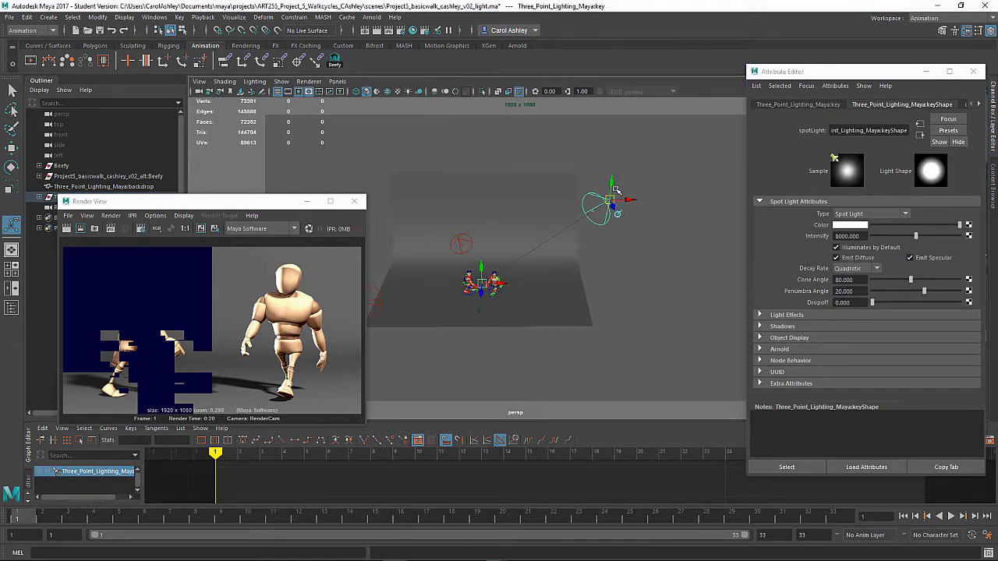
left_click_drag(613, 184, 614, 155)
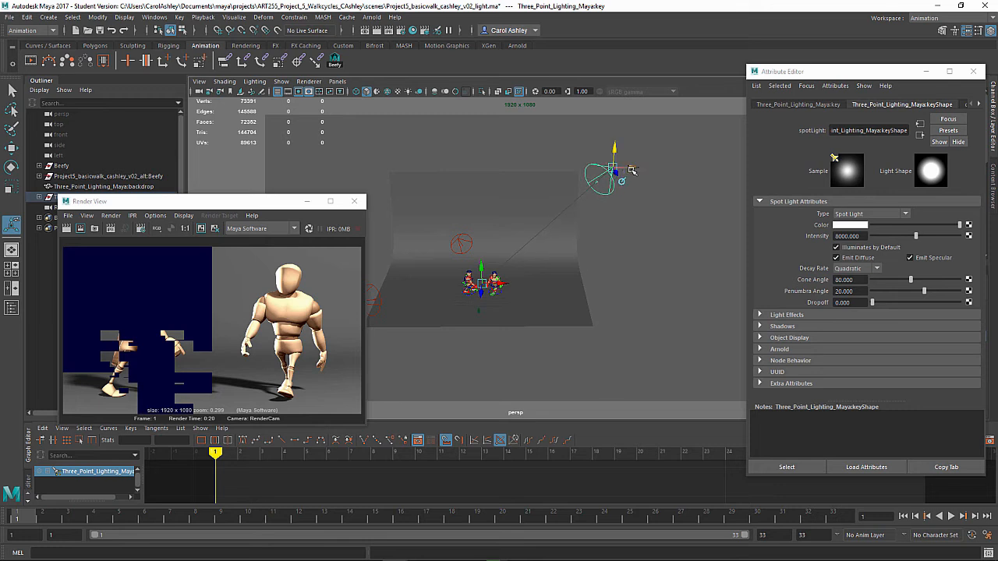
left_click_drag(614, 217, 617, 251, "alt")
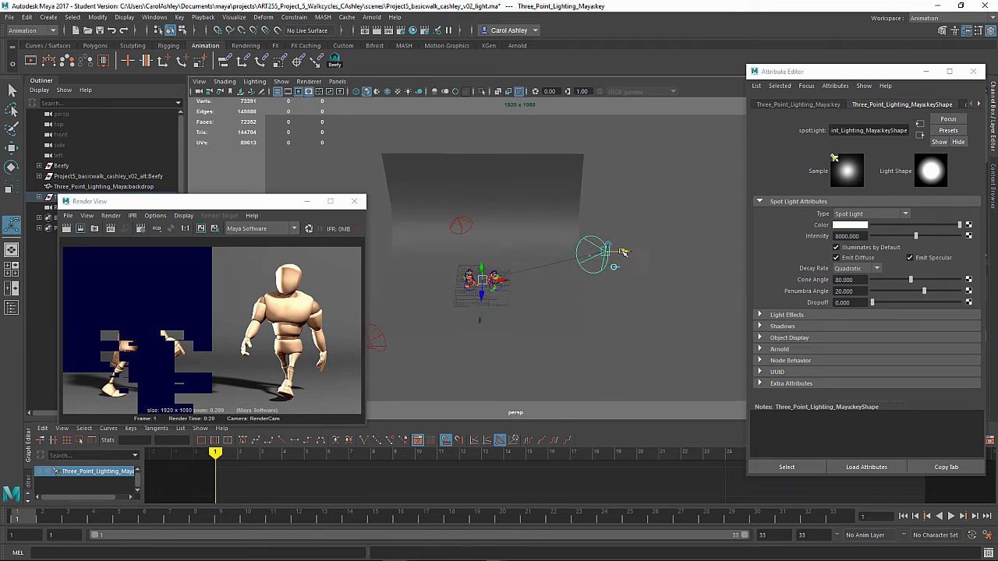
left_click_drag(616, 254, 598, 245, "alt")
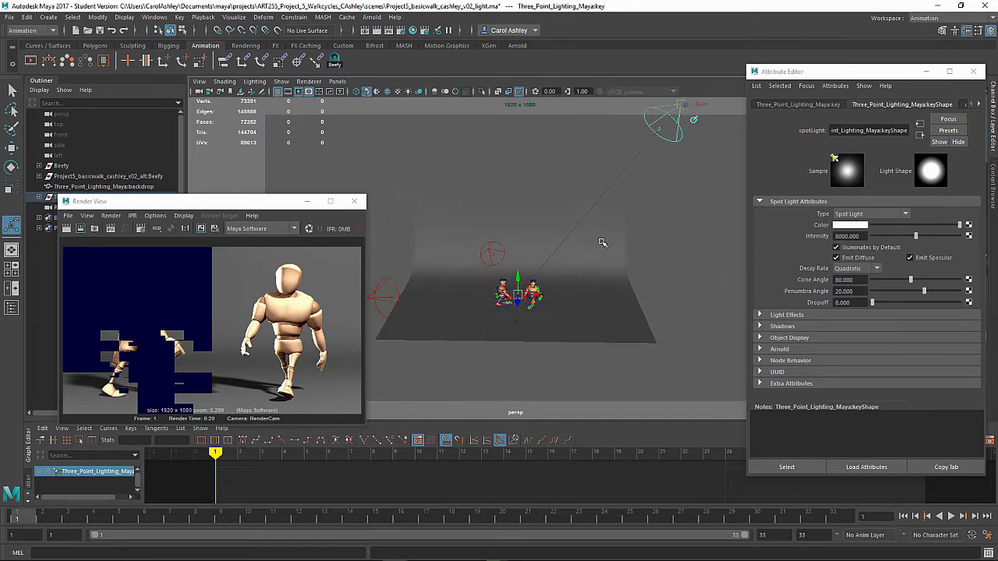
left_click_drag(291, 200, 364, 150)
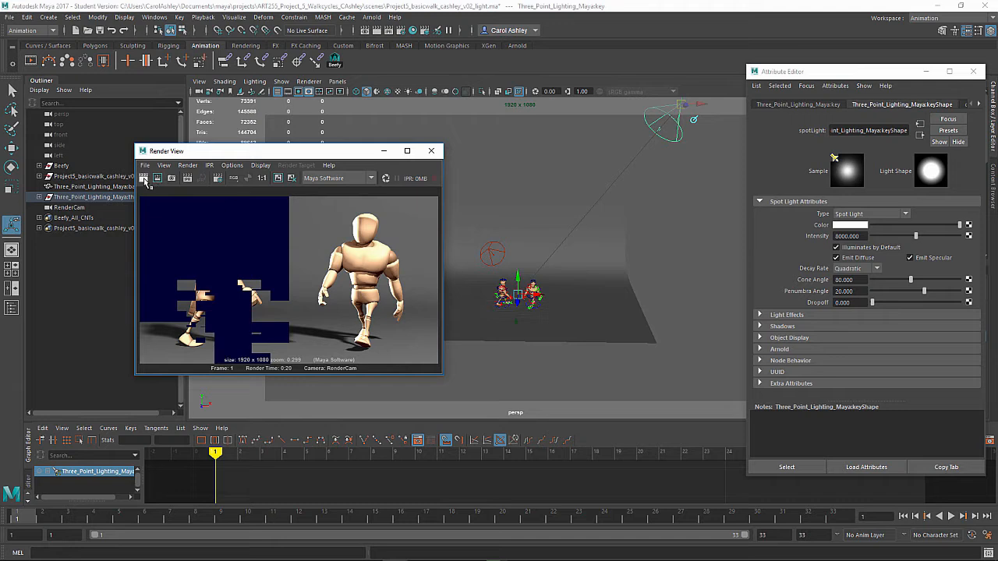
left_click(144, 178)
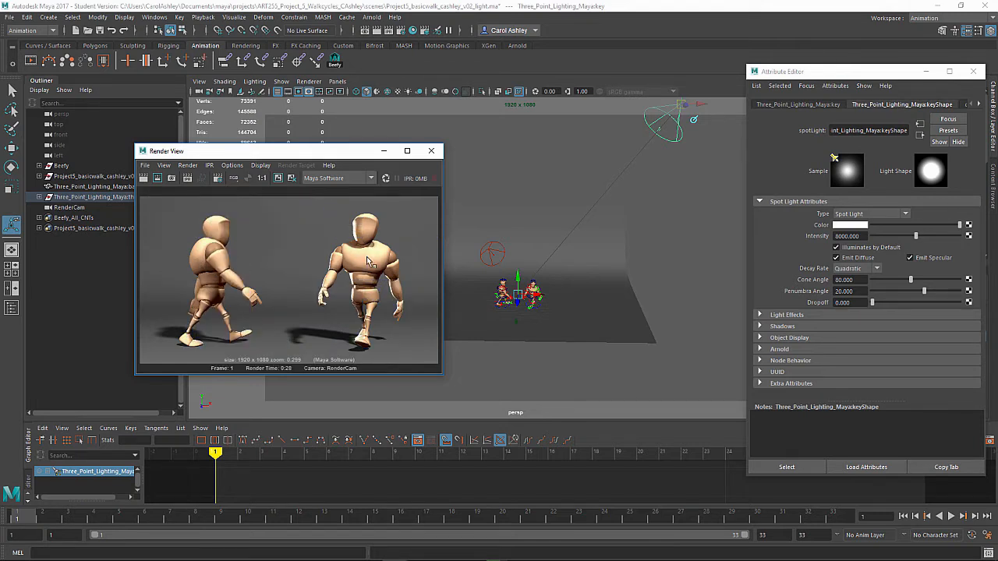
- Lower the key light's intensity and set the rim light's intensity to 4000
left_click(835, 235)
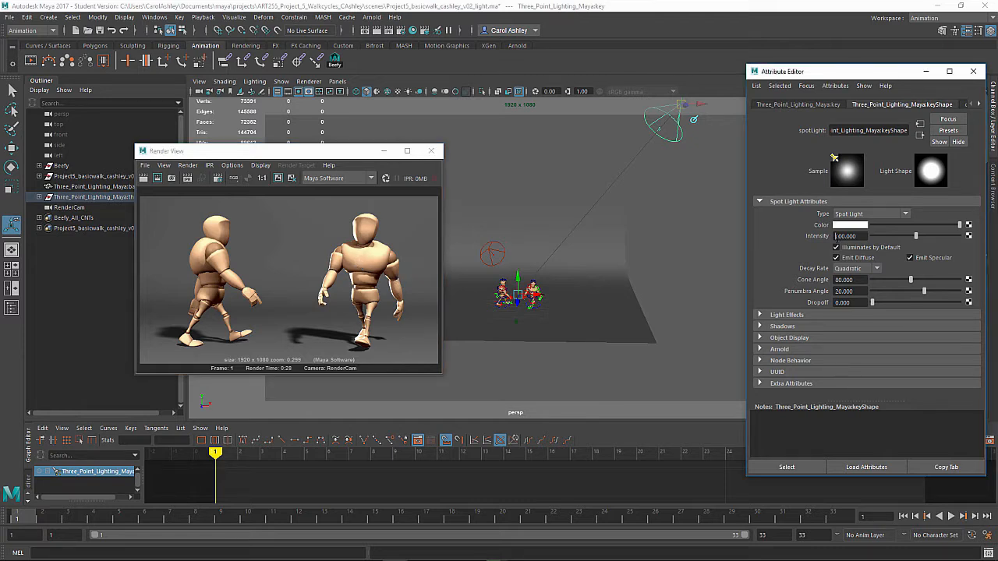
left_click(496, 255)
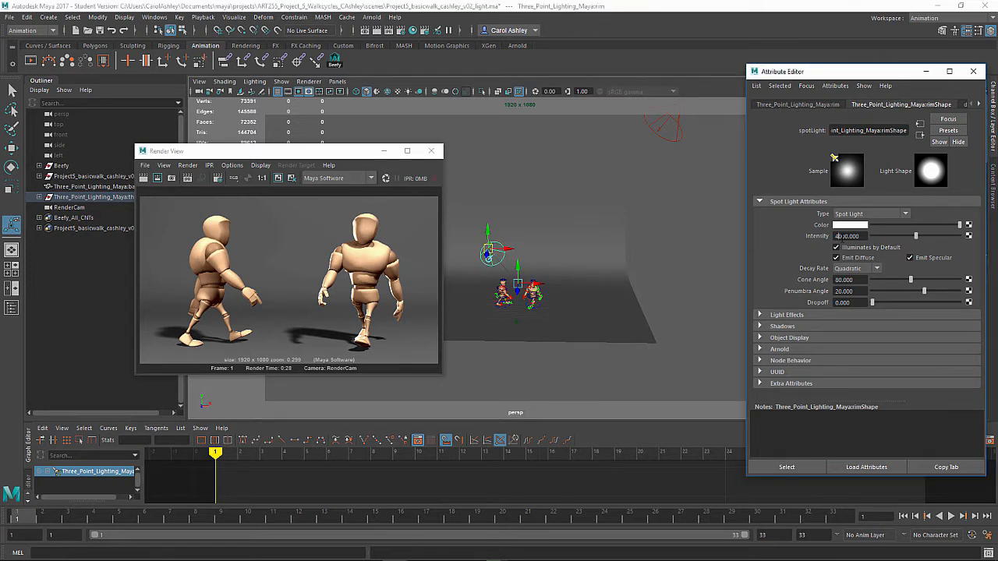
left_click_drag(371, 151, 200, 180)
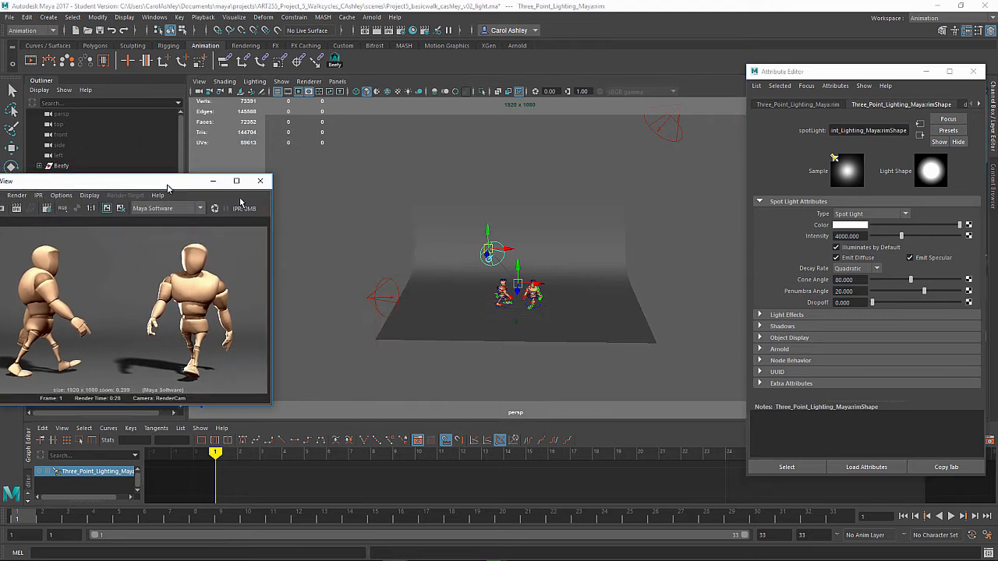
- Set the fill light's intensity to 2000 and render frame 1 again
left_click(377, 301)
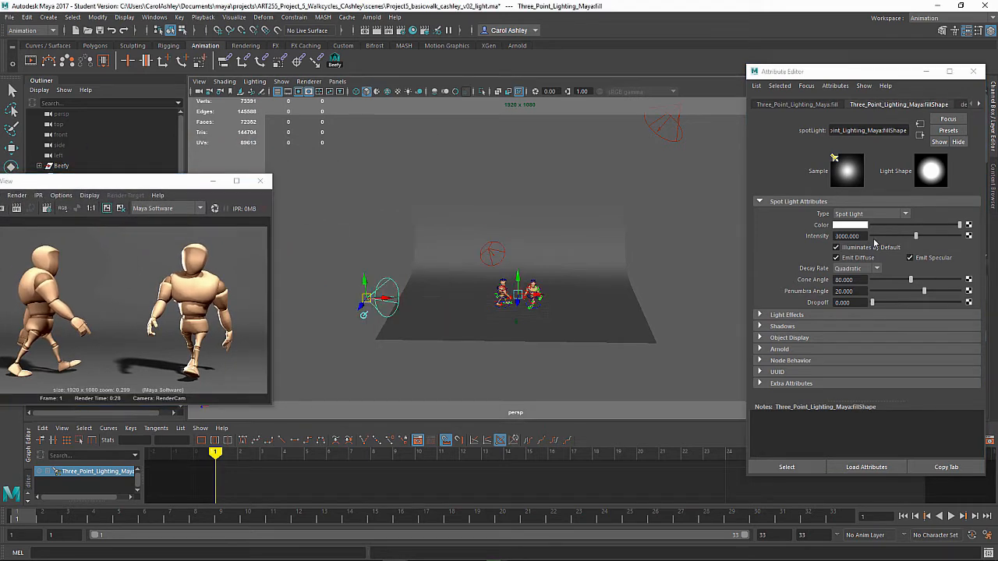
left_click(839, 237)
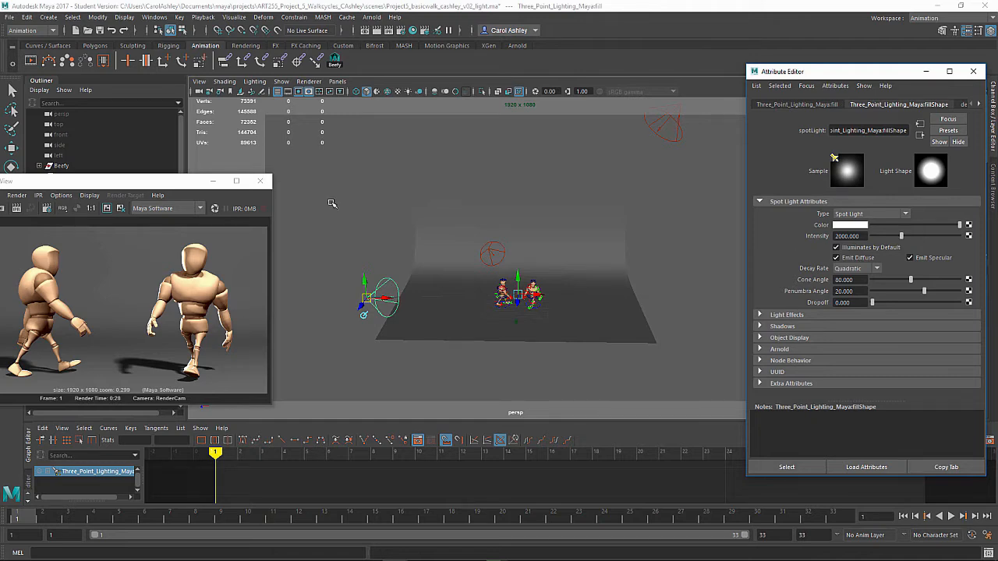
left_click_drag(168, 188, 298, 161)
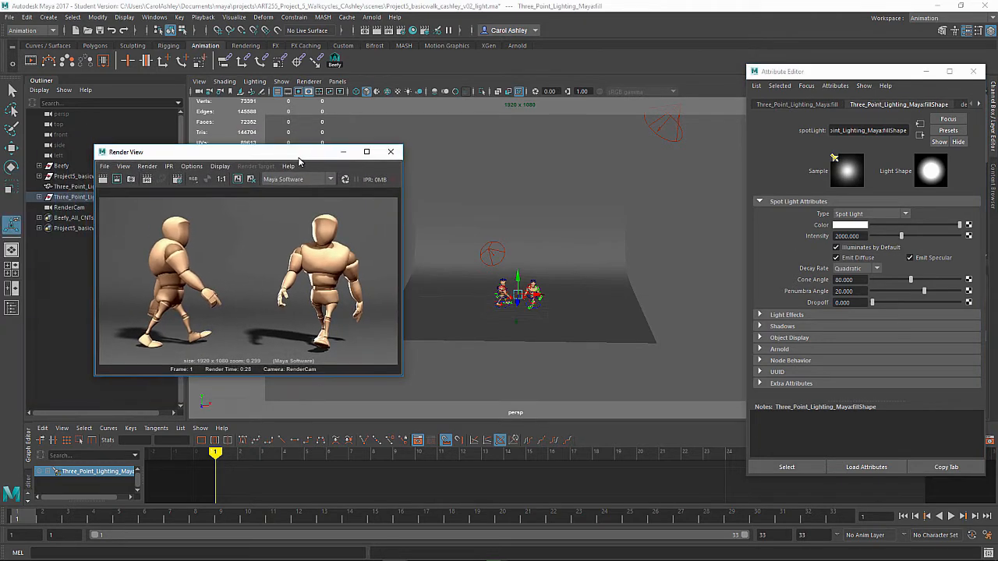
left_click(102, 181)
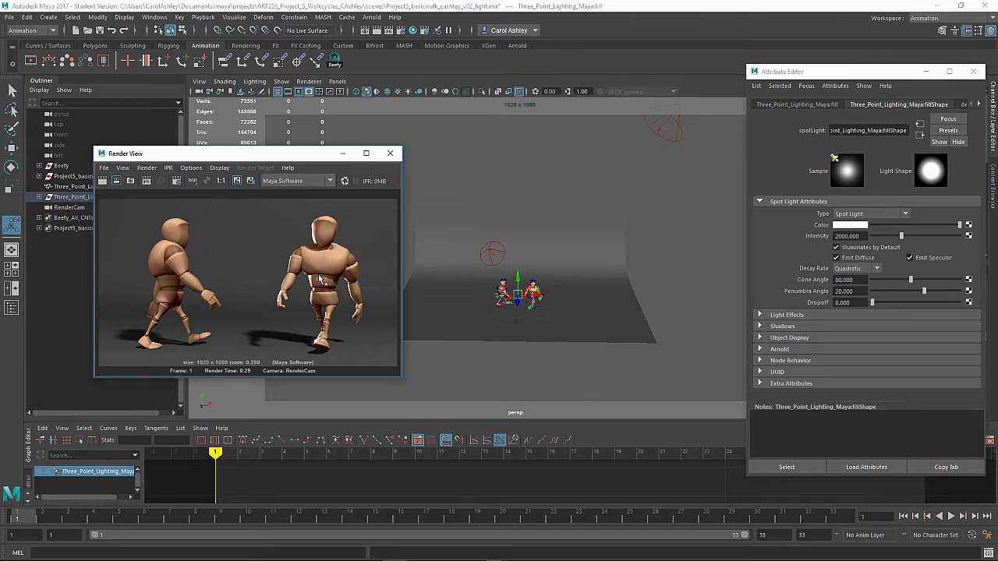
- Turn the front-facing Beefy character slightly using the main control at its feet
left_click(494, 253)
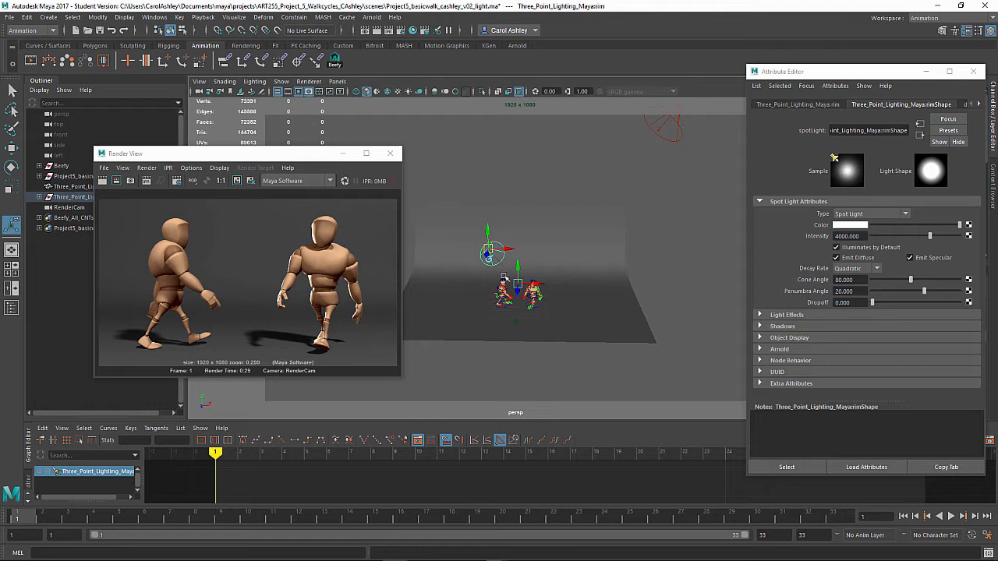
mouse_move(490, 276)
left_mouse_down("alt")
mouse_move(501, 274)
mouse_move(486, 279)
left_mouse_up("alt")
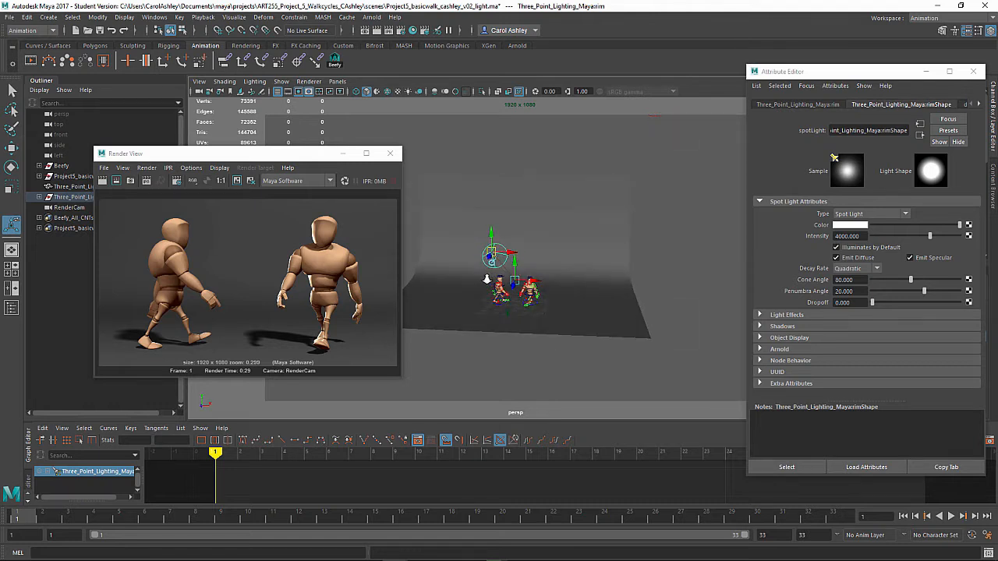
right_click_drag(486, 279, 563, 291, "alt")
left_click_drag(564, 291, 604, 280, "alt")
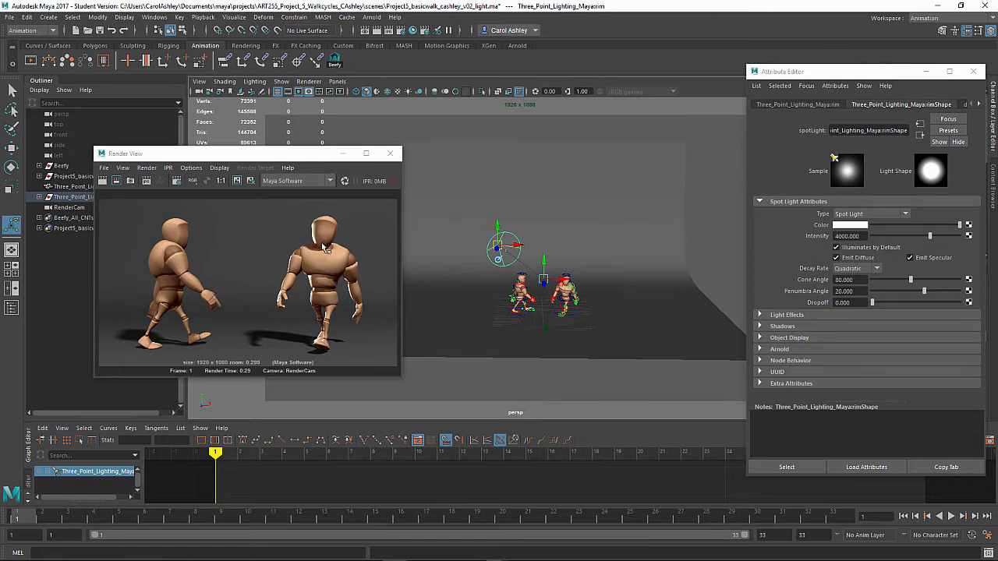
left_click(575, 315)
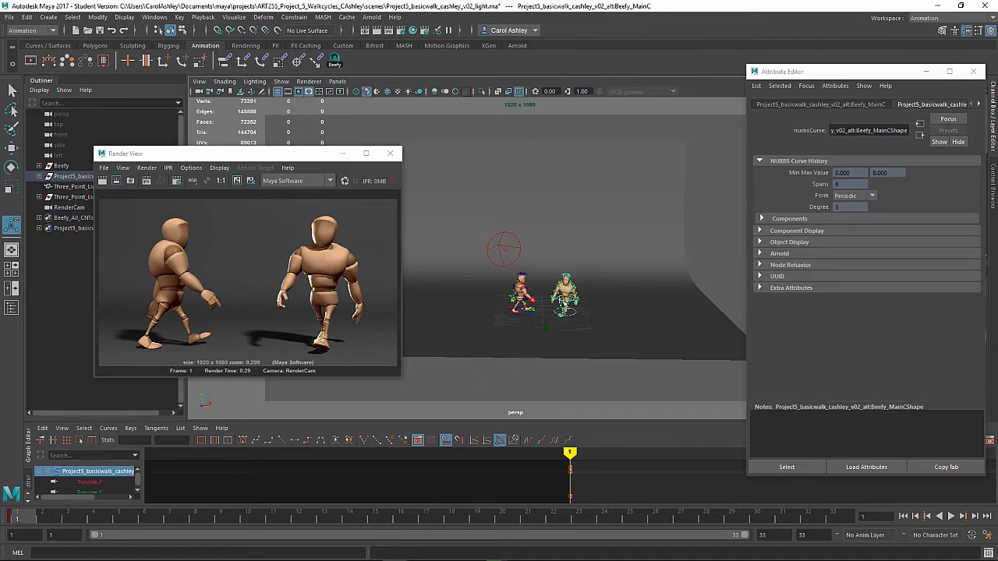
right_click_drag(499, 342, 662, 324, "alt")
middle_click_drag(661, 323, 625, 284, "alt")
mouse_move(626, 284)
left_mouse_down("alt")
mouse_move(616, 283)
mouse_move(628, 283)
left_mouse_up("alt")
right_click_drag(628, 283, 666, 286, "alt")
left_click(601, 328)
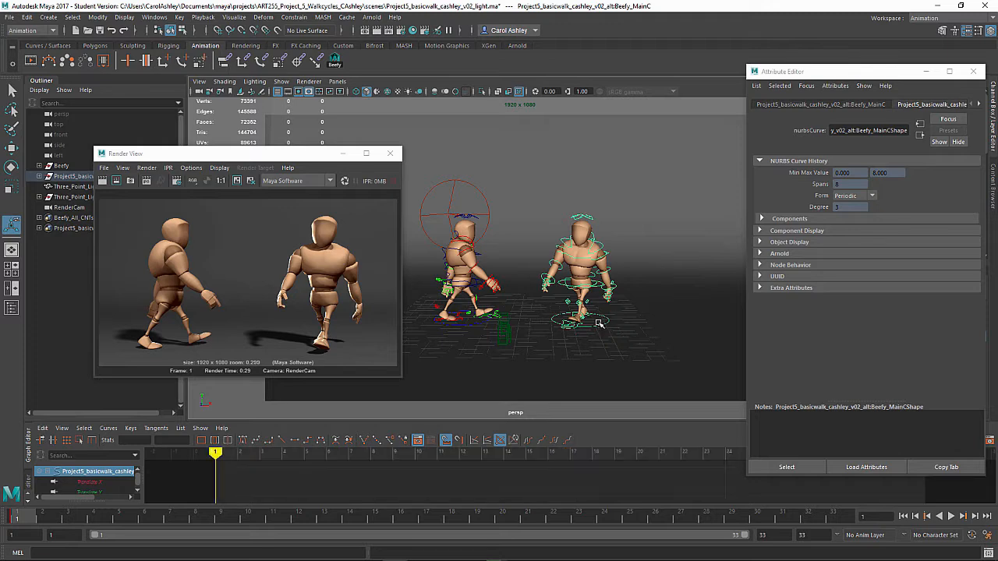
left_click(602, 326)
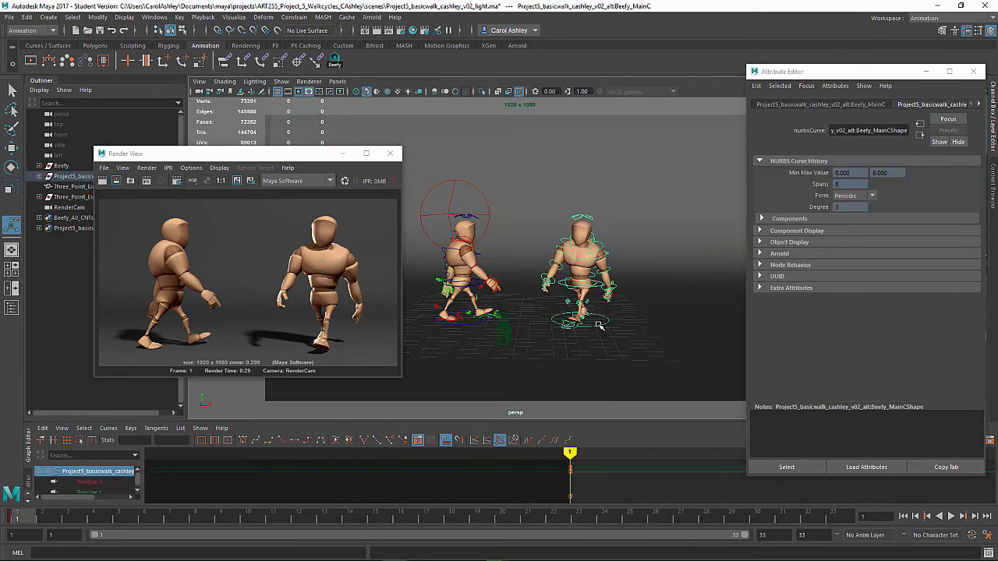
key("e")
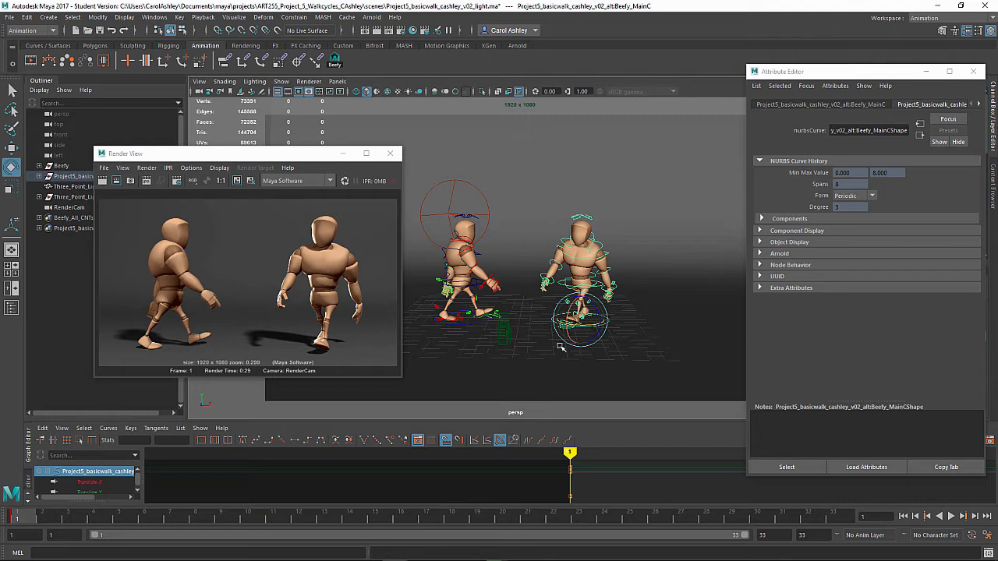
- Shift the rim light's aim point toward the side-view character and raise the light higher behind the characters
left_click(483, 196)
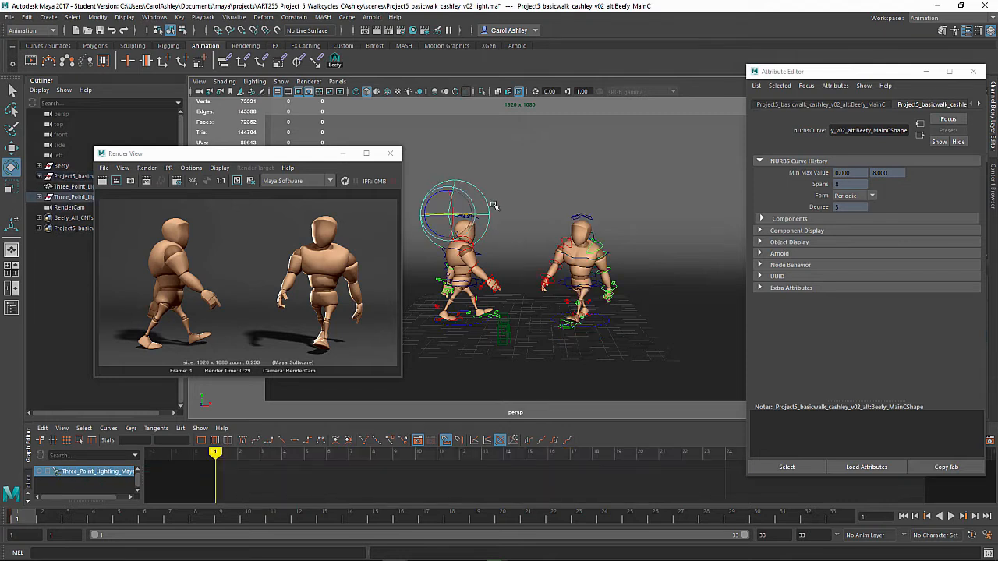
key("t")
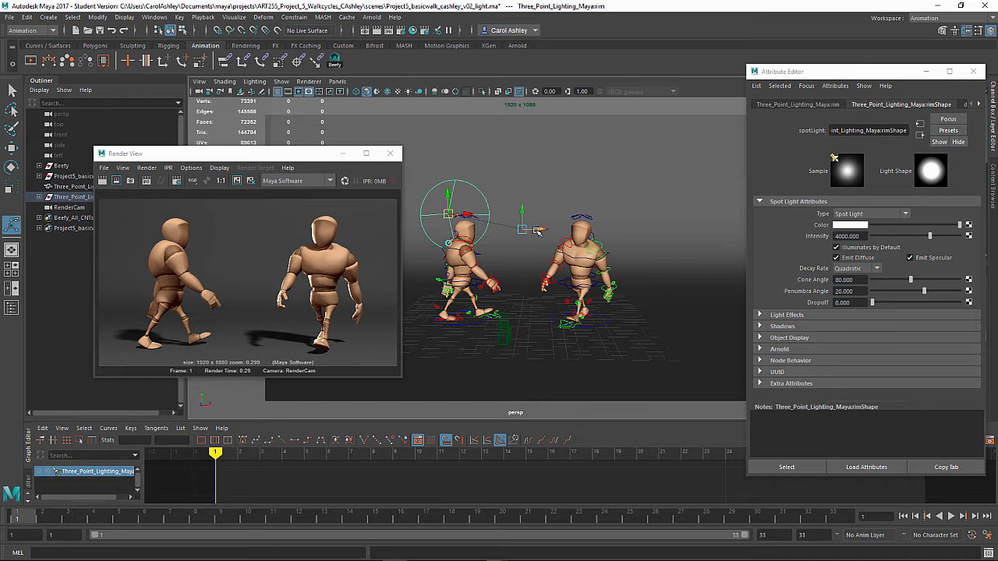
left_click_drag(536, 230, 511, 231)
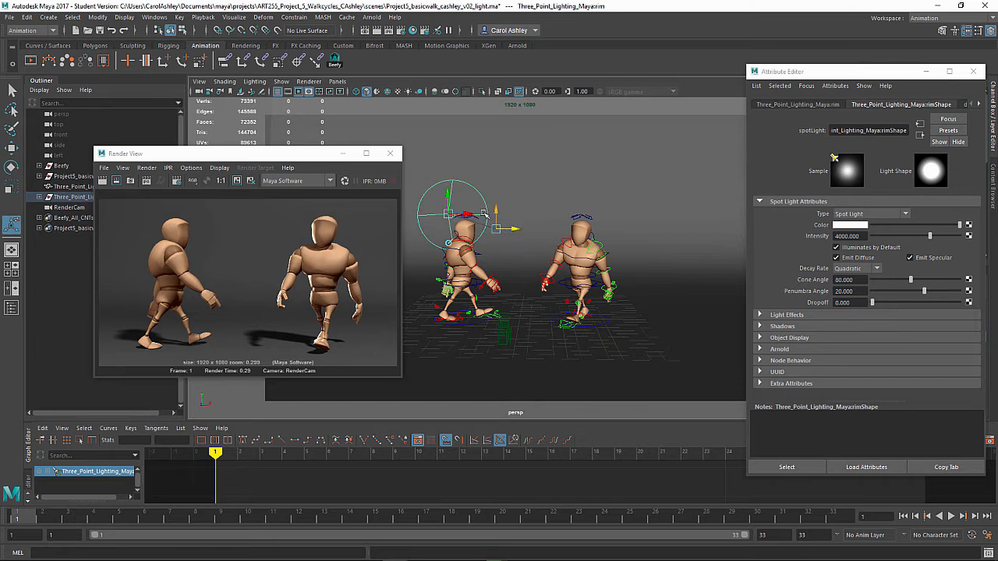
left_click_drag(468, 214, 447, 166)
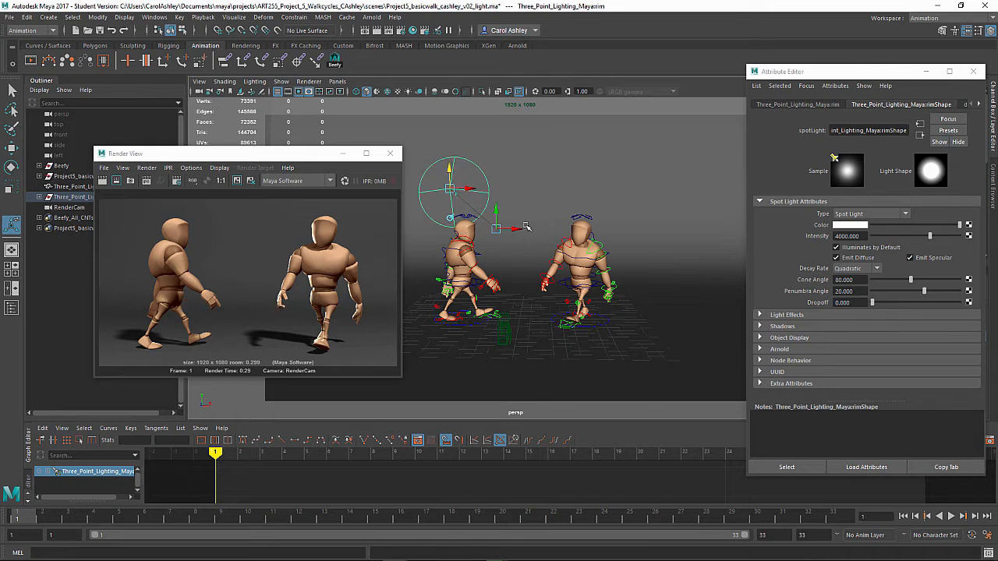
- Move the fill light sideways along its X axis so it sits closer to the characters
left_click_drag(311, 160, 223, 166)
scroll(421, 253, "down", 8)
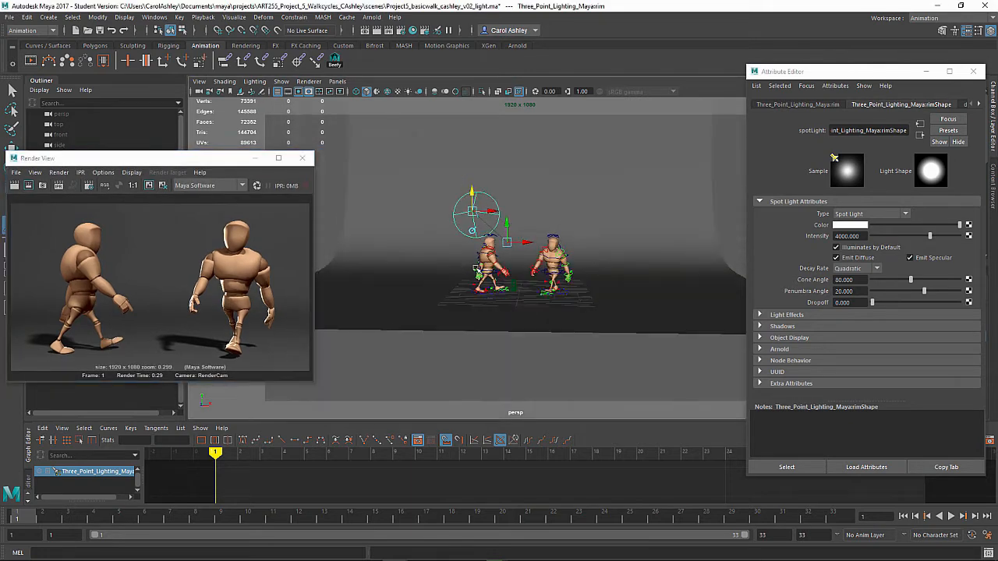
left_click_drag(431, 253, 432, 266, "alt")
left_click(328, 238)
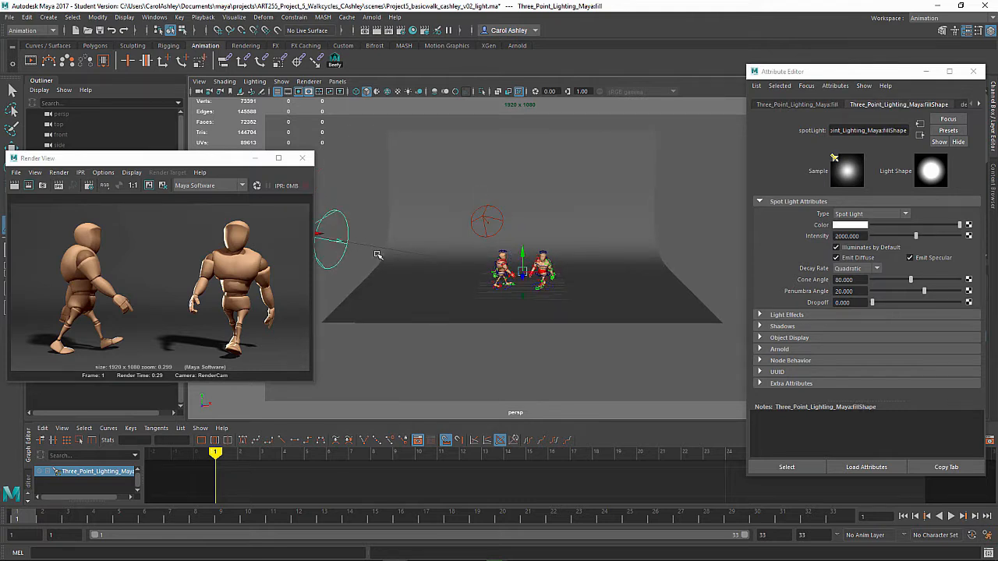
scroll(374, 256, "down", 3)
left_click_drag(390, 246, 462, 253)
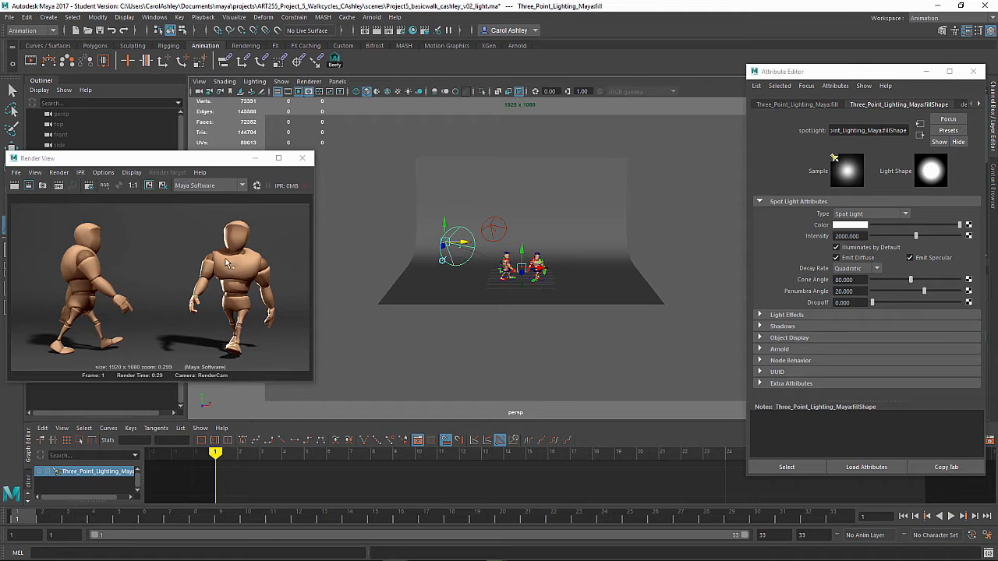
- Re-render frame 1 to check the adjusted rim and fill lighting on both characters
scroll(369, 297, "up", 5)
scroll(503, 320, "up", 4)
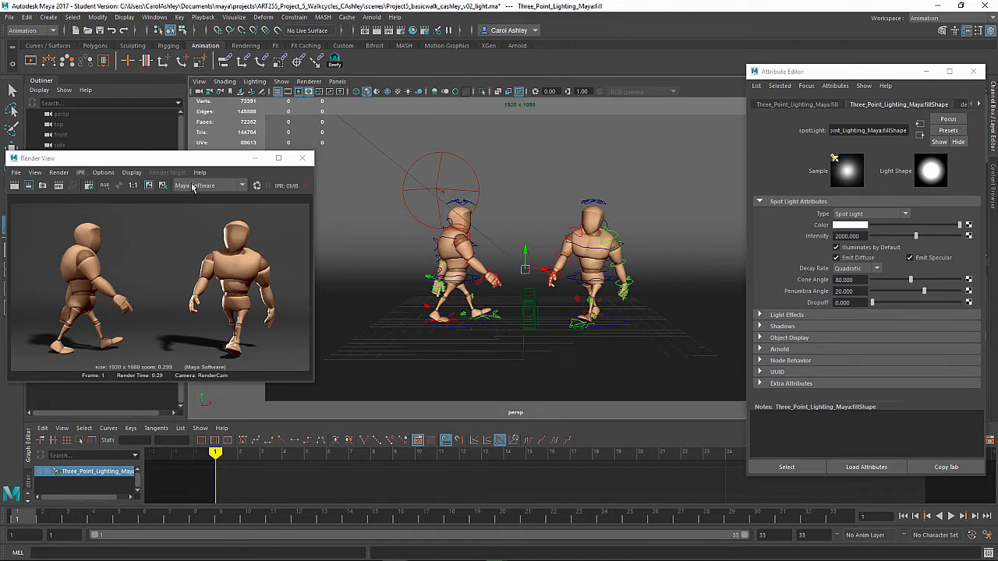
left_click_drag(195, 159, 278, 143)
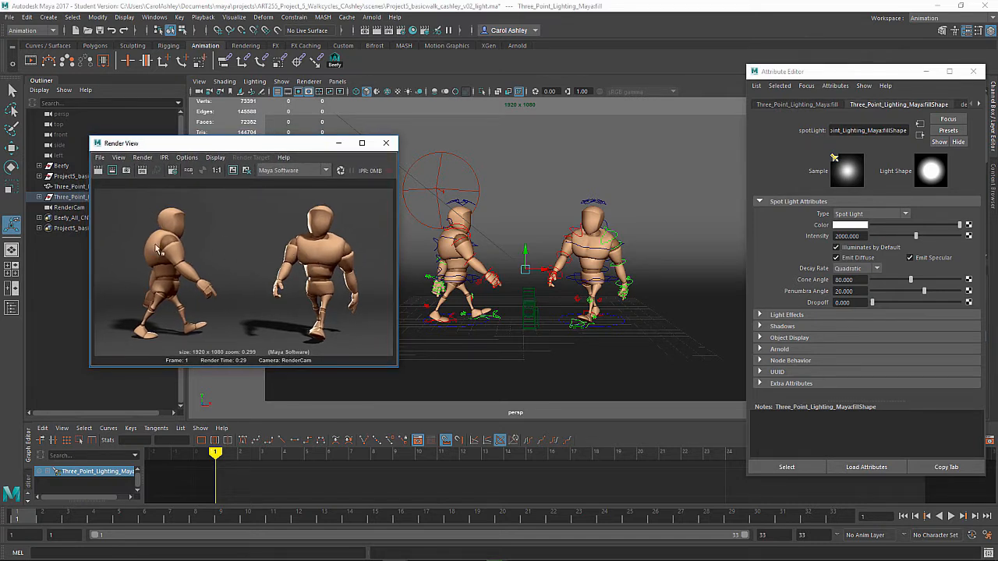
left_click(113, 171)
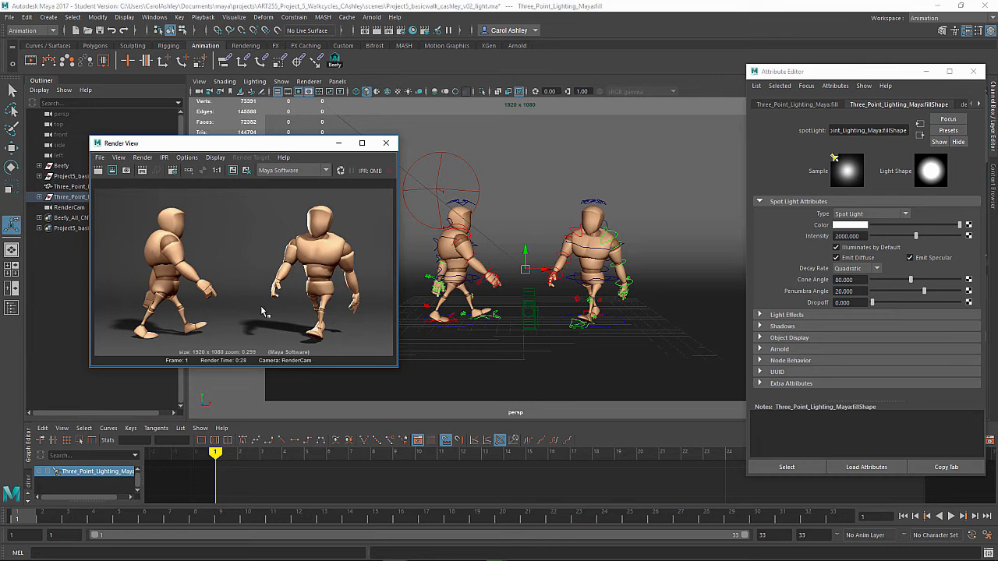
- Tint the backdrop's Blinn material a dark, muted red by changing its base color
left_click(660, 153)
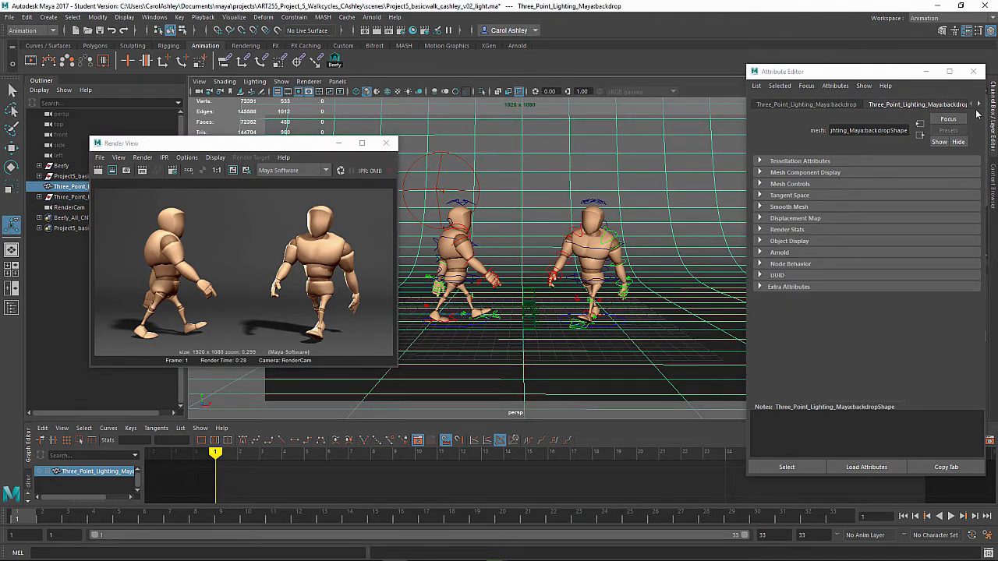
left_click(977, 114)
left_click(979, 104)
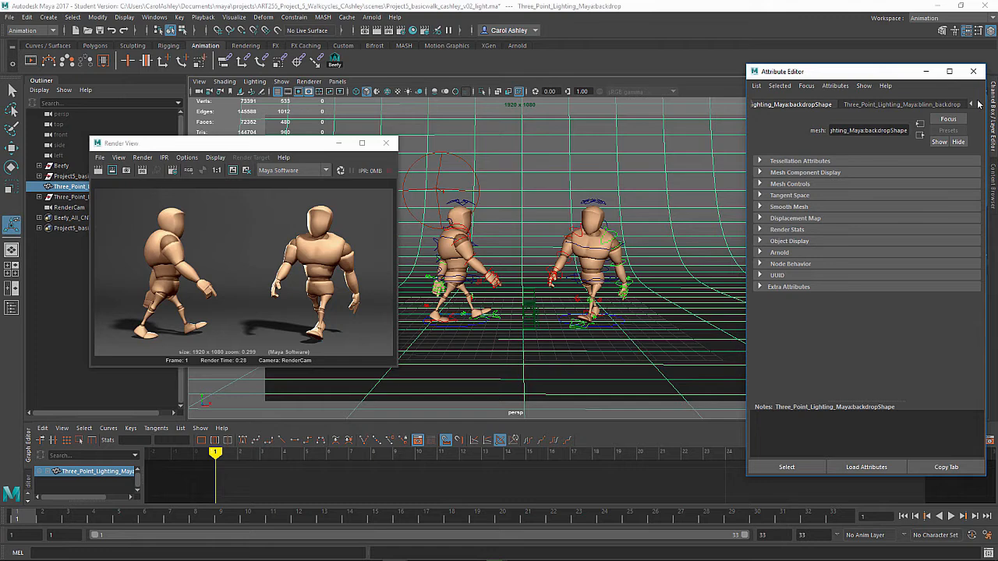
left_click(920, 104)
left_click(850, 223)
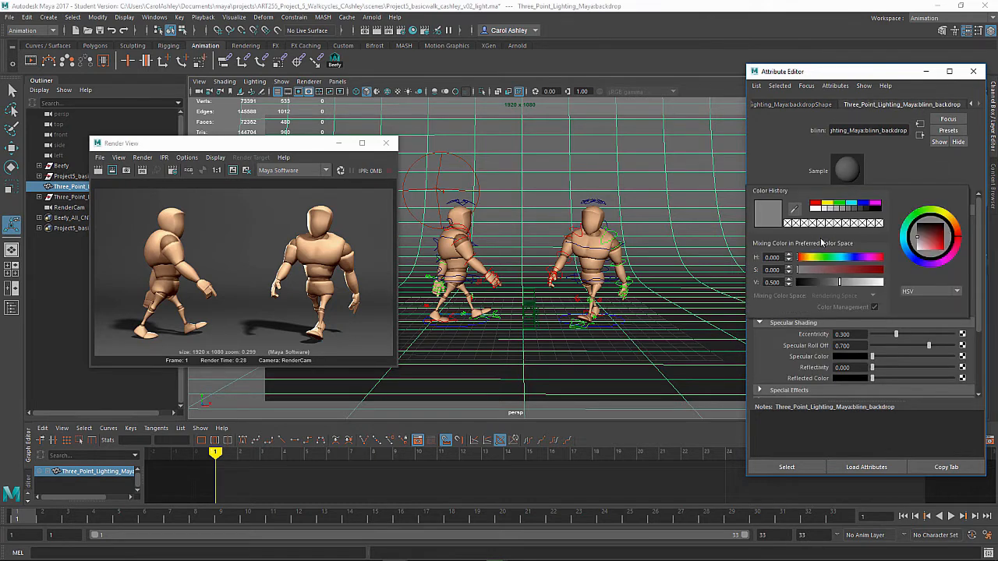
left_click_drag(823, 269, 829, 284)
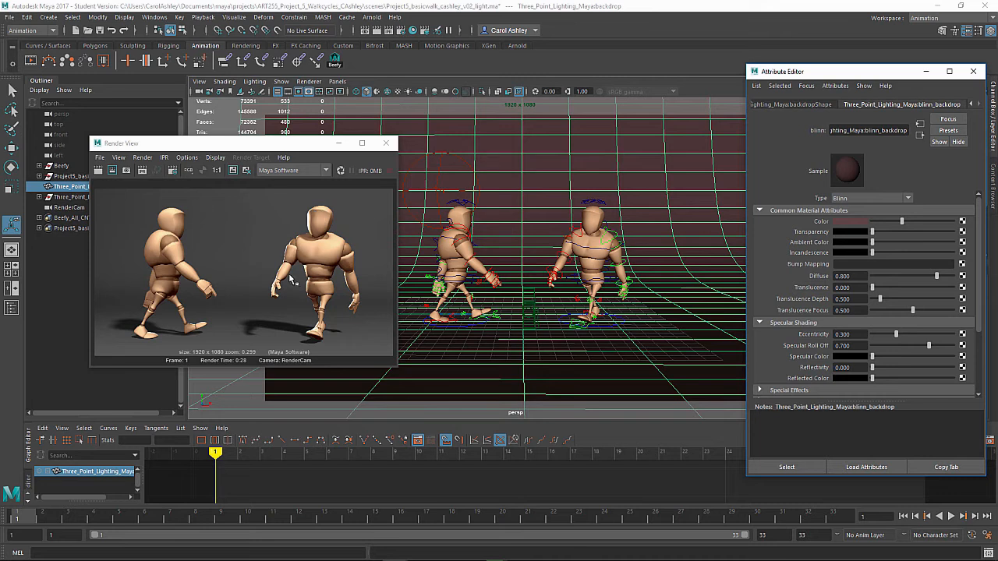
- Re-render the frame and inspect both characters against the recolored backdrop in the render view
left_click(233, 171)
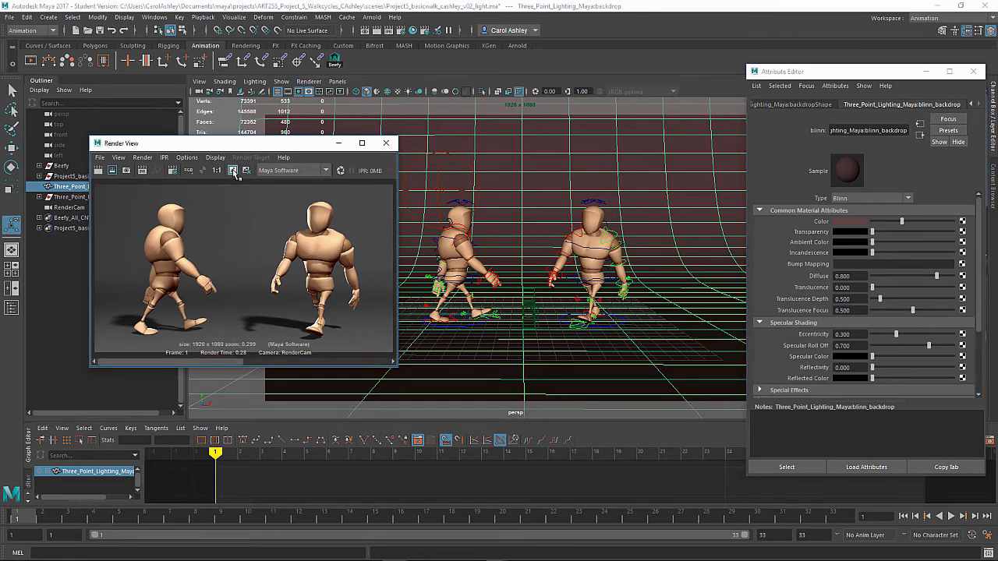
left_click(99, 171)
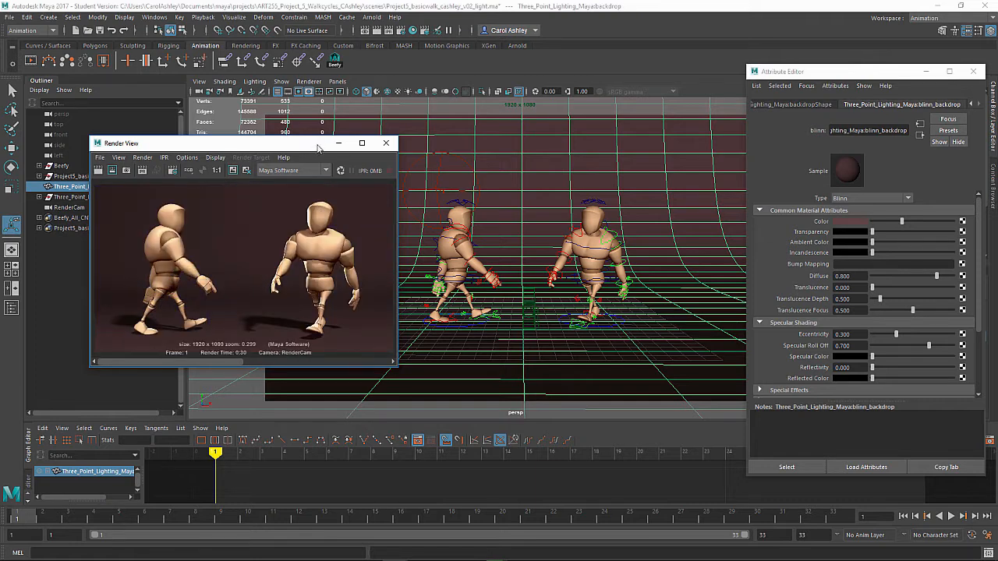
left_click_drag(316, 146, 363, 138)
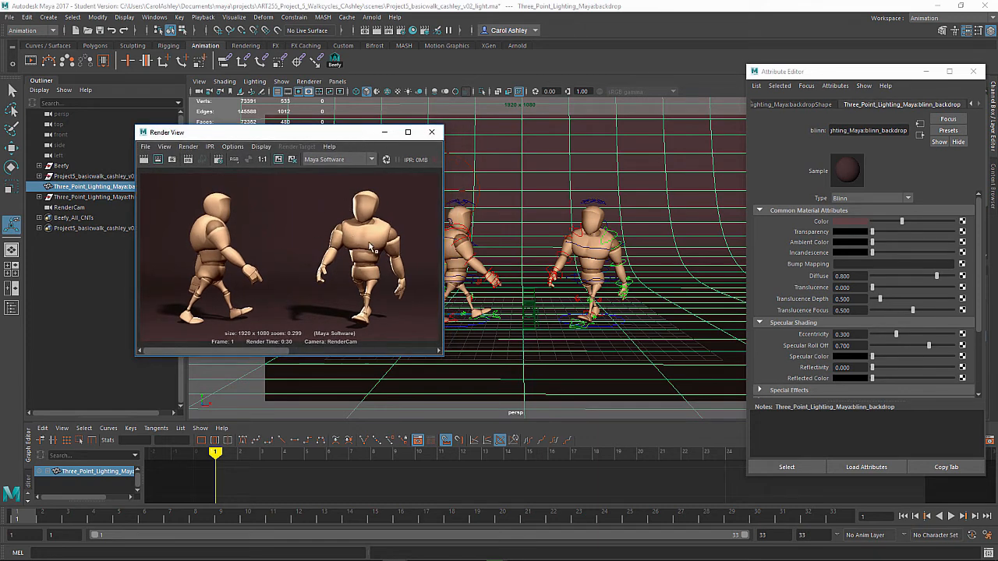
mouse_move(293, 348)
left_mouse_down()
mouse_move(359, 348)
mouse_move(257, 350)
mouse_move(334, 352)
mouse_move(276, 357)
left_mouse_up()
left_click_drag(260, 355, 239, 354)
- Lighten the key light's shadow color slightly and test-render a region around the front-facing character's floor shadow
left_click(41, 197)
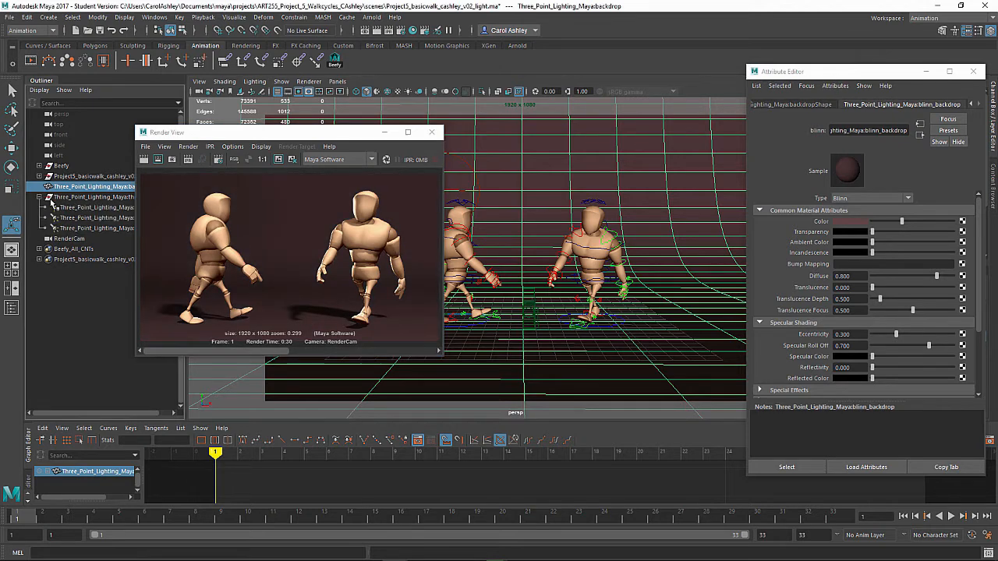
left_click(105, 206)
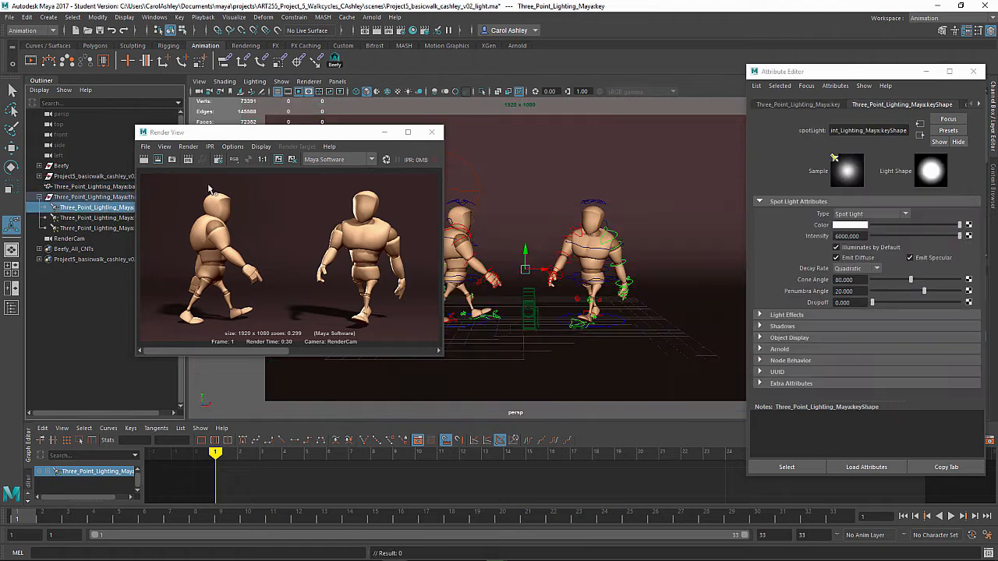
mouse_move(252, 137)
left_mouse_down()
mouse_move(378, 147)
mouse_move(264, 150)
left_mouse_up()
left_click(805, 326)
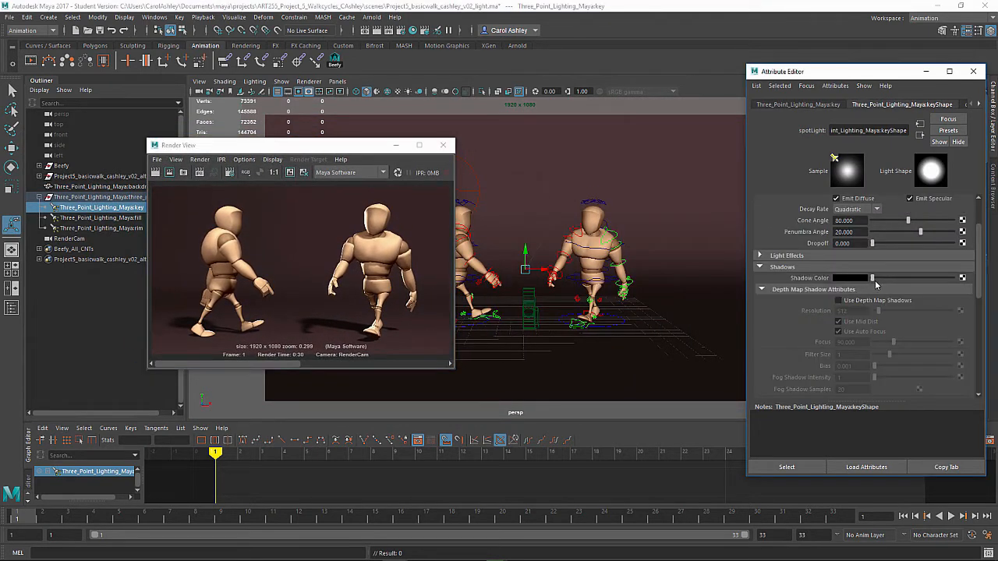
left_click_drag(875, 281, 886, 282)
left_click_drag(292, 311, 411, 343)
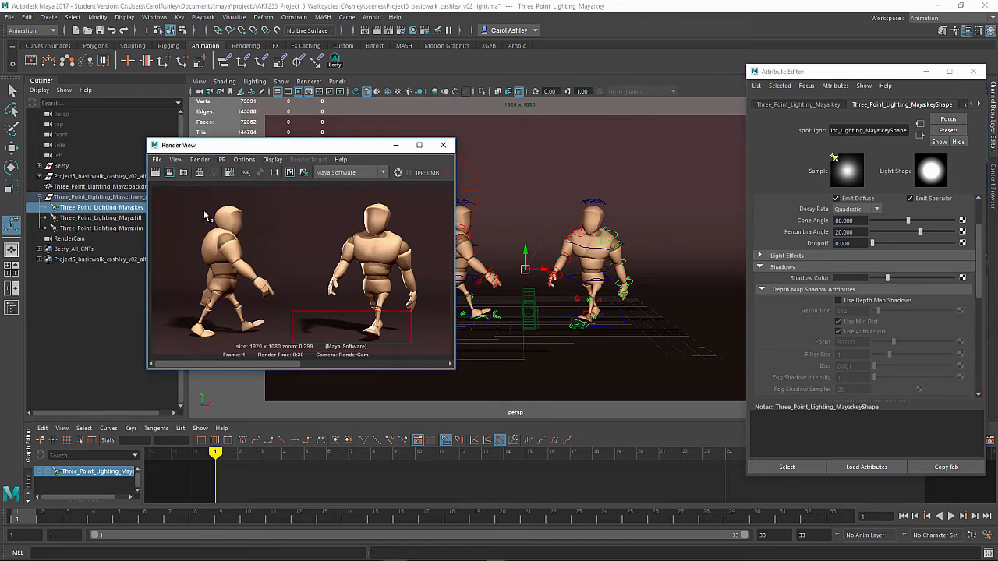
left_click(169, 173)
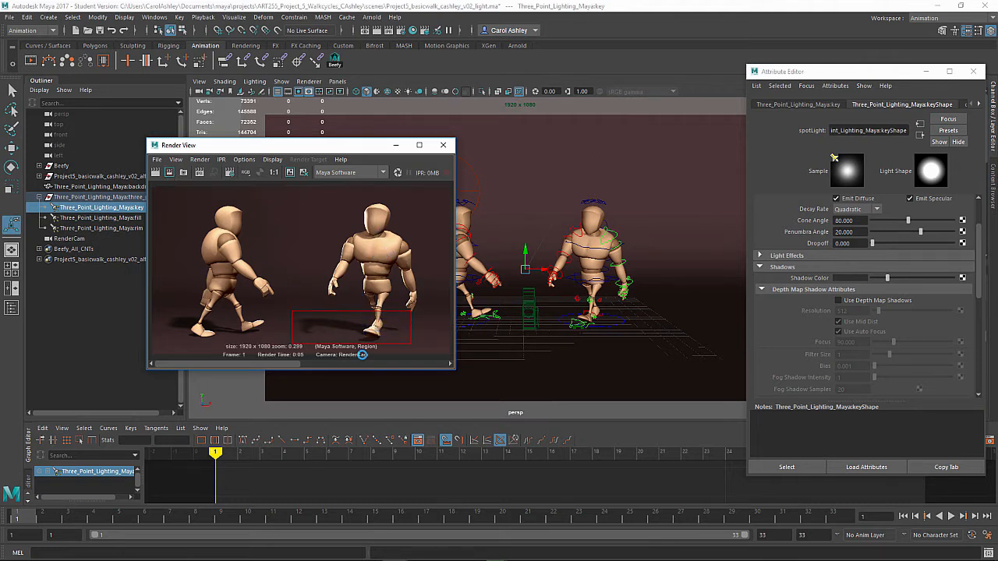
- Lighten the key light's shadow color further and re-render the shadow region and the full frame
left_click_drag(887, 278, 896, 279)
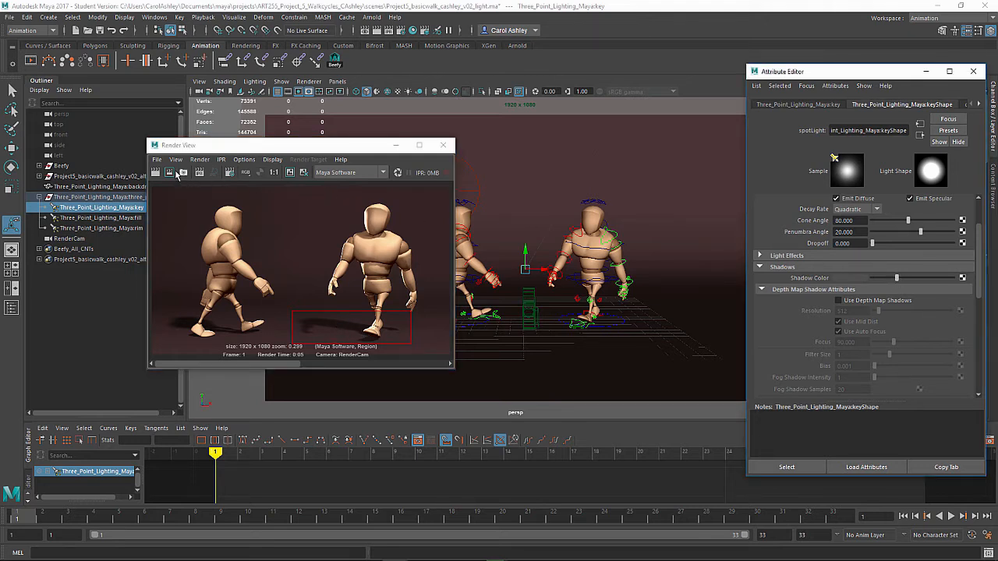
left_click(169, 172)
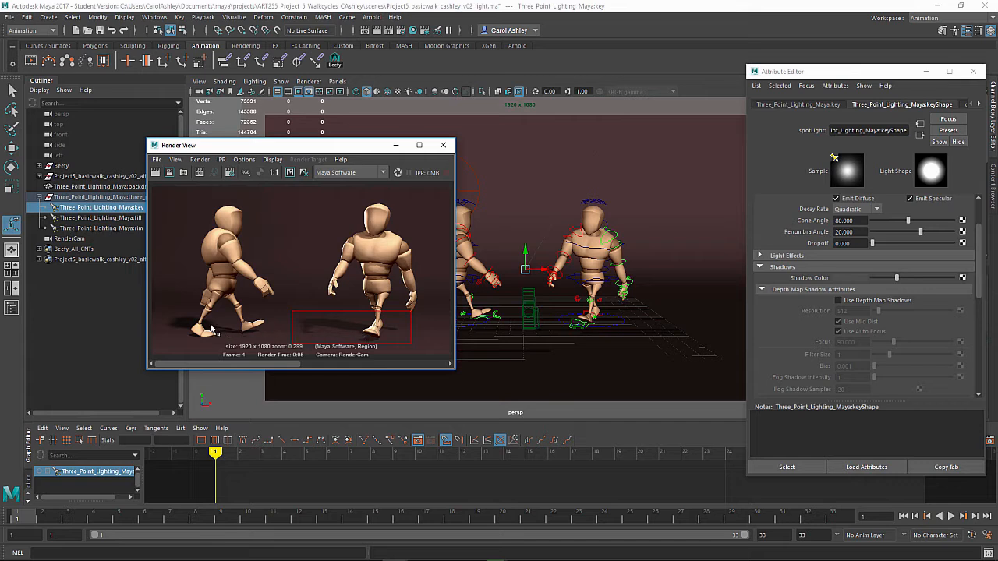
left_click(188, 301)
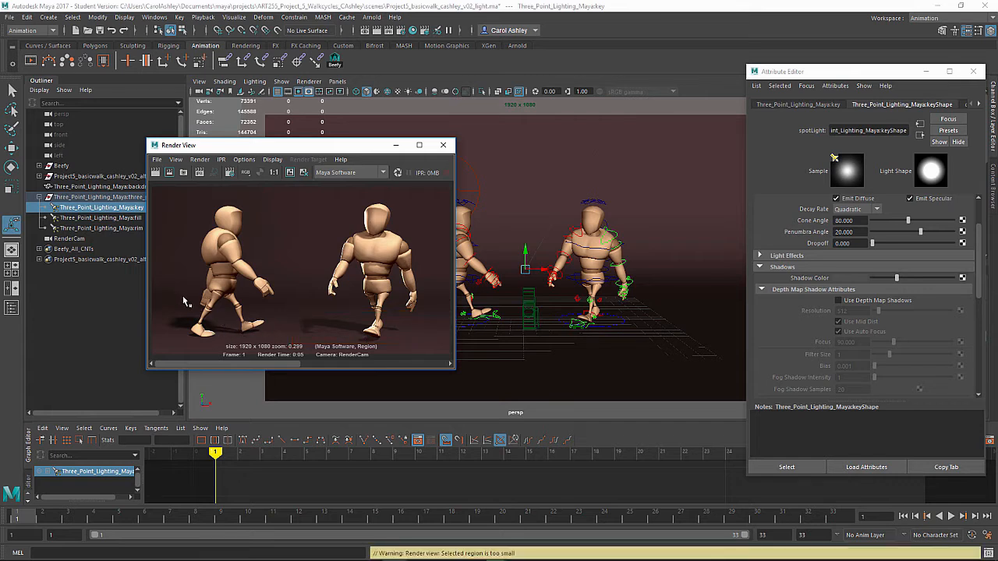
left_click(169, 173)
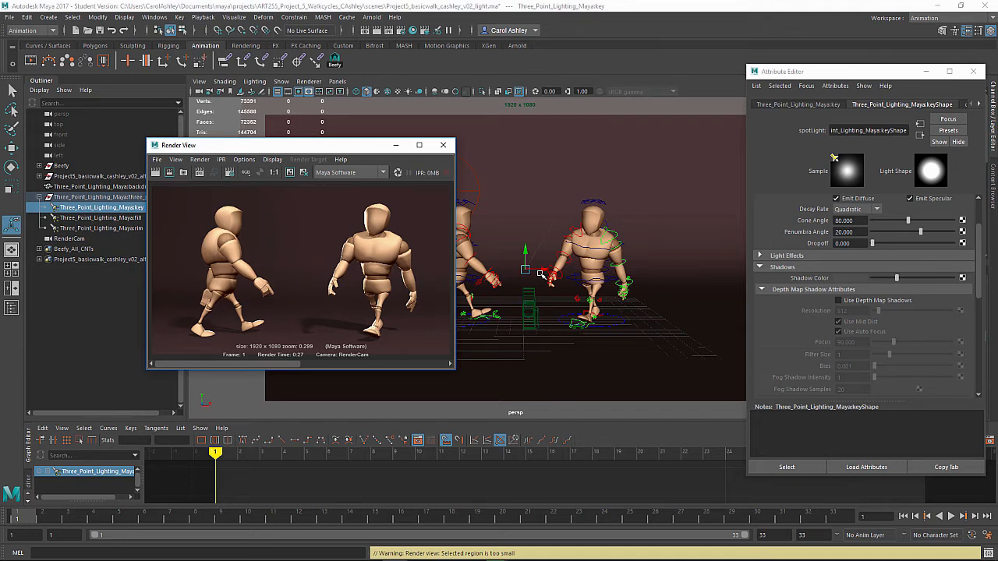
- Save the lit scene under its existing name, accepting the student version notice
left_click(695, 257)
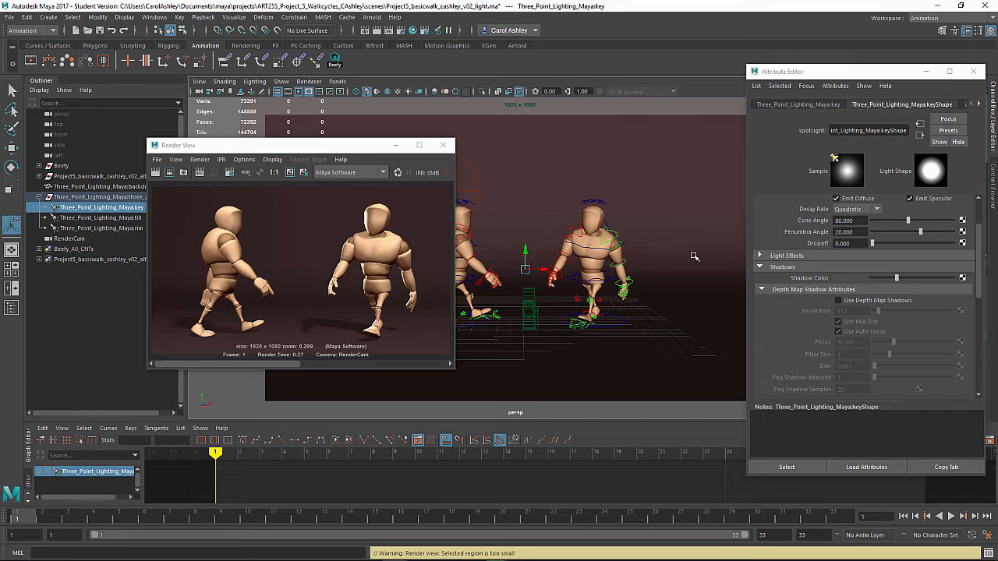
key("ctrl+s")
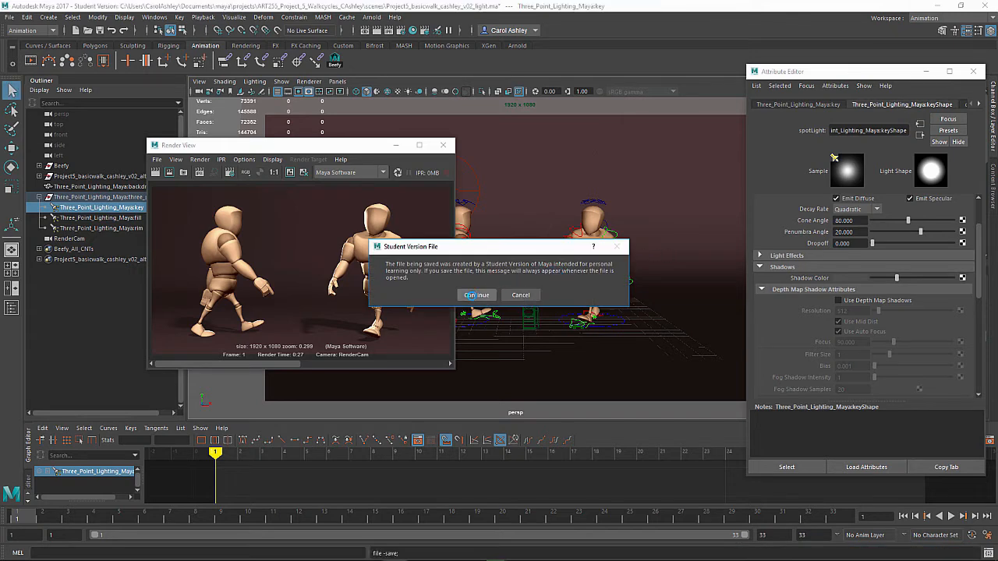
left_click(488, 292)
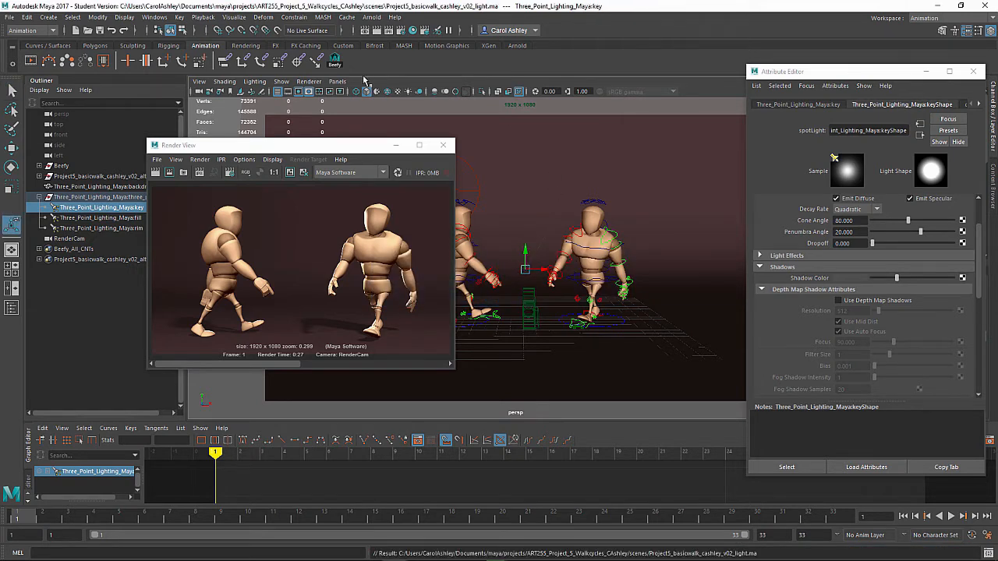
- Switch to the Rendering menu set and open the common render settings to check the output path
left_click(31, 30)
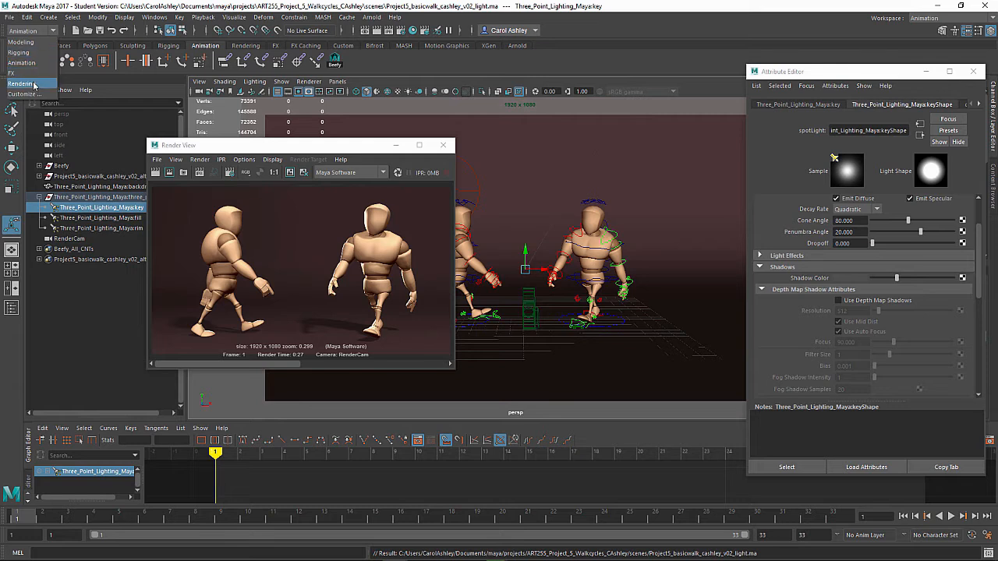
left_click(34, 84)
left_click(271, 18)
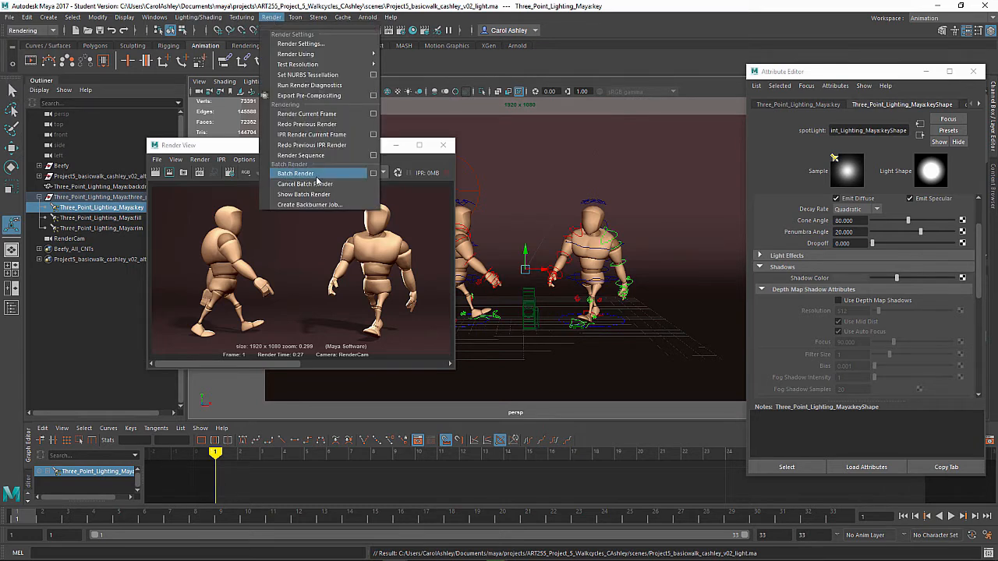
left_click(401, 32)
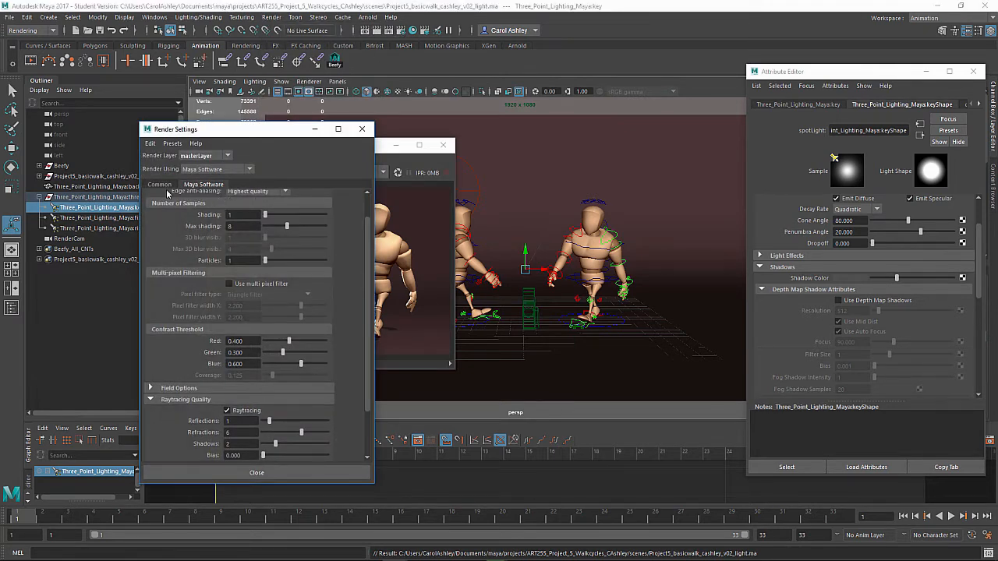
left_click(158, 185)
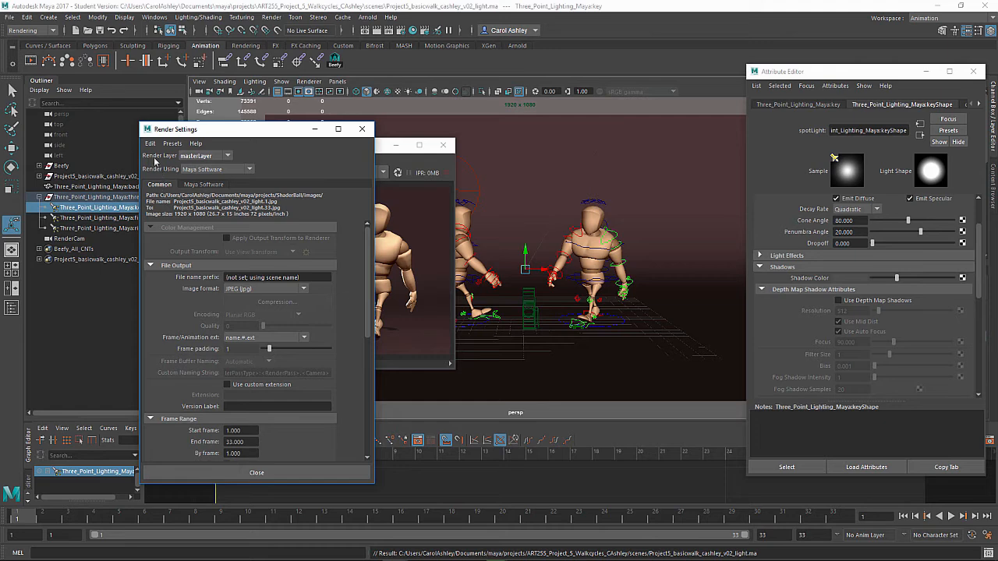
- Set the current project to the ART255 Project 5 Walkcycles folder so renders are output there
left_click(9, 17)
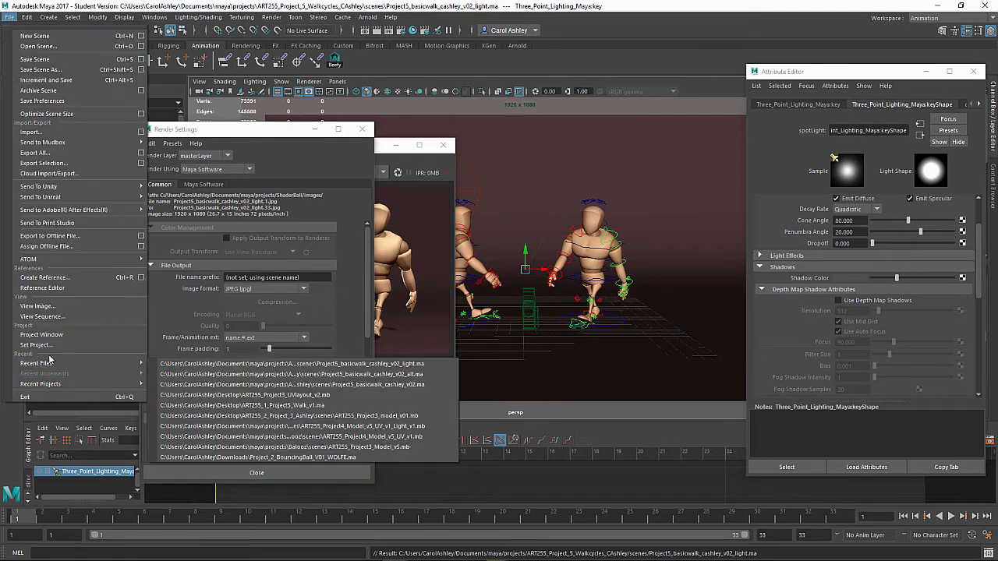
left_click(35, 345)
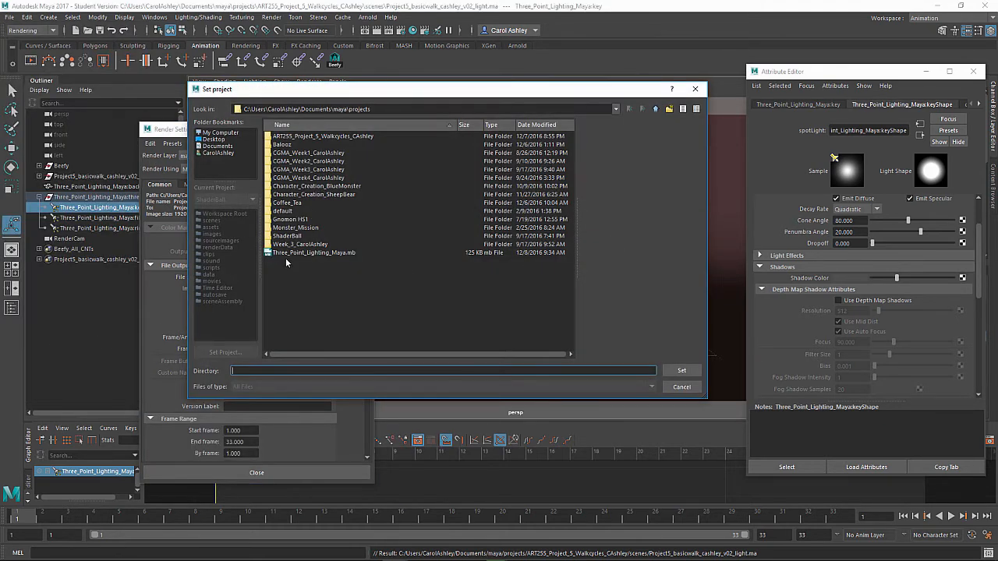
left_click(297, 138)
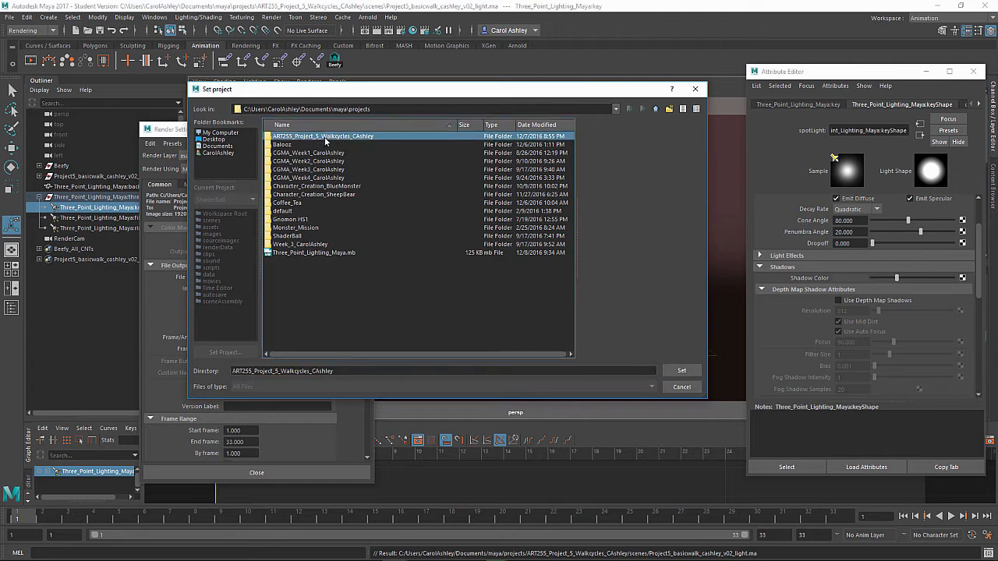
left_click(677, 371)
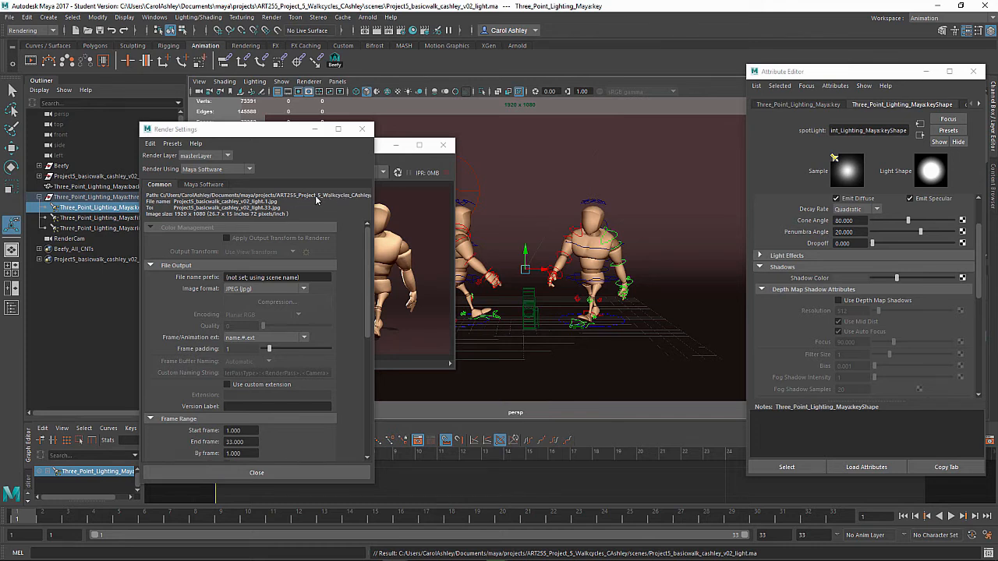
- Review the current project's primary folder locations and dismiss them without changes
left_click(9, 16)
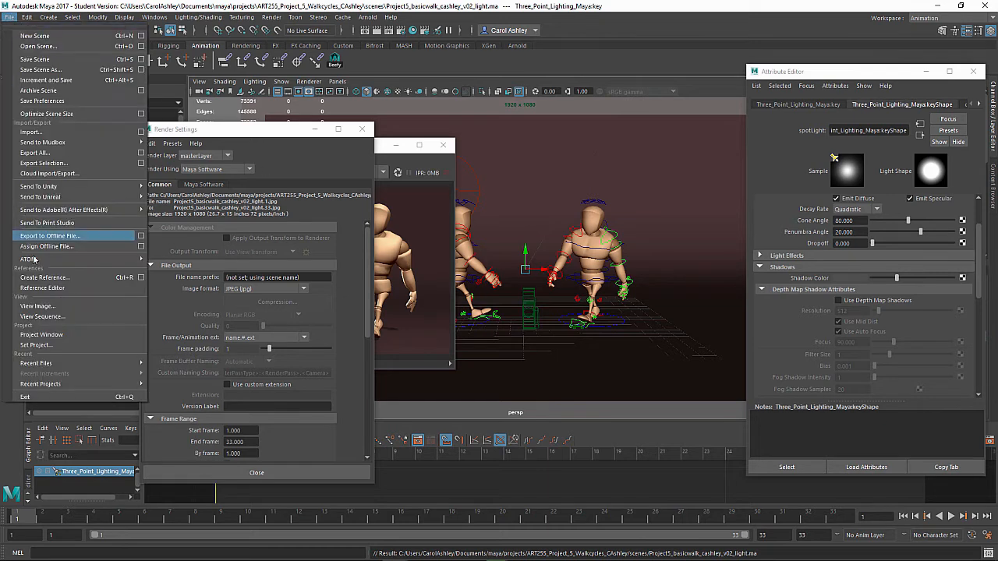
left_click(47, 334)
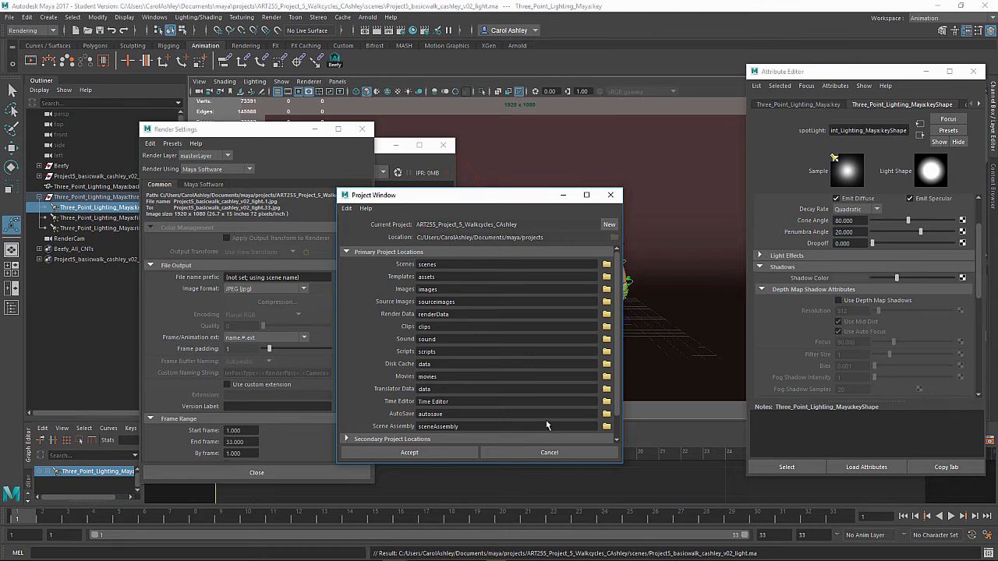
left_click(542, 453)
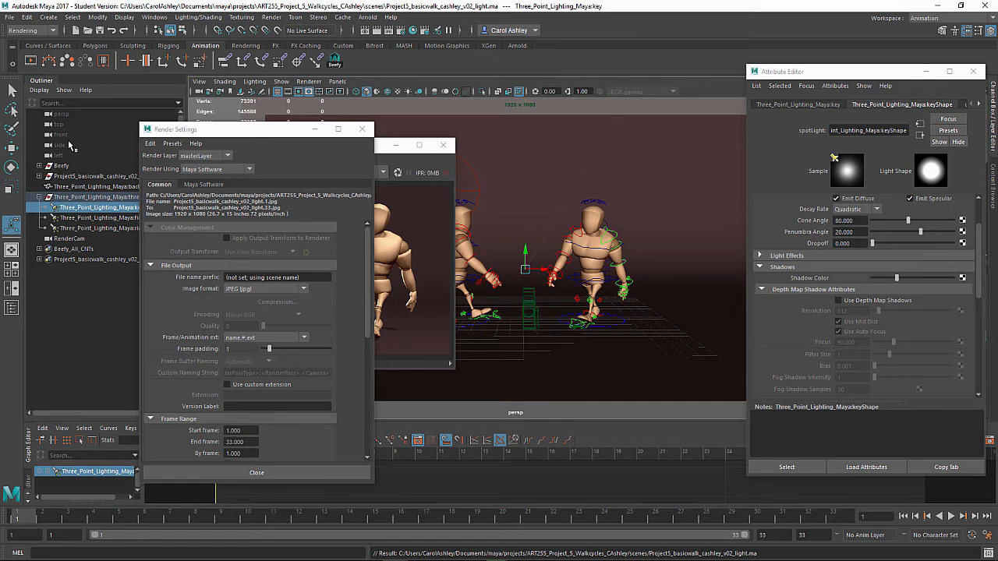
- Reassign the ART255 Project 5 Walkcycles folder as the project and check the render output path
left_click(10, 17)
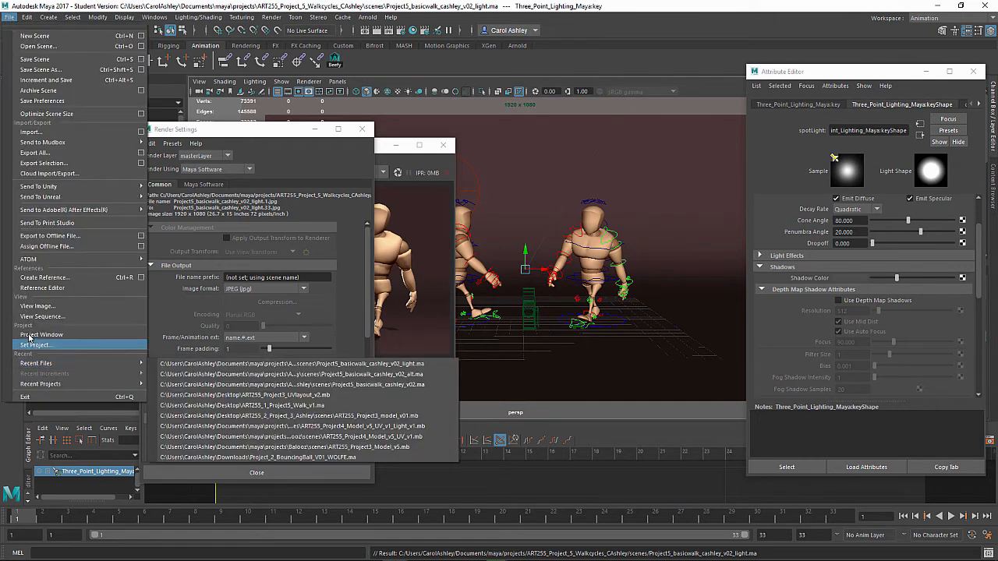
left_click(35, 345)
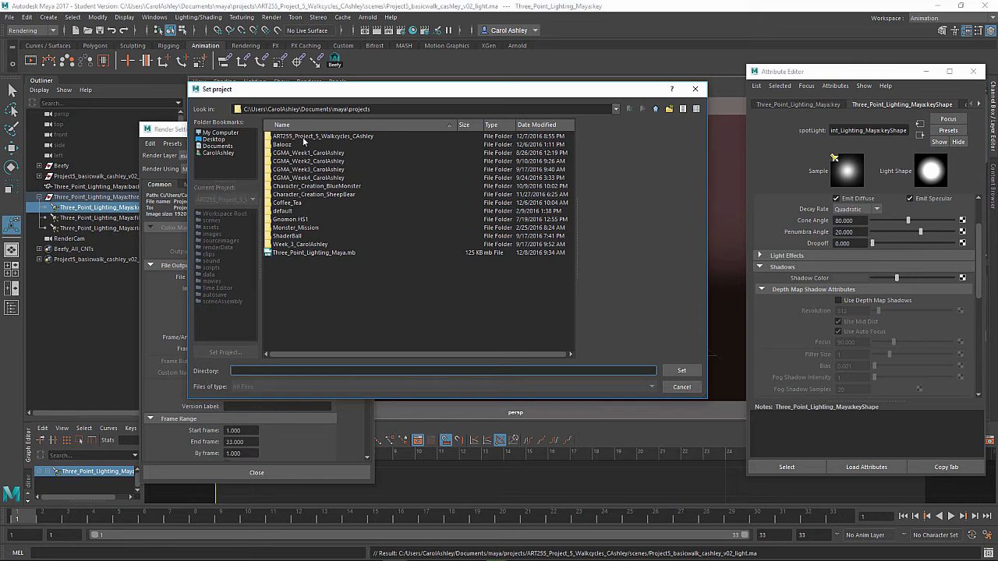
left_click(304, 137)
left_click(682, 371)
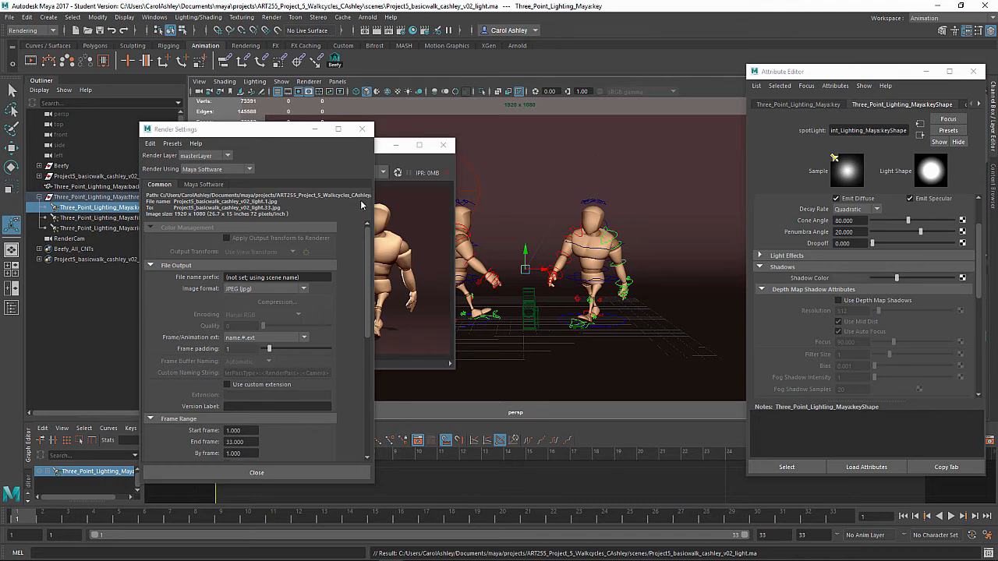
- Close the render settings and start a batch render of the scene, accepting the student version notice
left_click(240, 473)
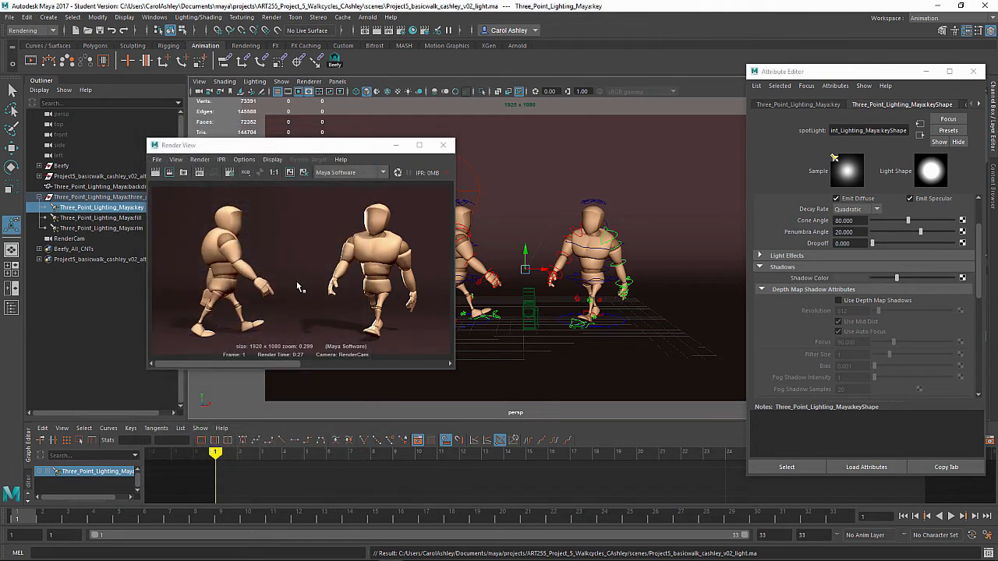
left_click(267, 19)
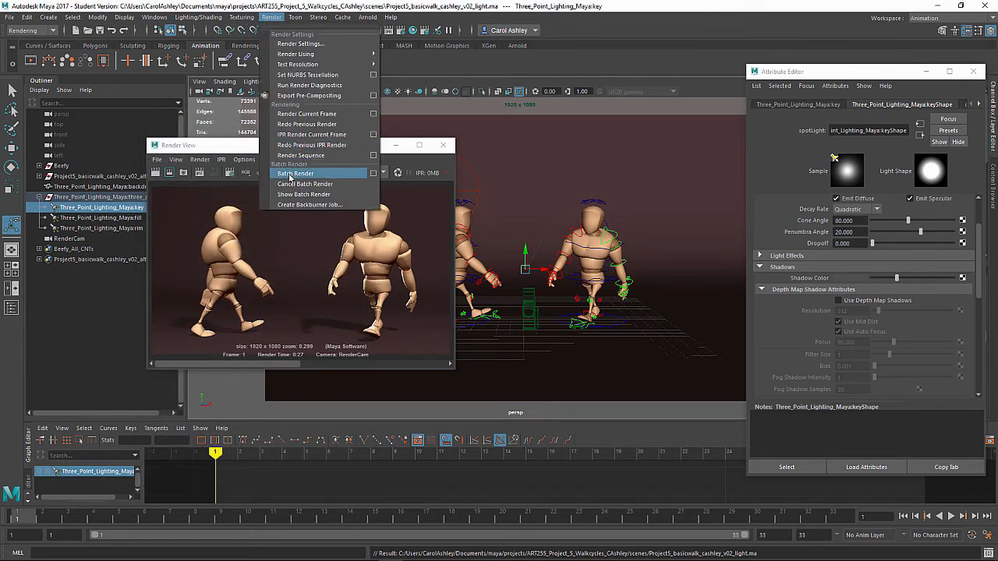
left_click(289, 175)
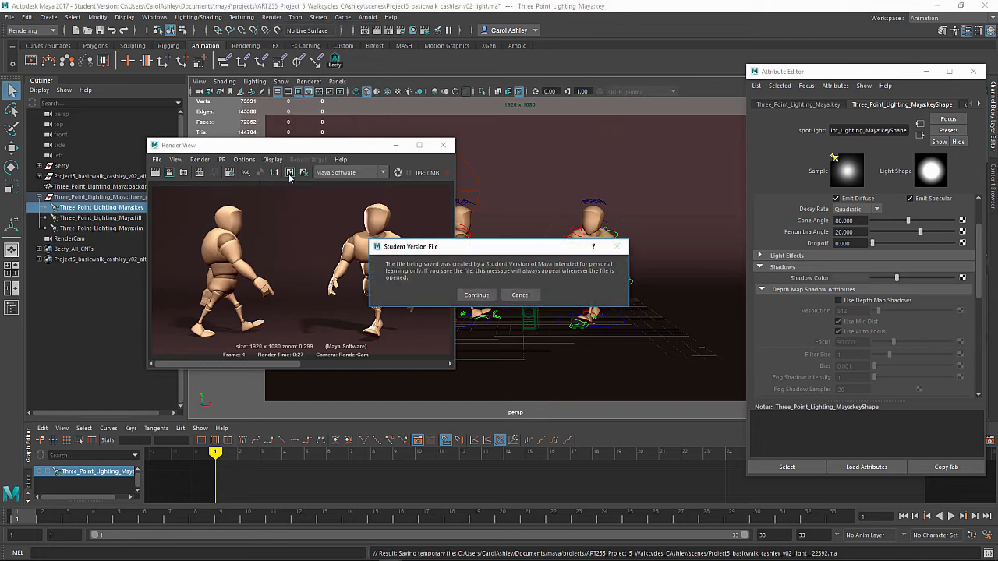
left_click(476, 296)
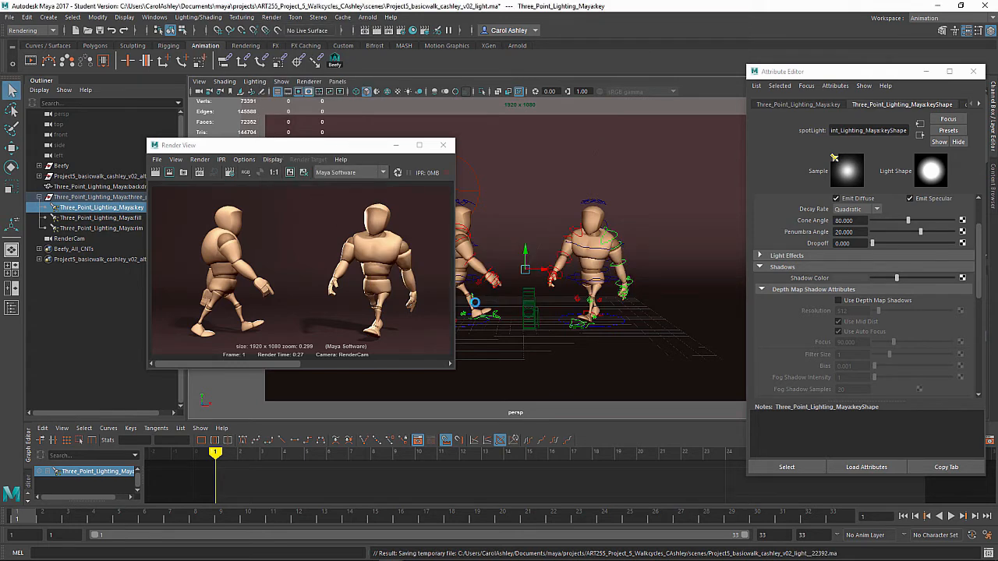
- Open the Script Editor and widen it beside the Render View to monitor the batch render's progress
left_click(988, 553)
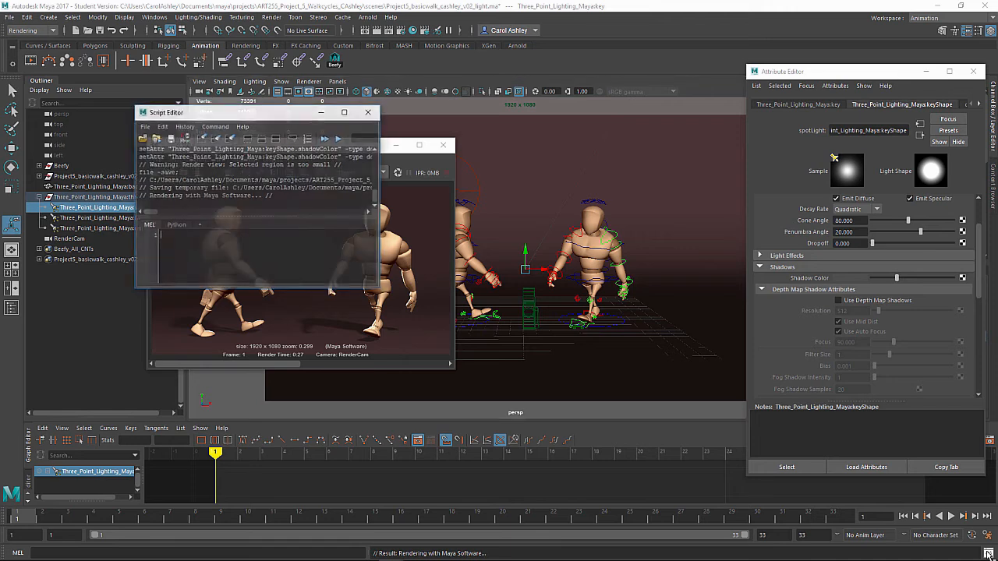
left_click_drag(291, 117, 617, 154)
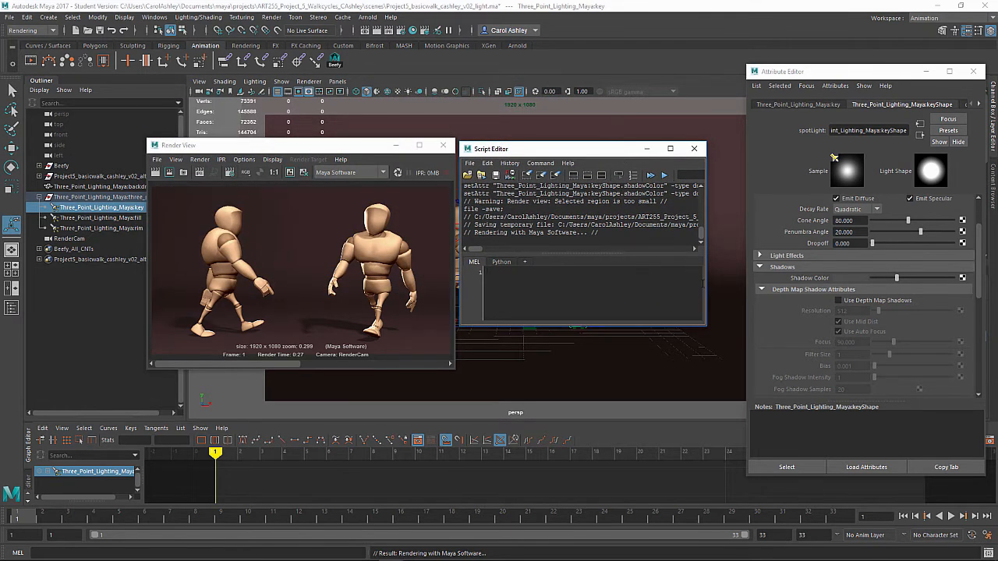
left_click_drag(708, 290, 995, 299)
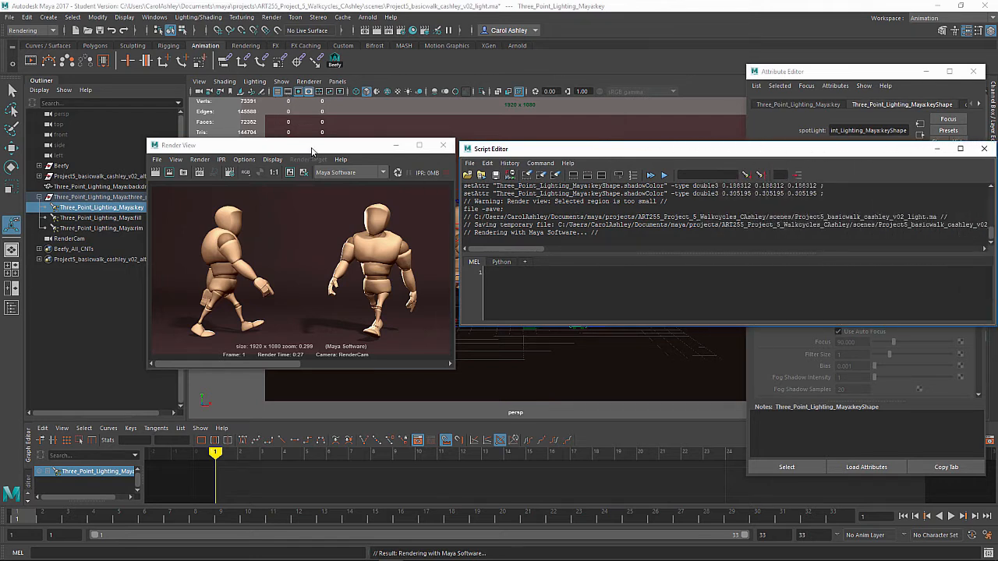
left_click_drag(311, 150, 228, 145)
left_click_drag(544, 152, 463, 146)
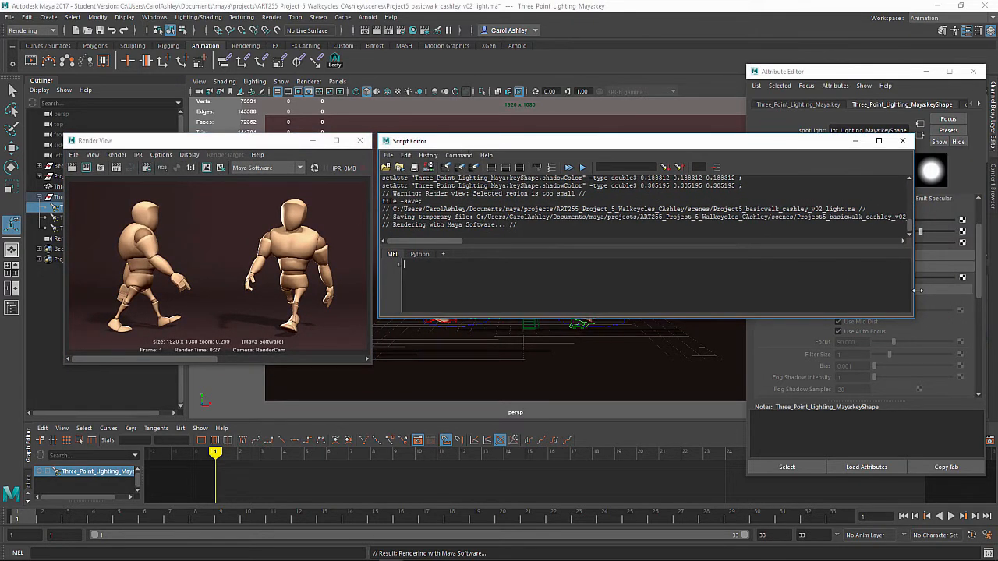
left_click_drag(915, 289, 988, 293)
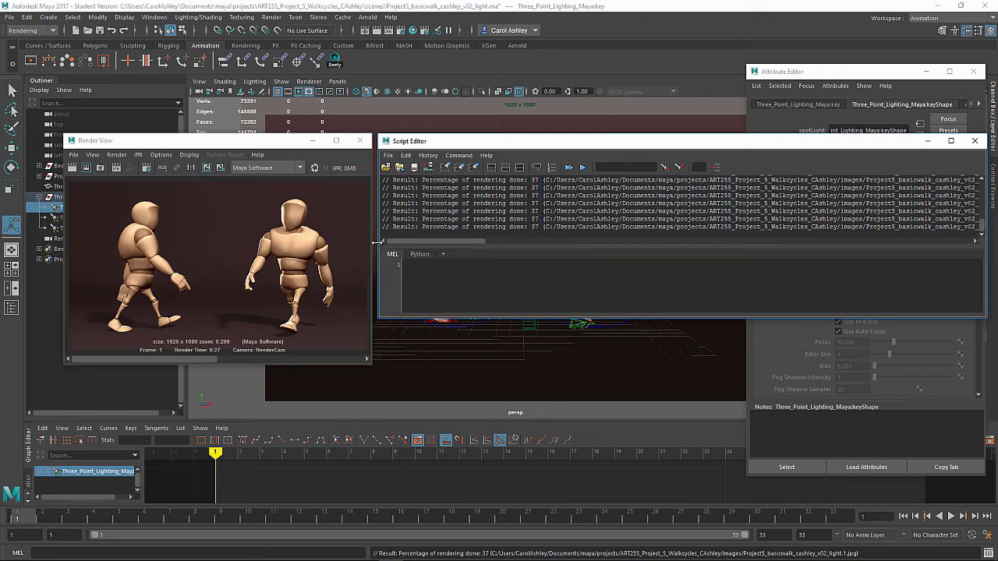
left_click_drag(376, 242, 326, 243)
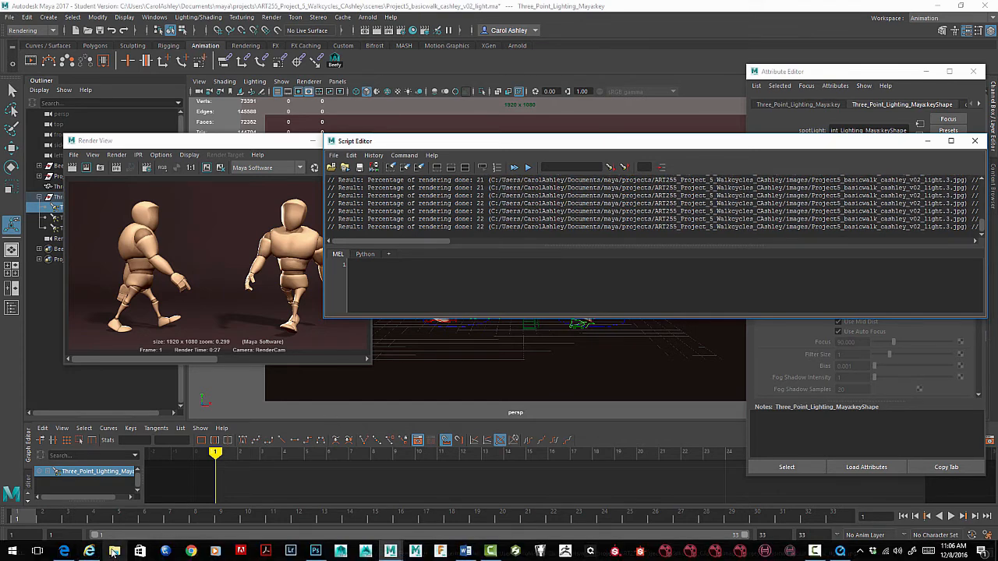
- Switch to File Explorer and open the images folder of the ART255 Project 5 Walkcycles project under Documents/maya/projects
key("super+e")
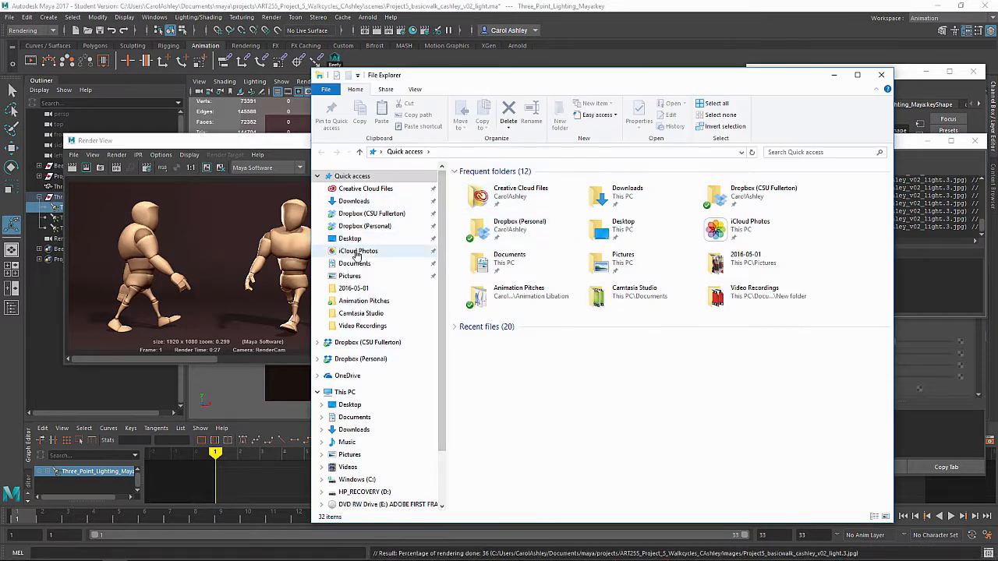
left_click(353, 263)
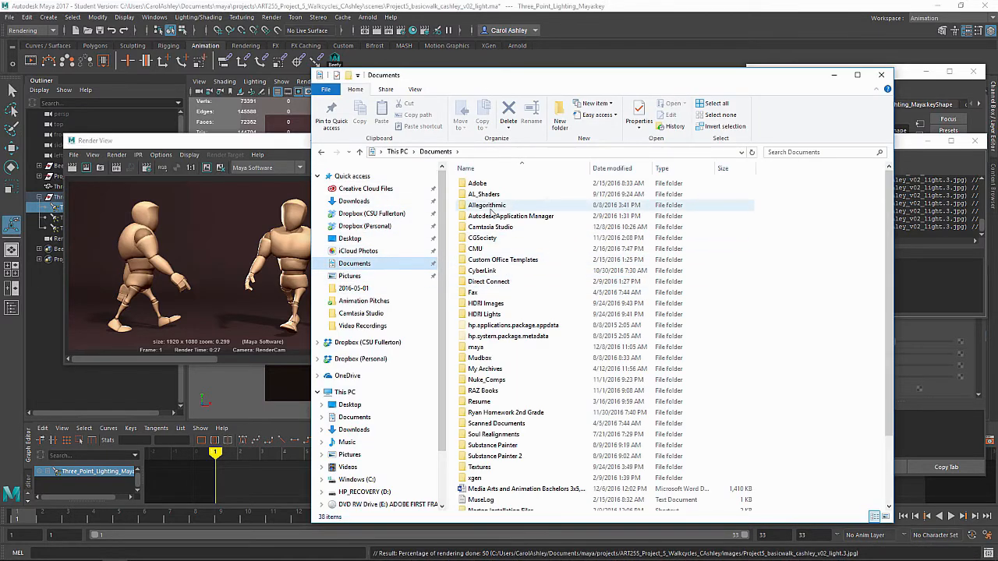
left_click(478, 348)
double_click(478, 349)
double_click(477, 238)
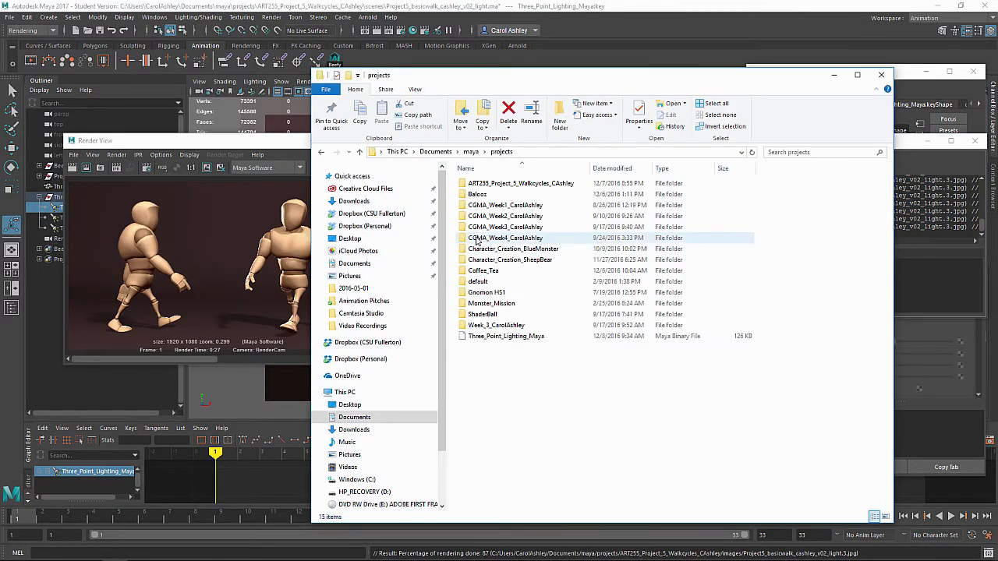
double_click(486, 184)
double_click(478, 237)
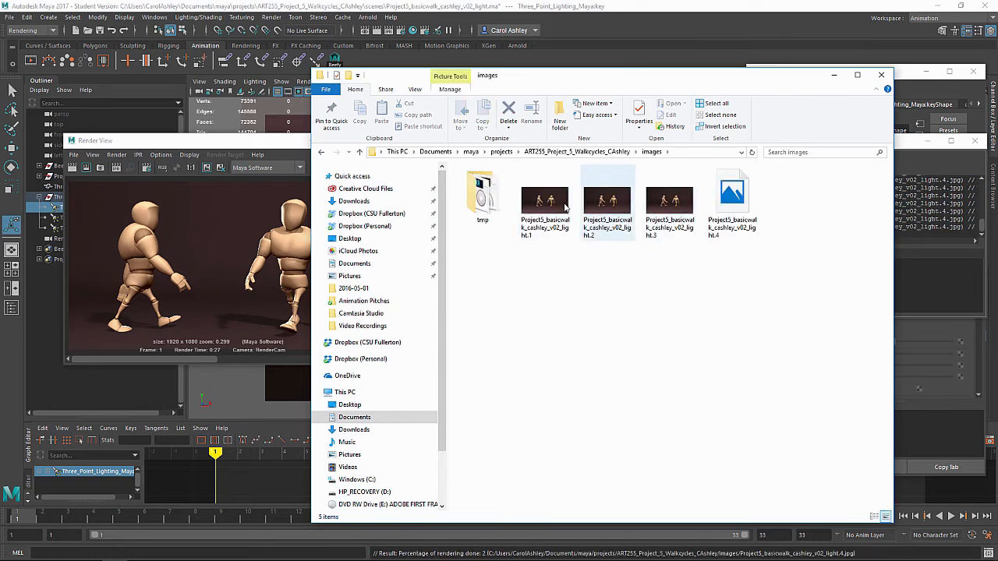
- View the first rendered JPEG frame at full size in the image viewer and close it again
left_click(551, 207)
double_click(552, 206)
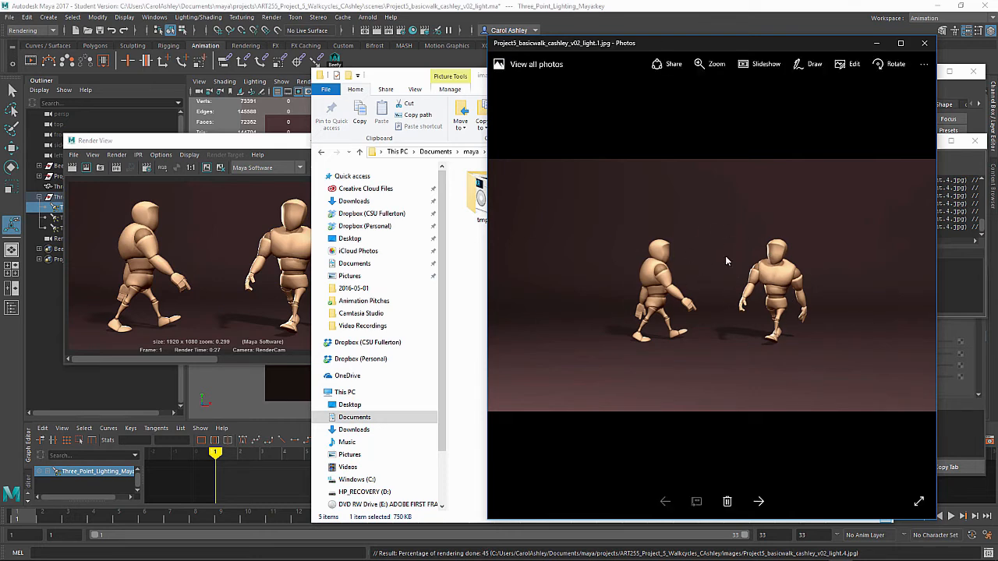
left_click(925, 45)
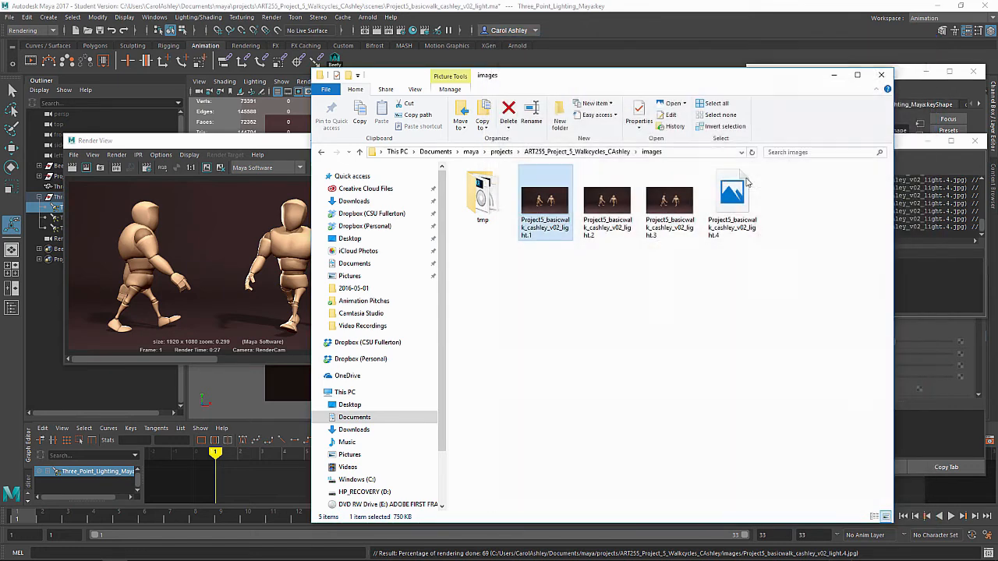
double_click(549, 215)
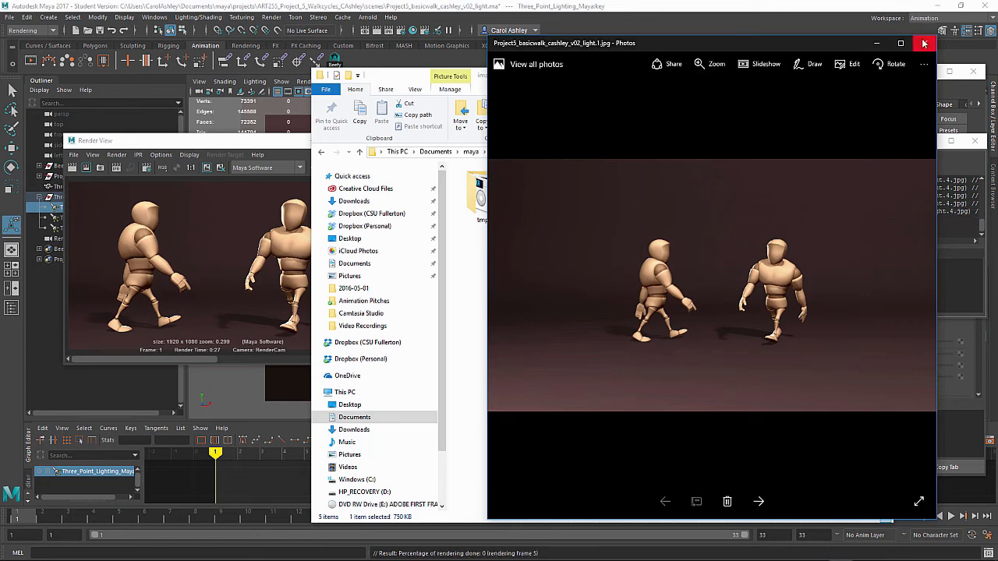
left_click(925, 43)
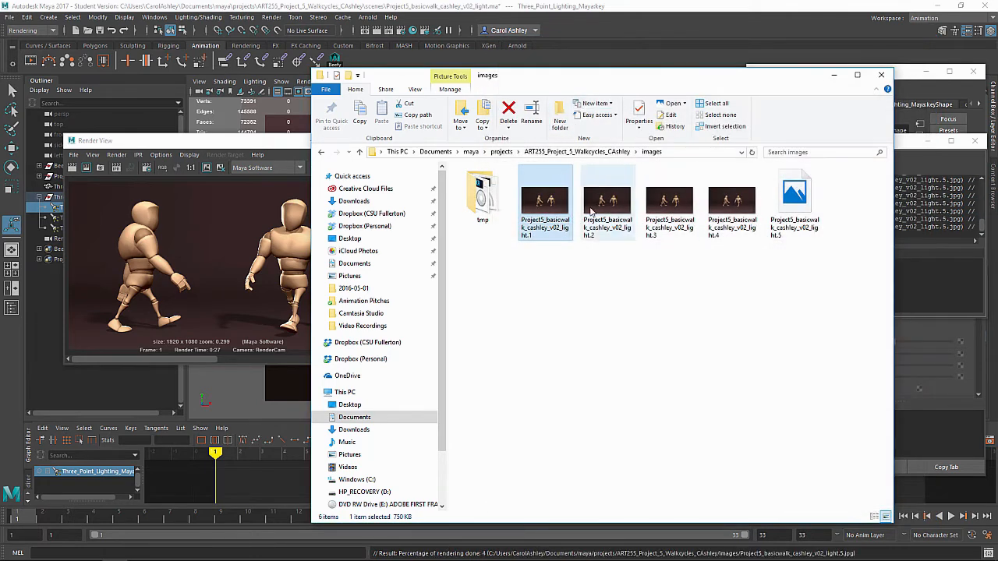
- Return to Maya and cancel the current batch render job
left_click(240, 147)
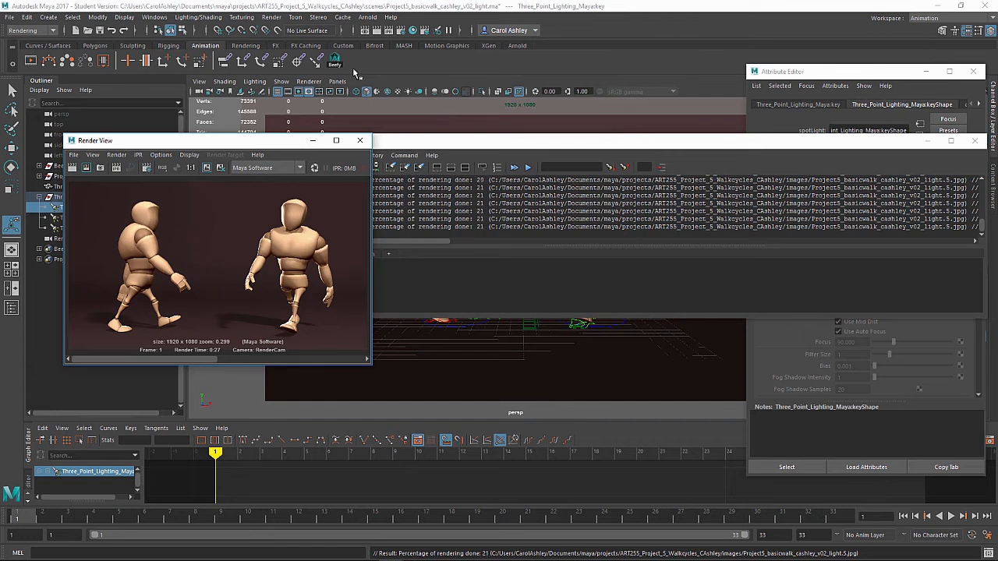
left_click(279, 18)
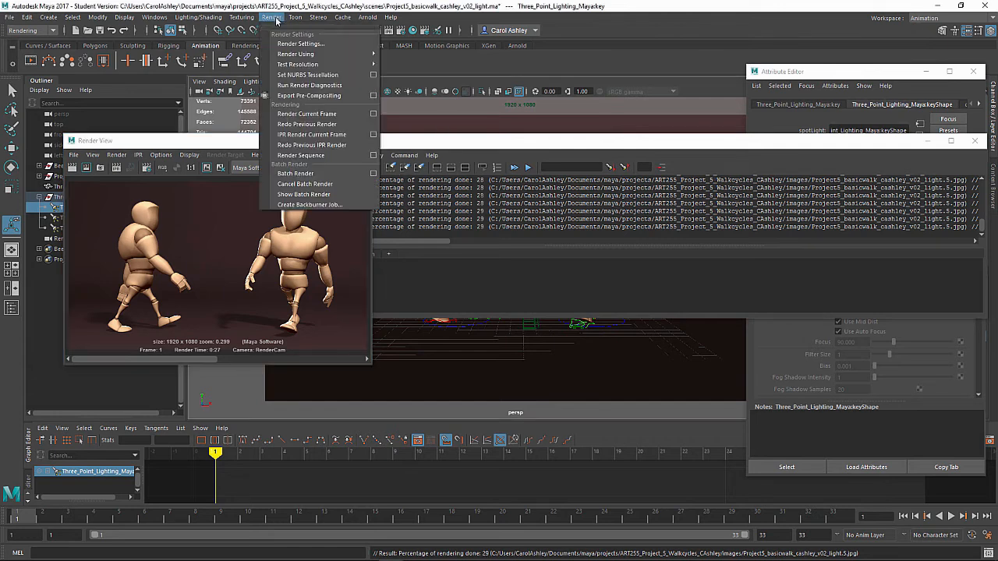
left_click(315, 184)
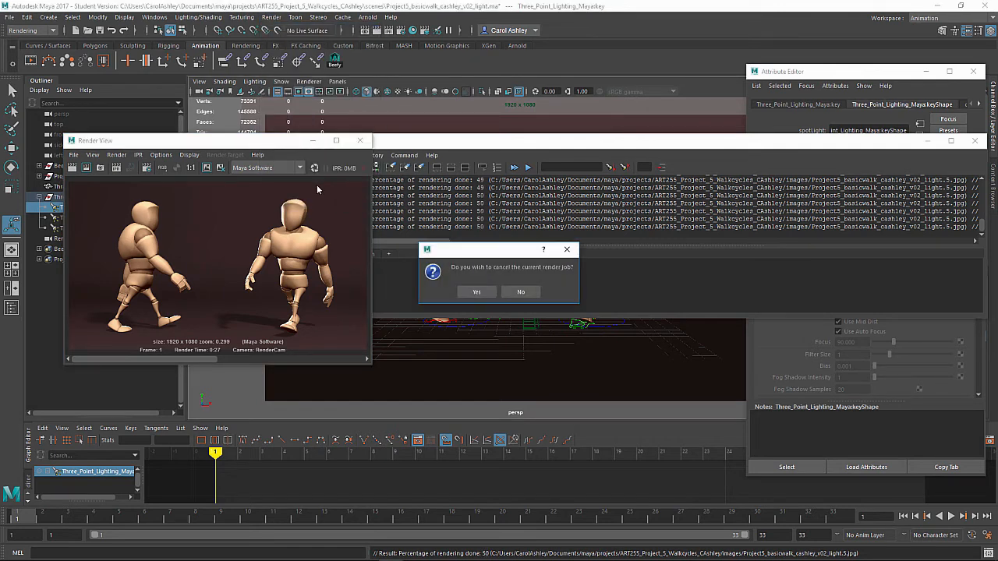
left_click(490, 294)
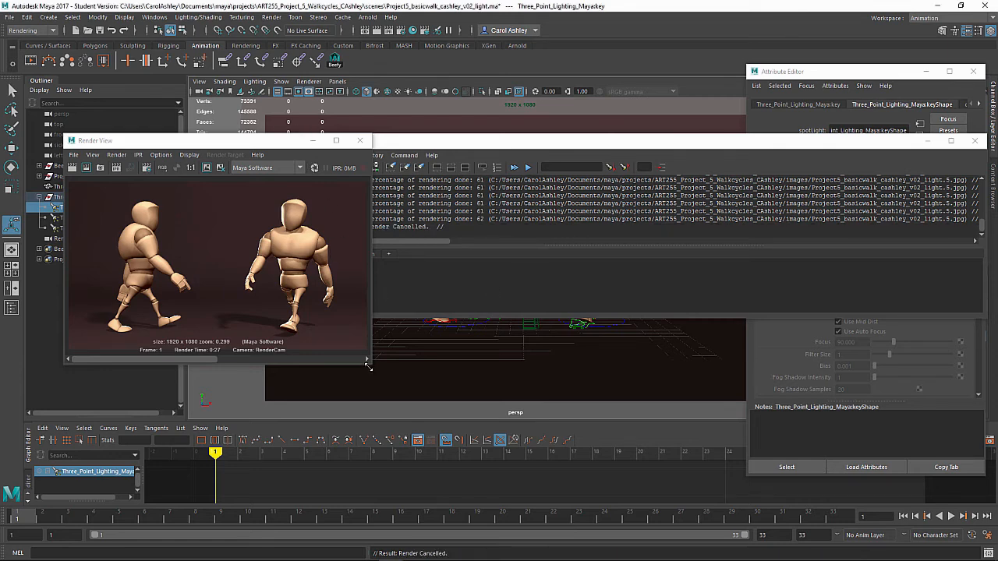
- Enlarge the Render View to check the framing, toggle the resolution gate, and move the floating windows clear of the characters in the viewport
left_click_drag(371, 363, 552, 466)
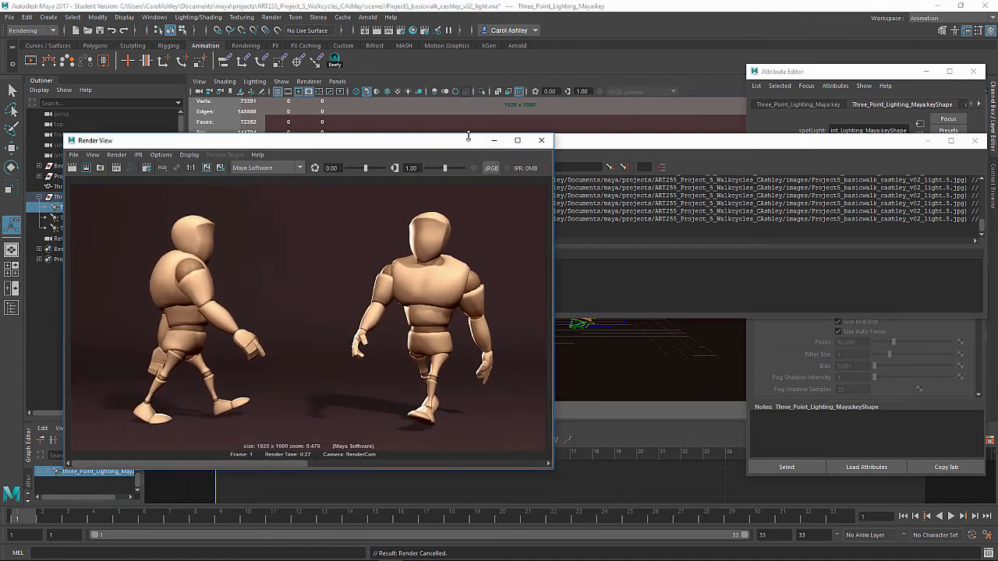
left_click_drag(456, 146, 476, 166)
left_click_drag(548, 144, 561, 305)
left_click_drag(419, 162, 415, 165)
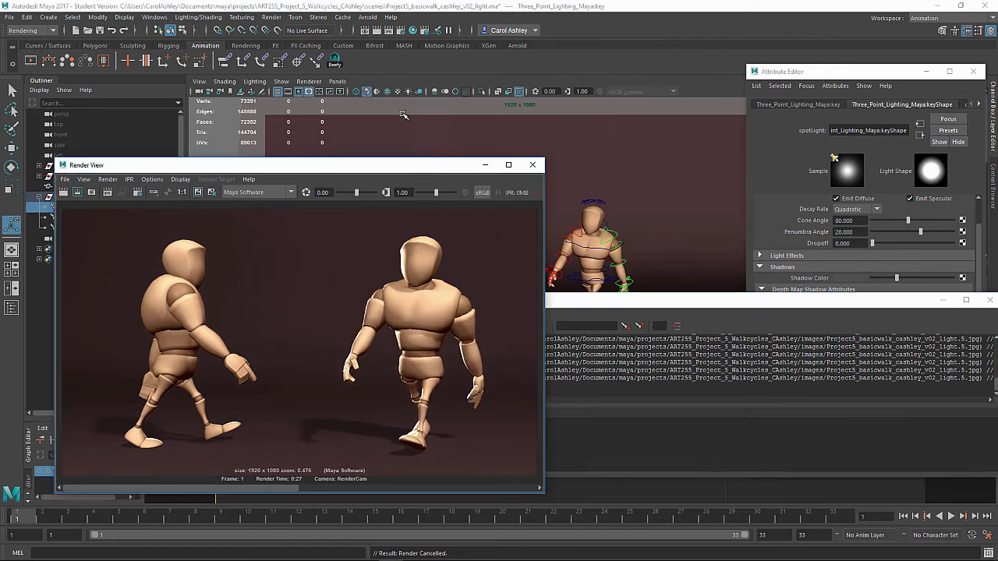
left_click(297, 92)
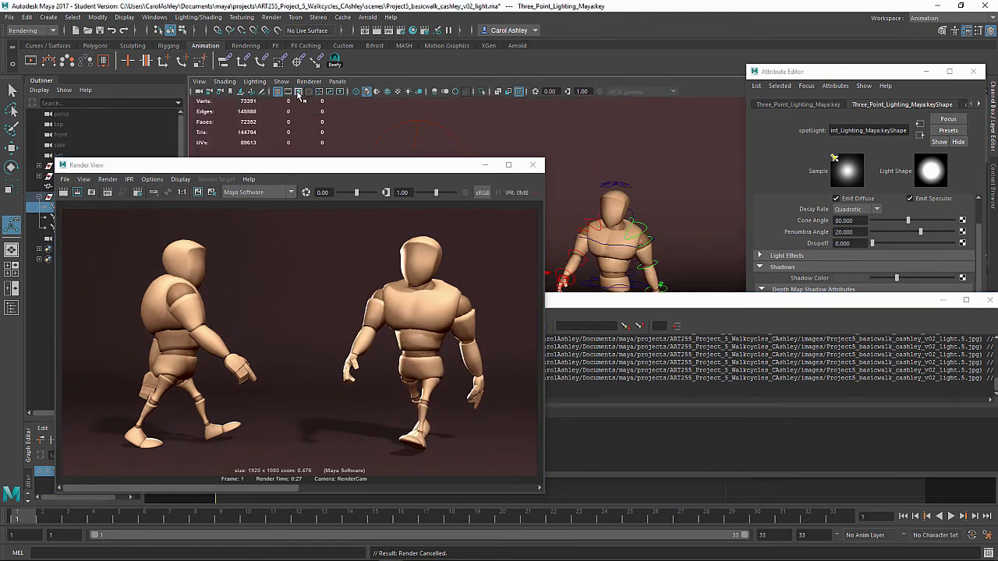
left_click(297, 92)
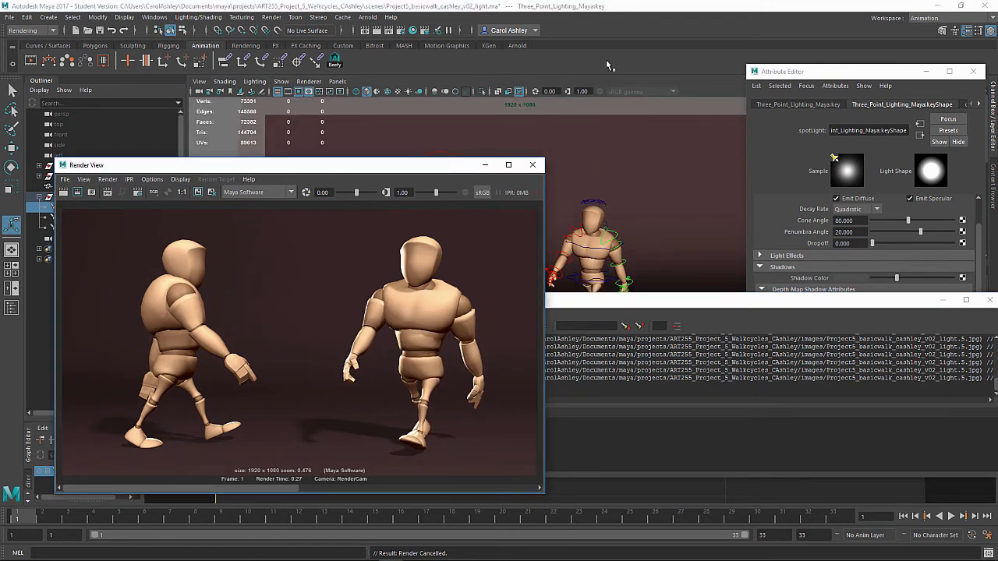
left_click(612, 8)
left_click(437, 166)
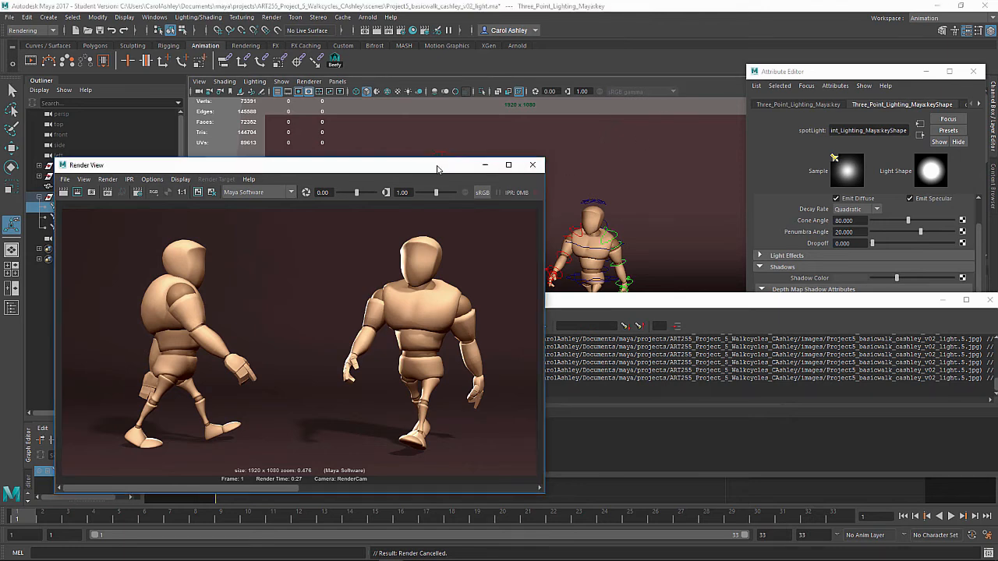
left_click_drag(437, 166, 339, 354)
left_click_drag(509, 303, 537, 381)
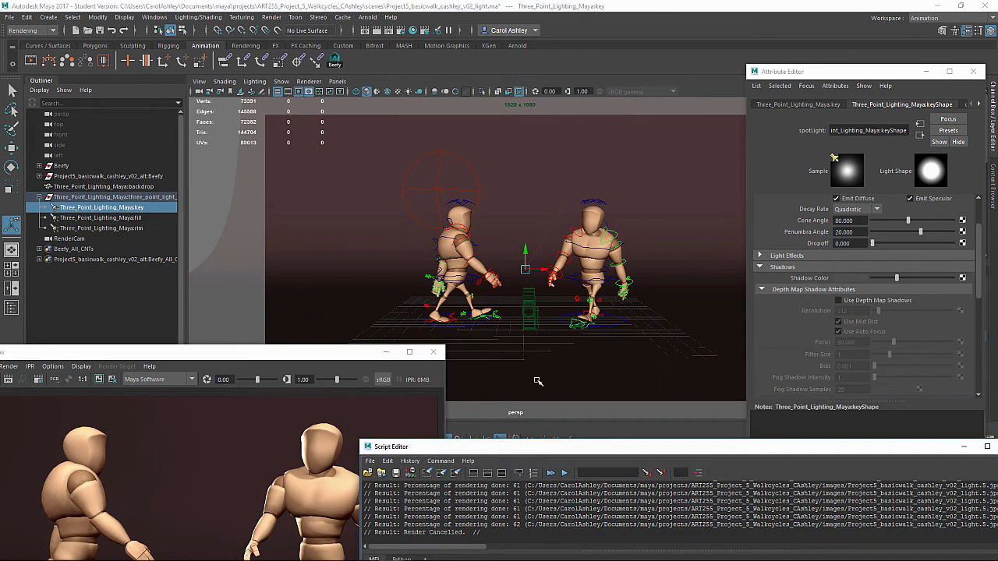
- Look through RenderCam, adjust its framing of the two walking characters, close the Attribute Editor and save the scene
right_click_drag(496, 304, 611, 296, "alt")
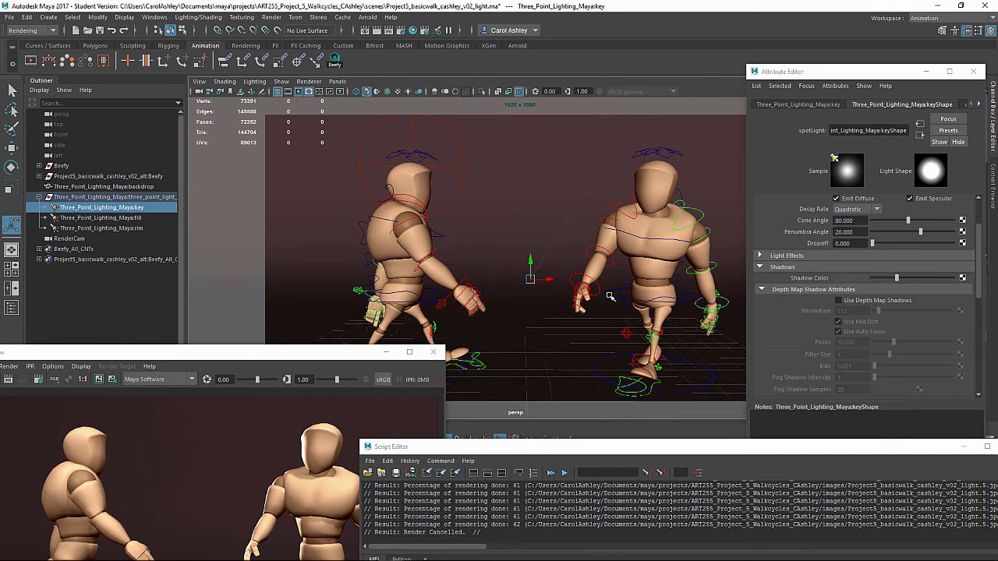
middle_click_drag(603, 283, 606, 269, "alt")
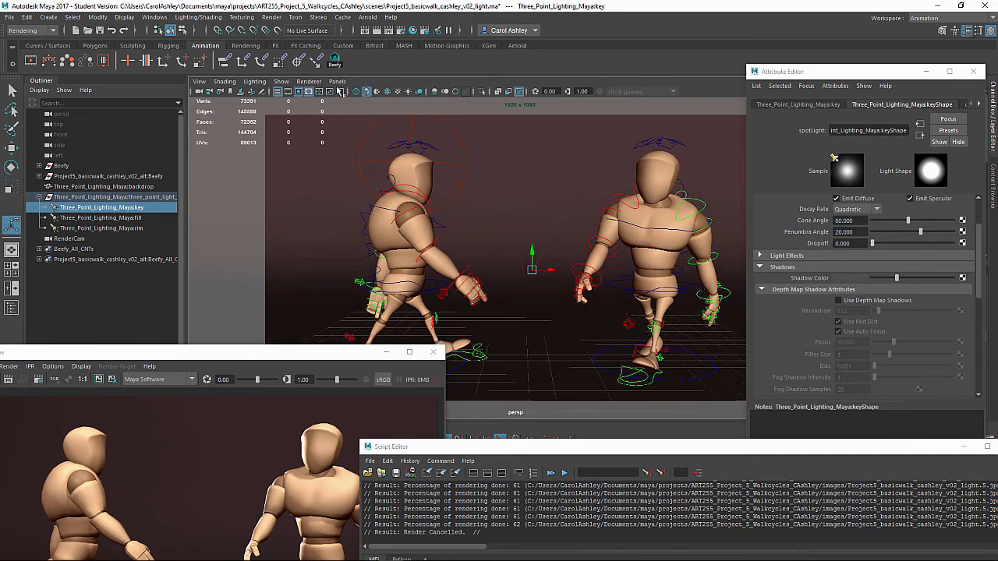
left_click(337, 82)
mouse_move(341, 95)
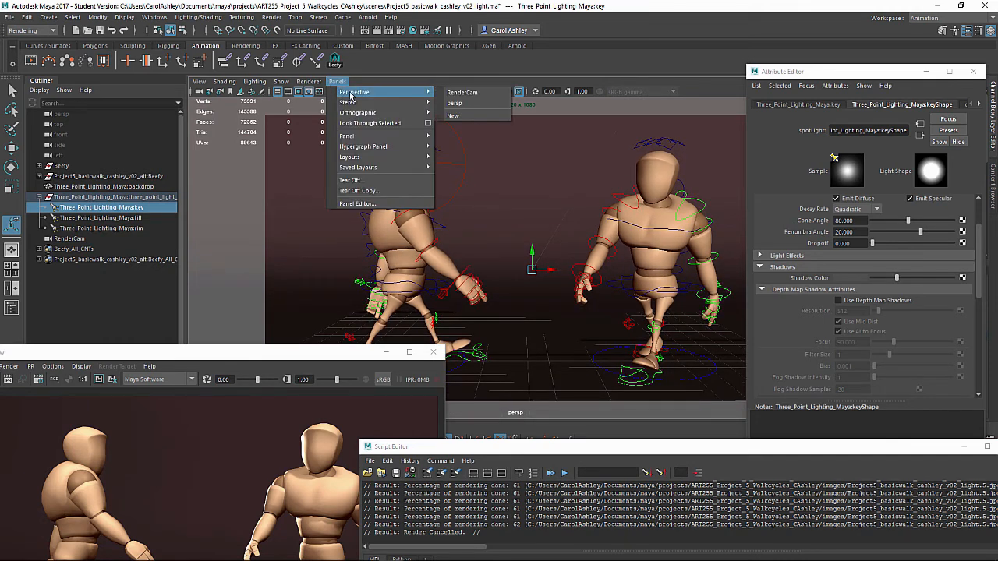
left_click(462, 92)
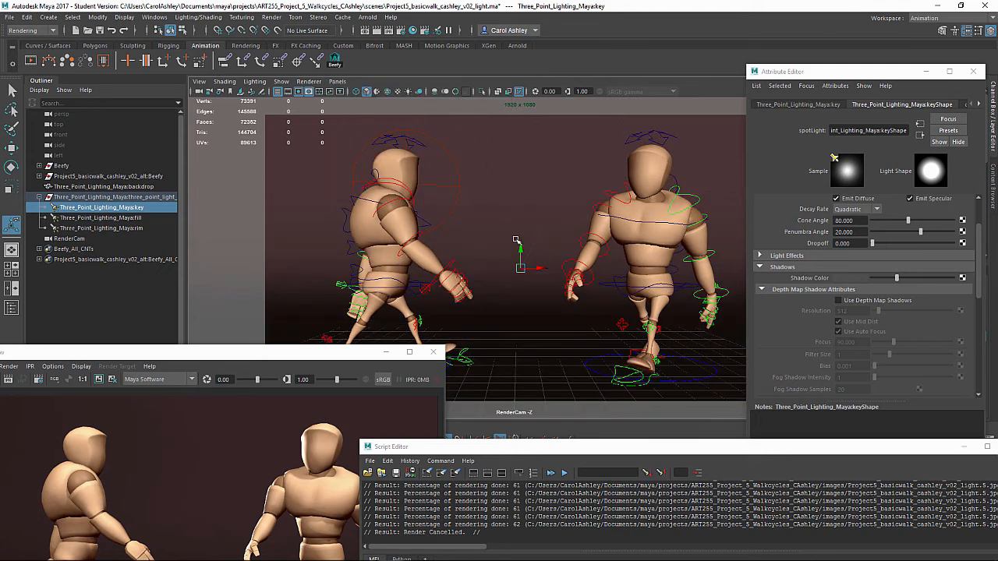
left_click_drag(539, 258, 566, 232, "alt")
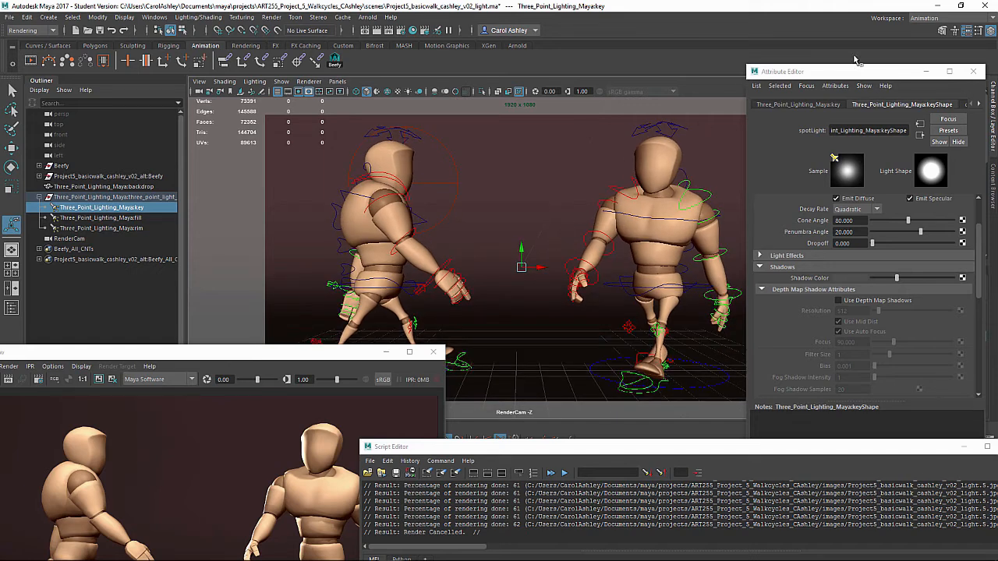
left_click(975, 71)
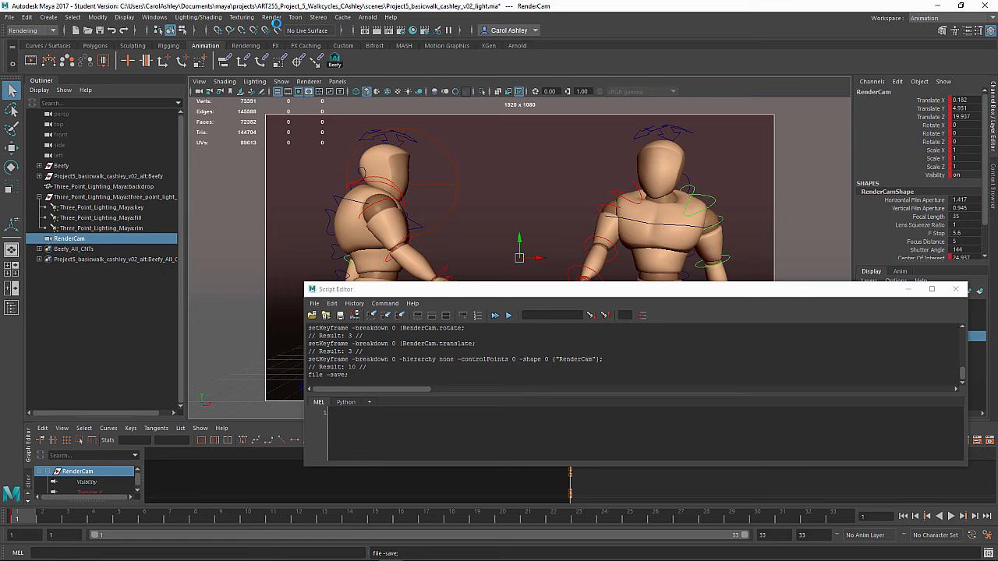
key("ctrl+s")
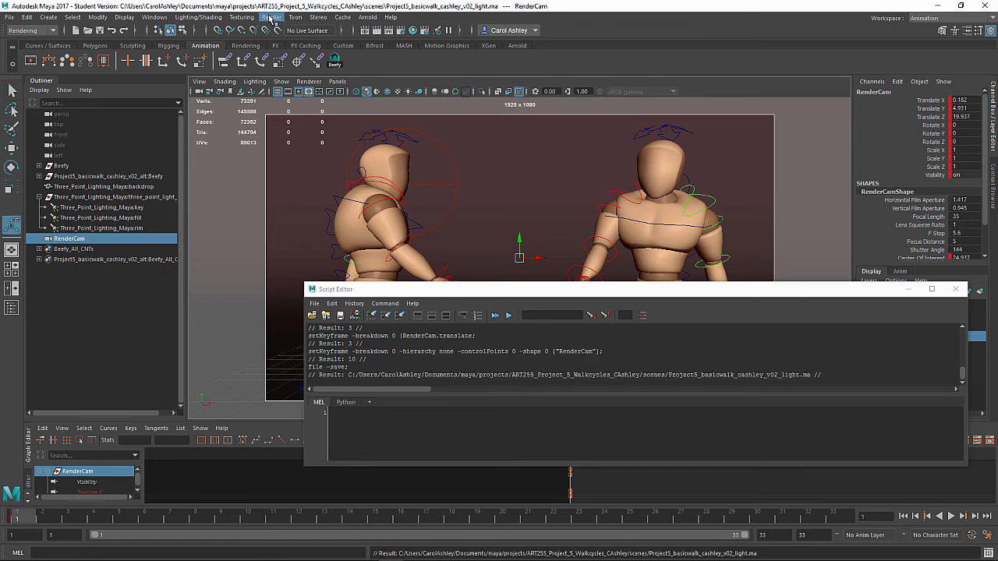
- Start a new batch render of the reframed scene and continue past the Student Version notice
left_click(271, 17)
left_click(290, 173)
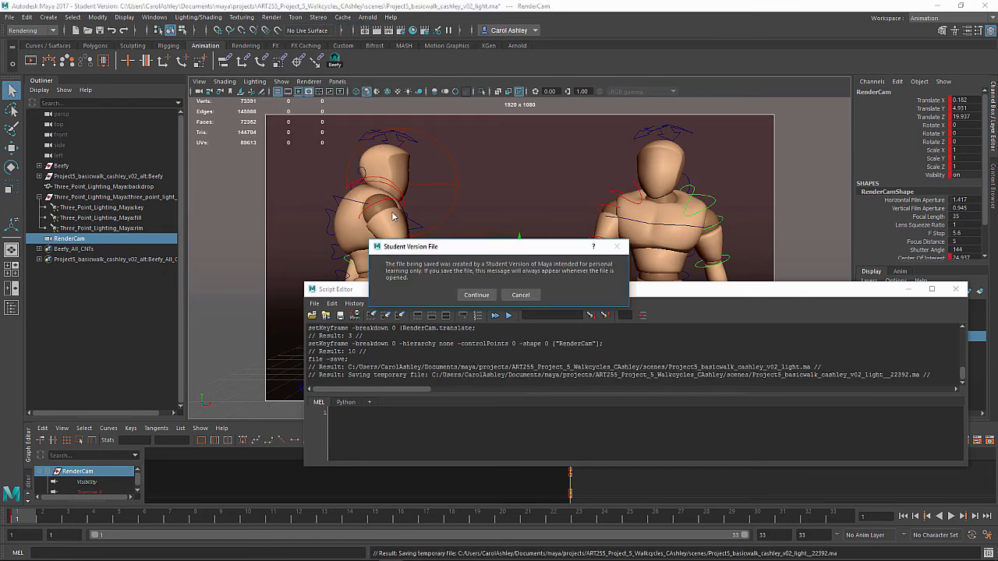
left_click(475, 295)
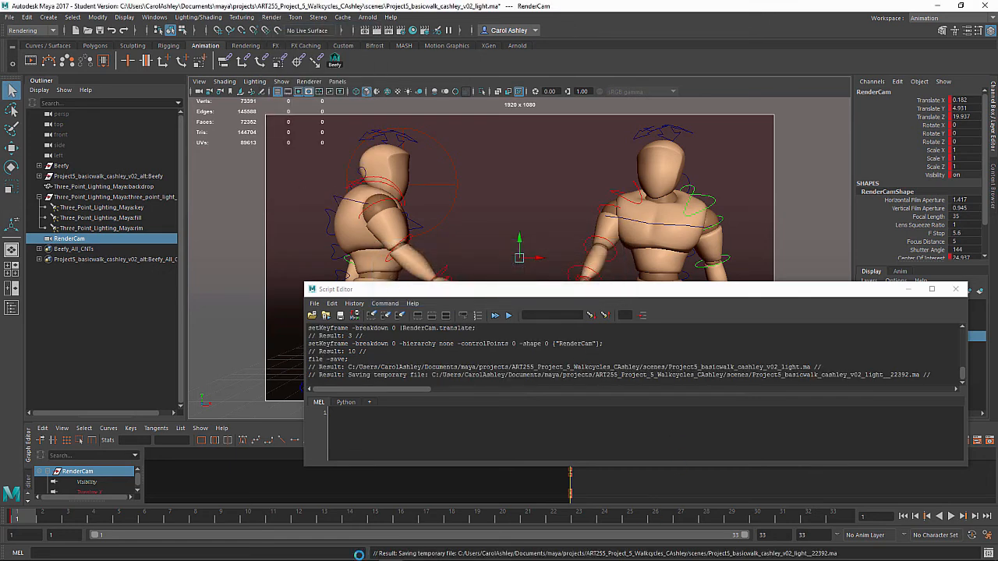
- Bring up the project's images folder, narrow its window, and reposition the Script Editor so the render progress can be read beside it
left_click(115, 551)
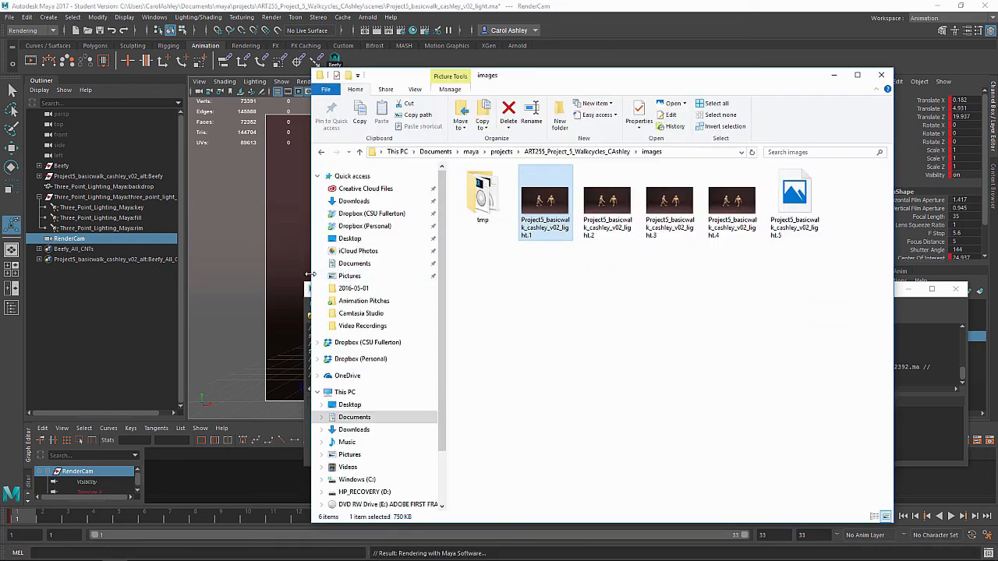
left_click_drag(314, 278, 219, 314)
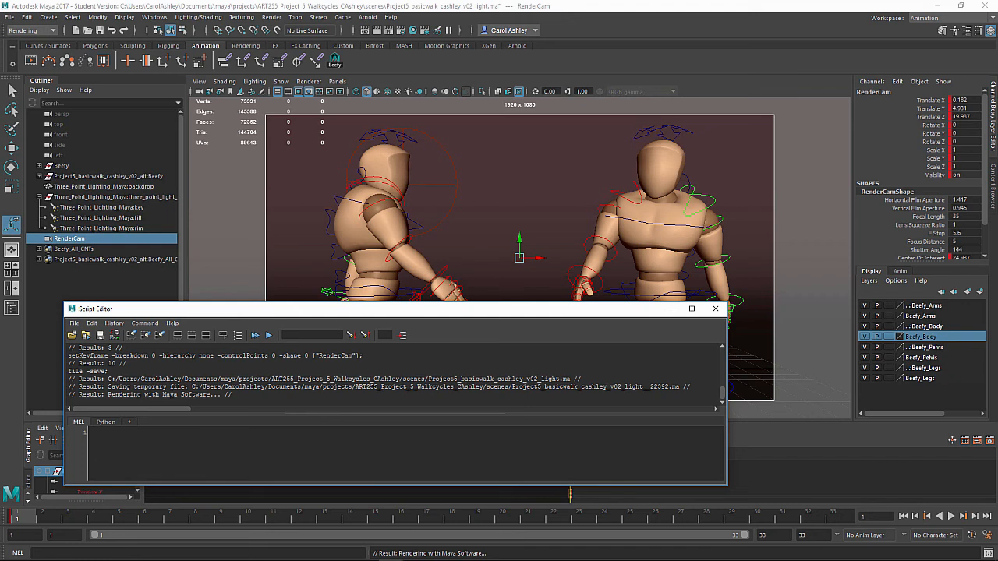
left_click_drag(162, 395, 210, 395)
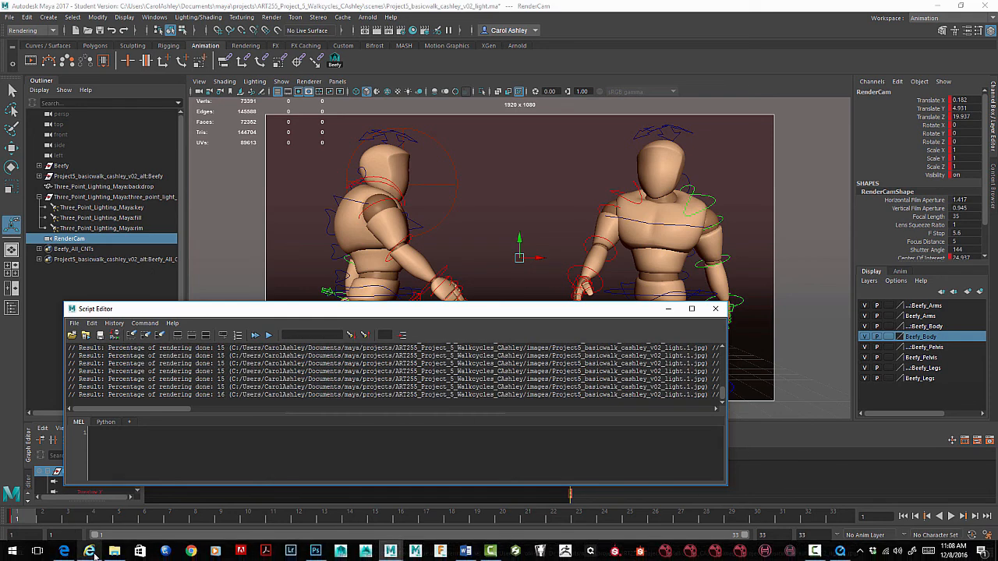
- Open the newly rendered frame Project5_basicwalk_cashley_v02_light.1 from the images folder to check the framing, and close the image viewer
left_click(114, 551)
left_click(719, 234)
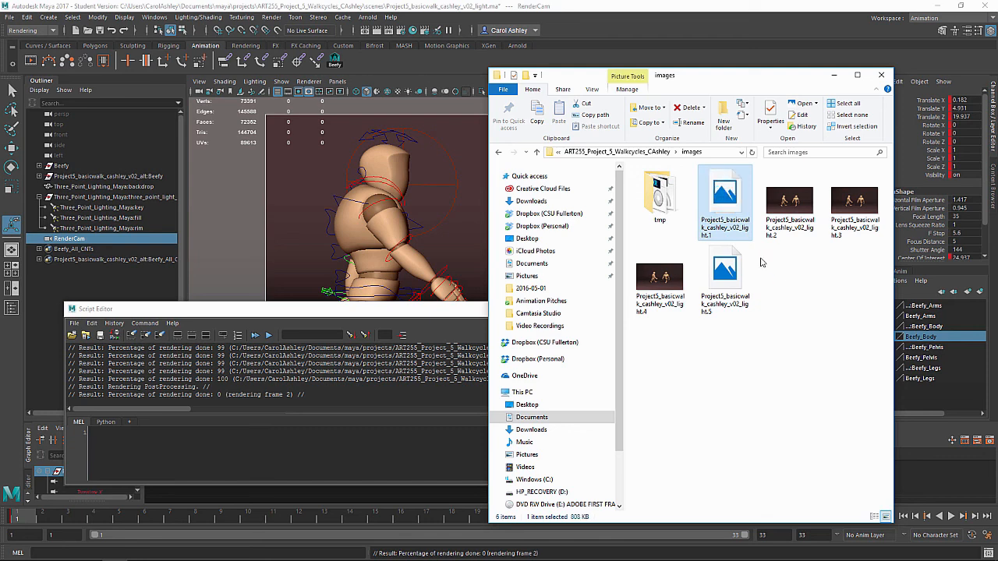
double_click(722, 202)
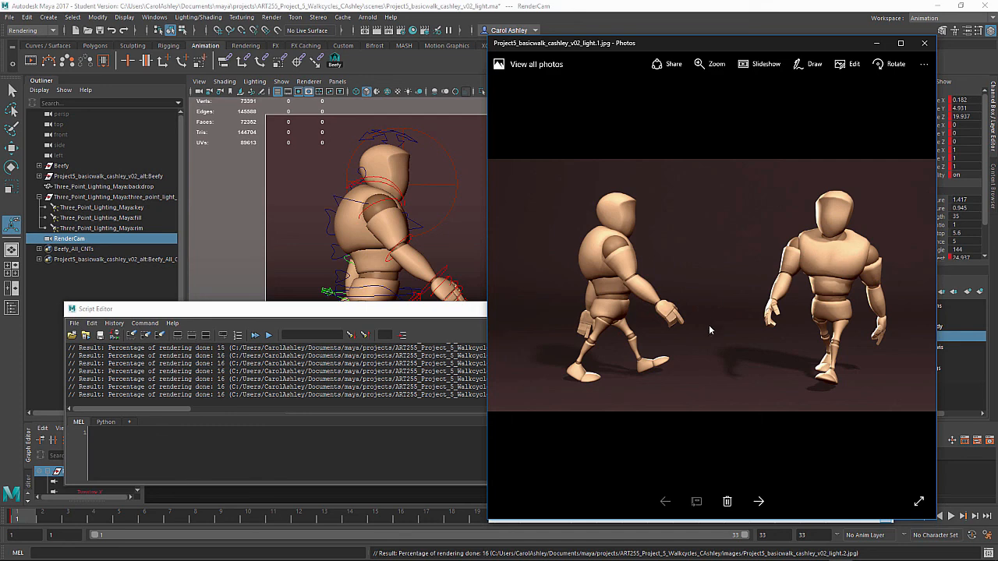
left_click(924, 43)
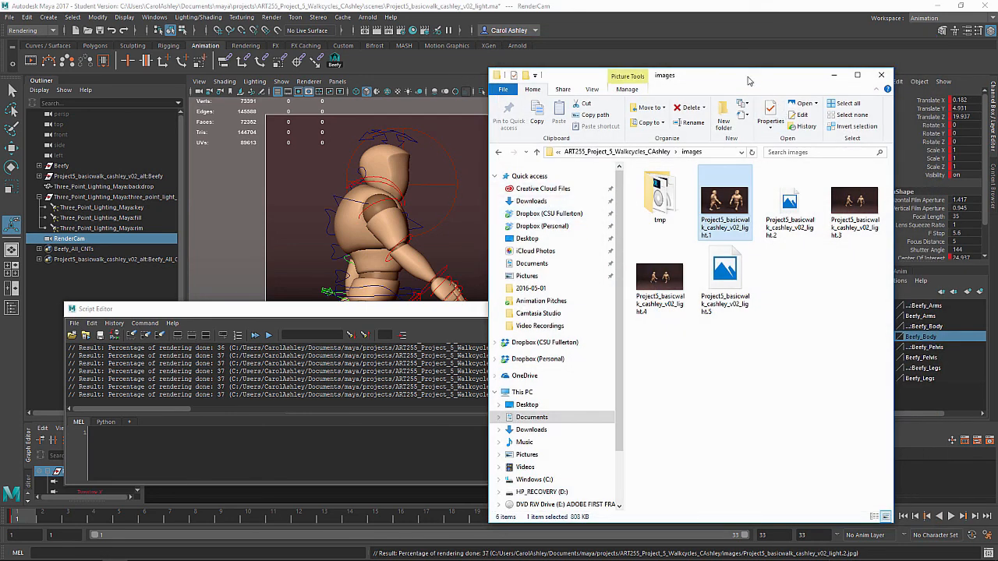